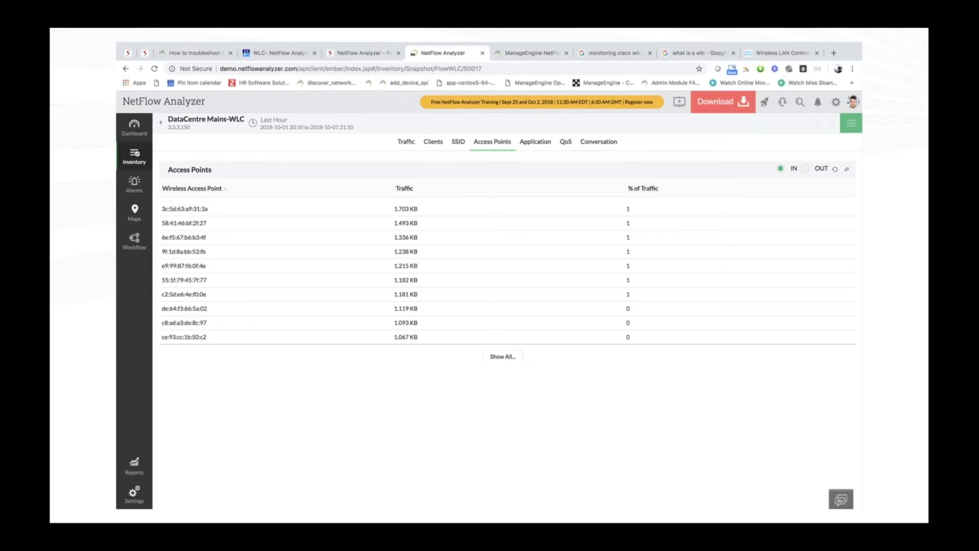
Switch to the other browser window and list the access points of controller DataCentremainWLC.ME in the nfaxen-w2012-1 server's WLC inventory.
key(ctrl+Left)
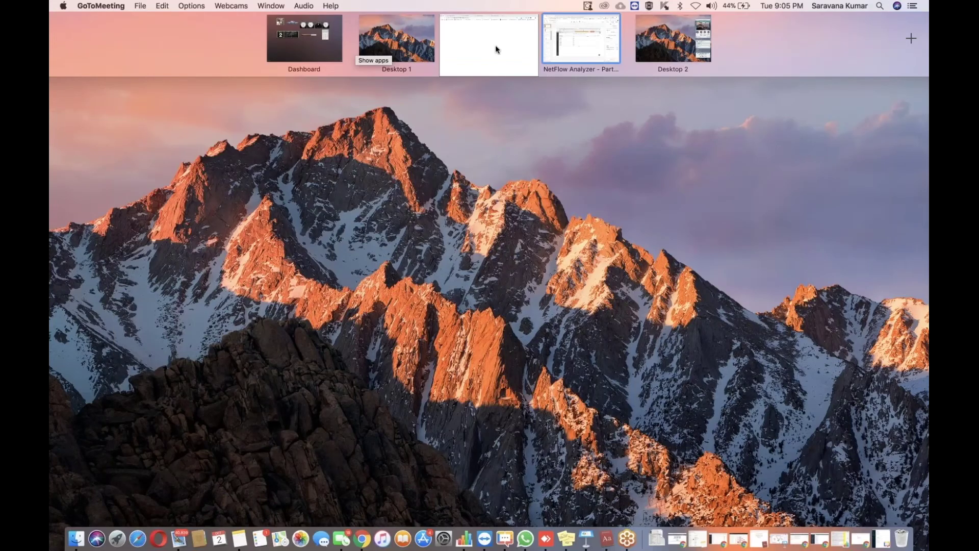
click(496, 49)
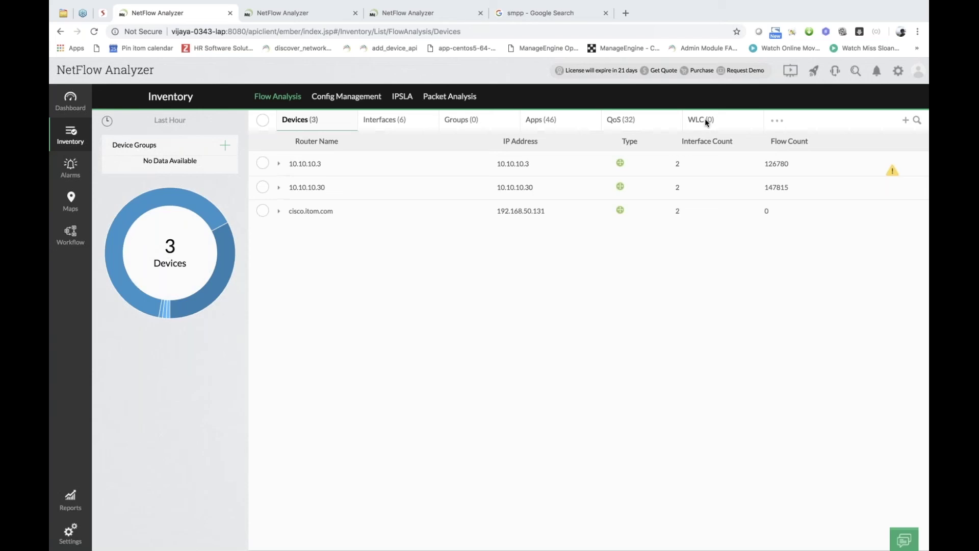
click(314, 14)
click(77, 133)
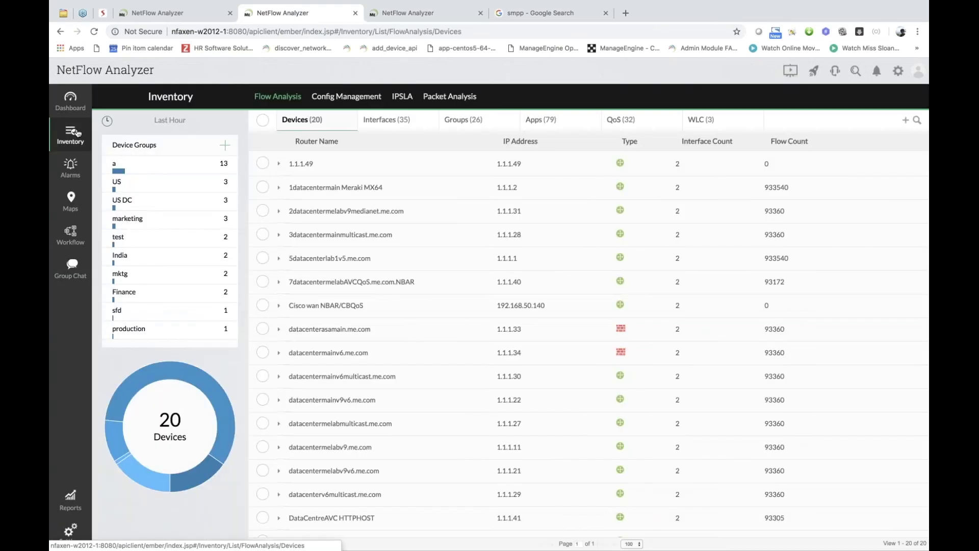
click(703, 120)
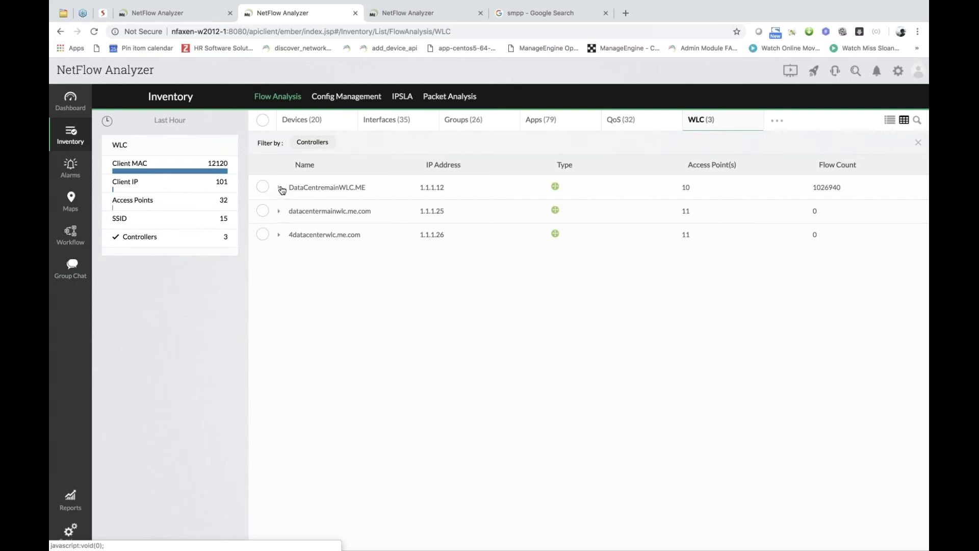
click(281, 189)
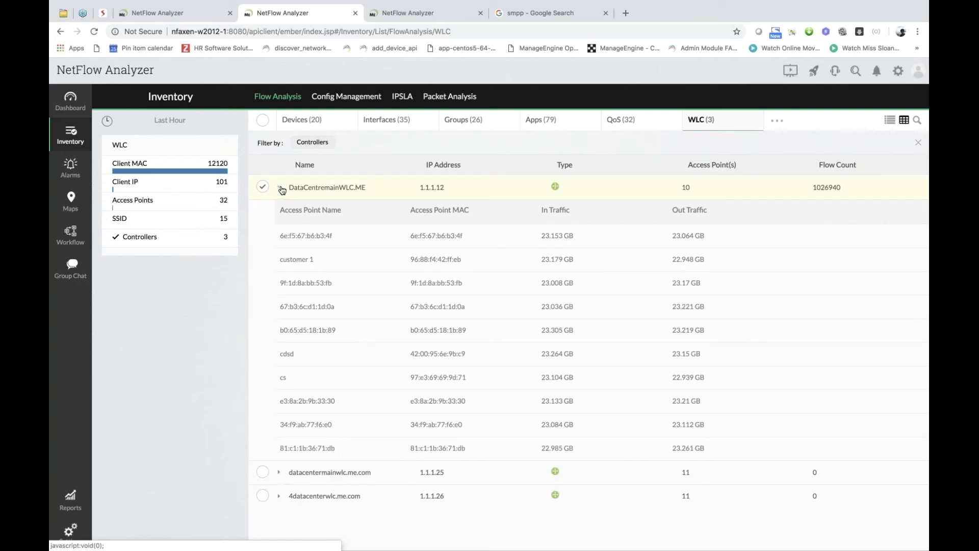
View the WLC inventory by SSID, access points, client IP and client MAC, and check the available time filters.
click(147, 221)
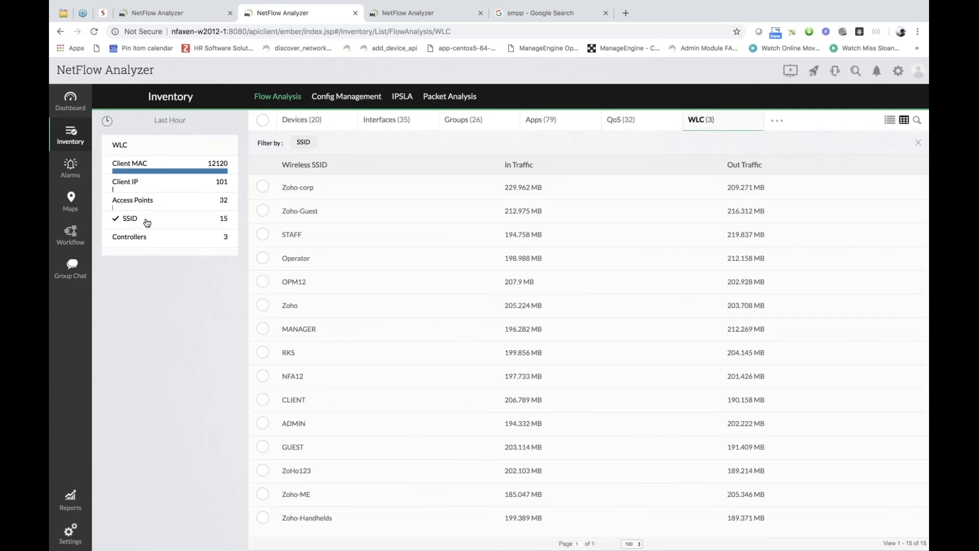
click(155, 206)
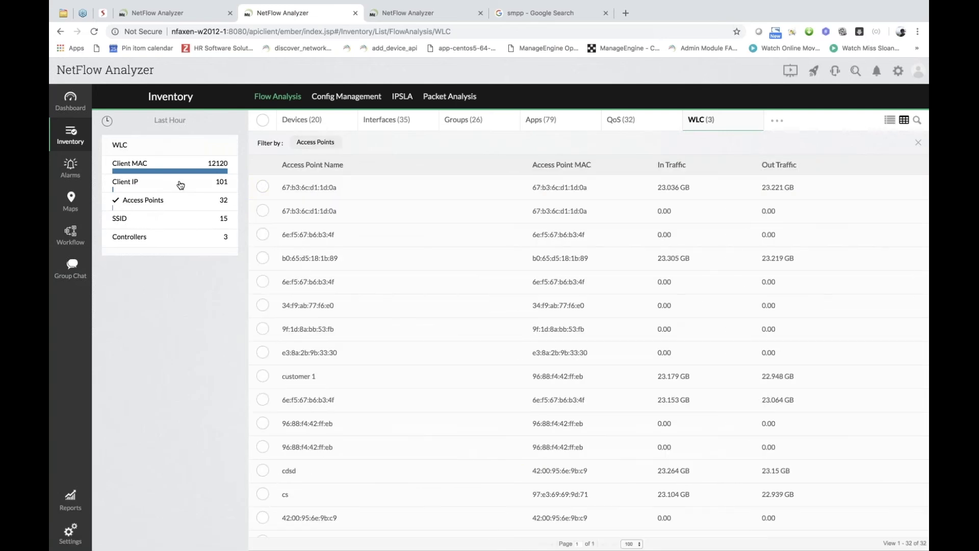
click(181, 185)
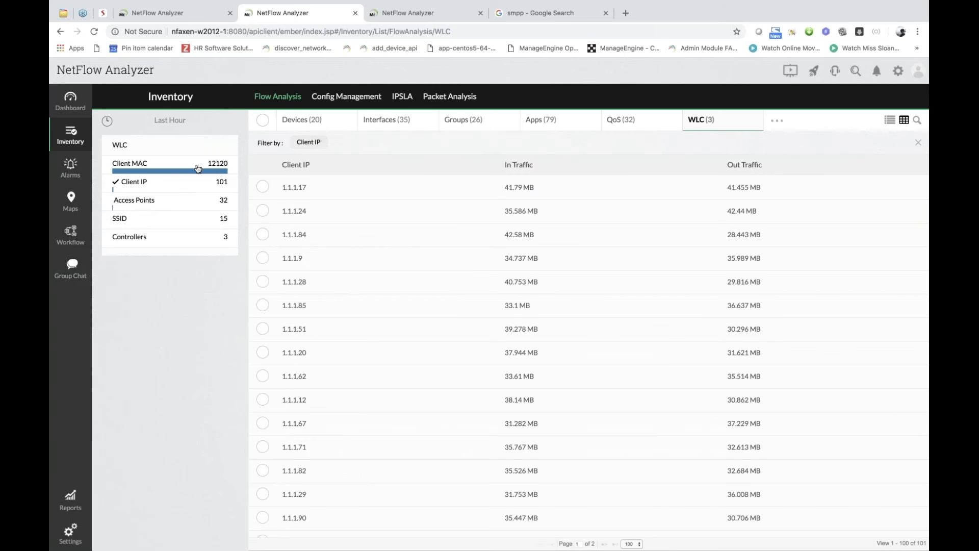
click(198, 168)
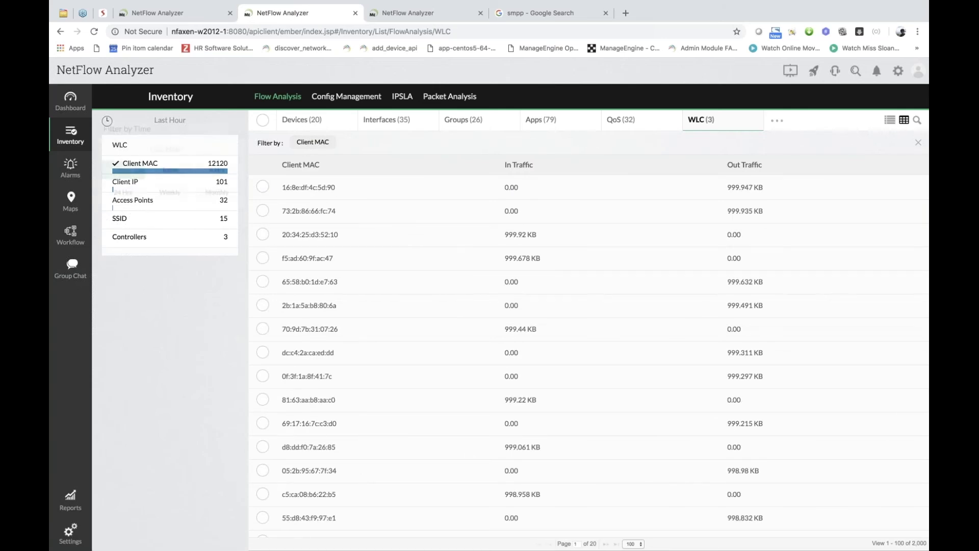
click(109, 122)
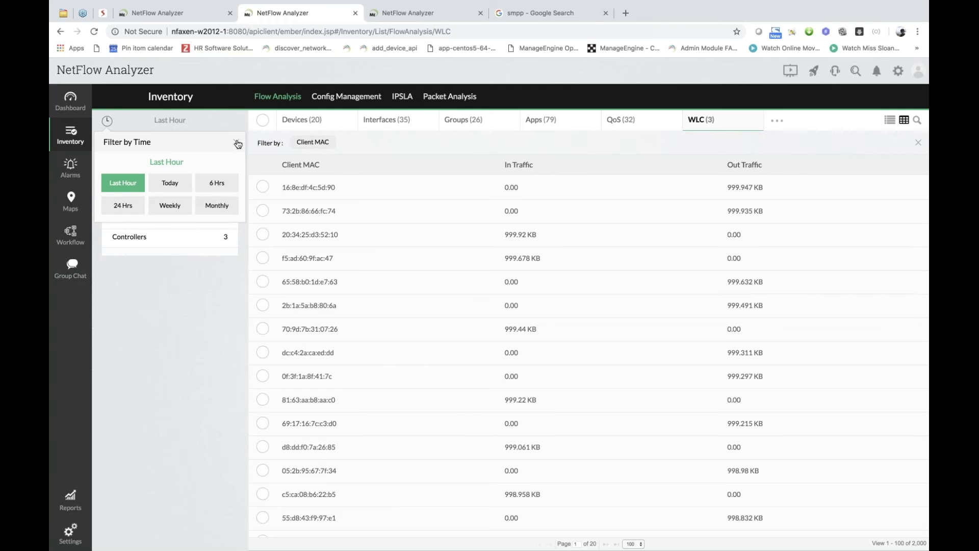
Switch to the demo.netflowanalyzer.com instance and open the full snapshot page of the DataCentre Mains-WLC controller.
click(447, 19)
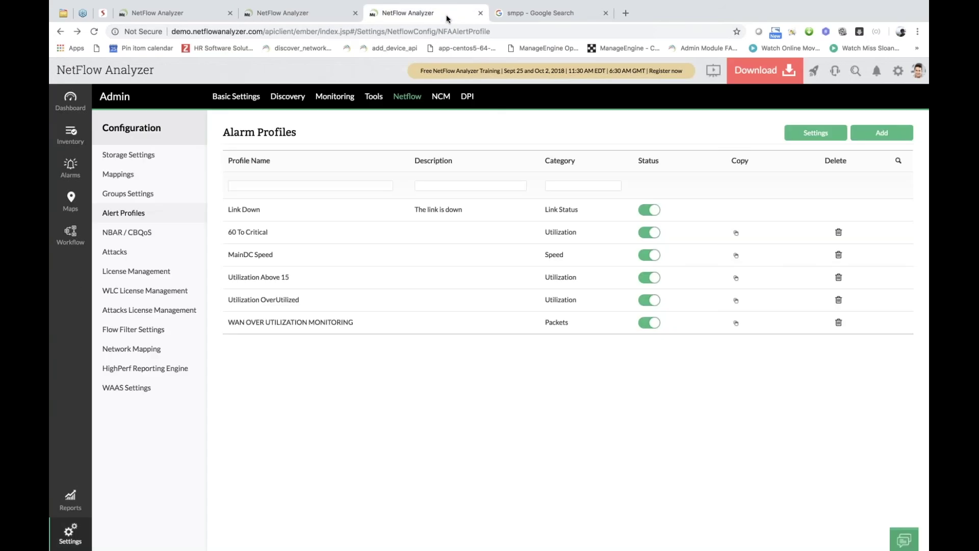
click(71, 132)
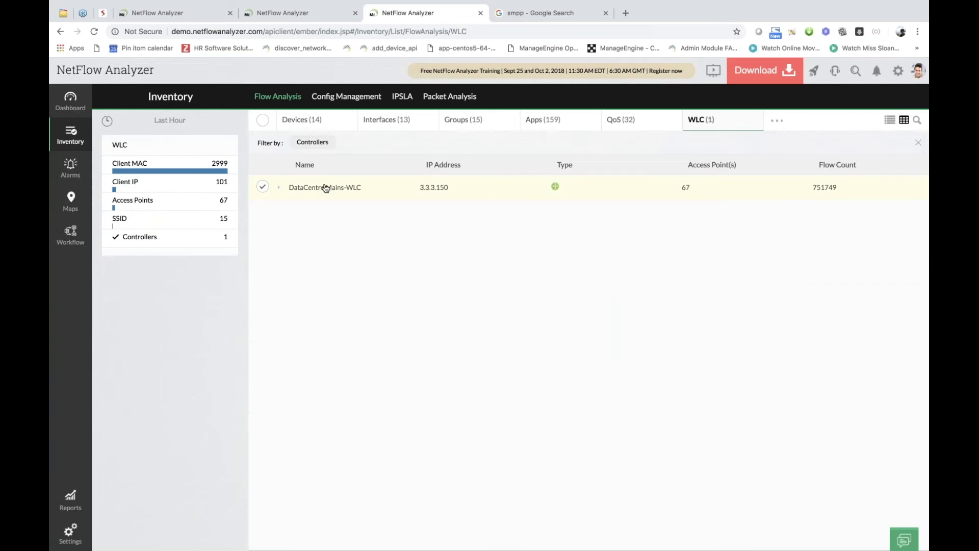
click(325, 188)
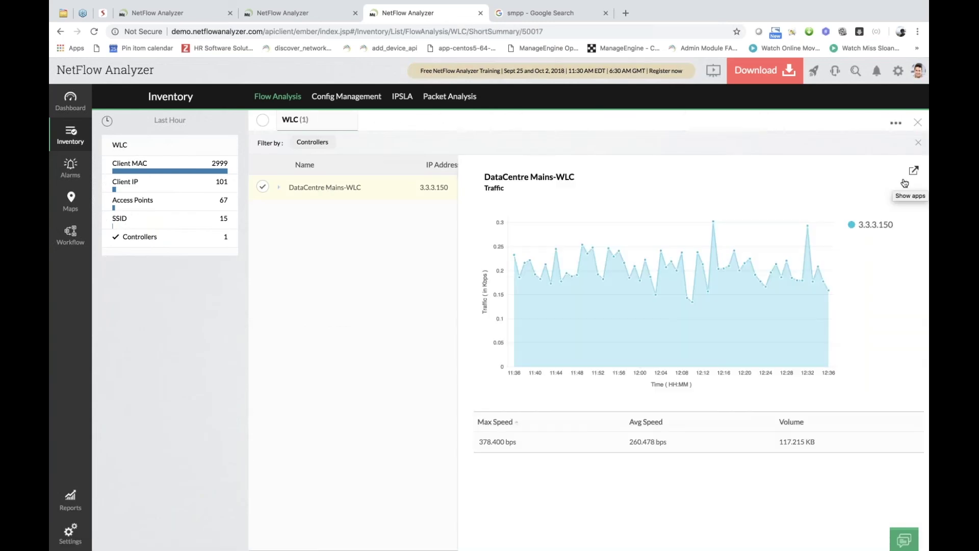
click(908, 174)
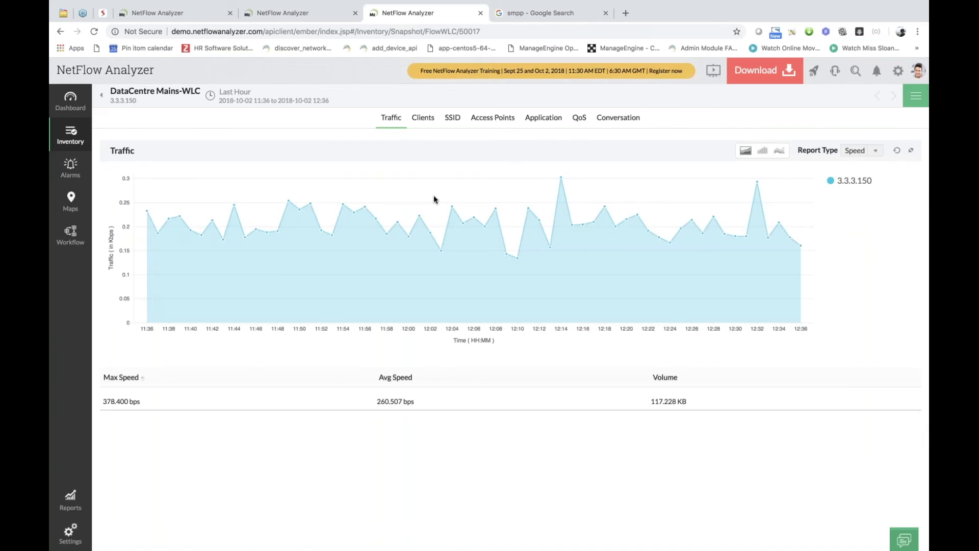
Check the report types for the controller's traffic graph and view it as a bar chart and as a line chart.
click(860, 151)
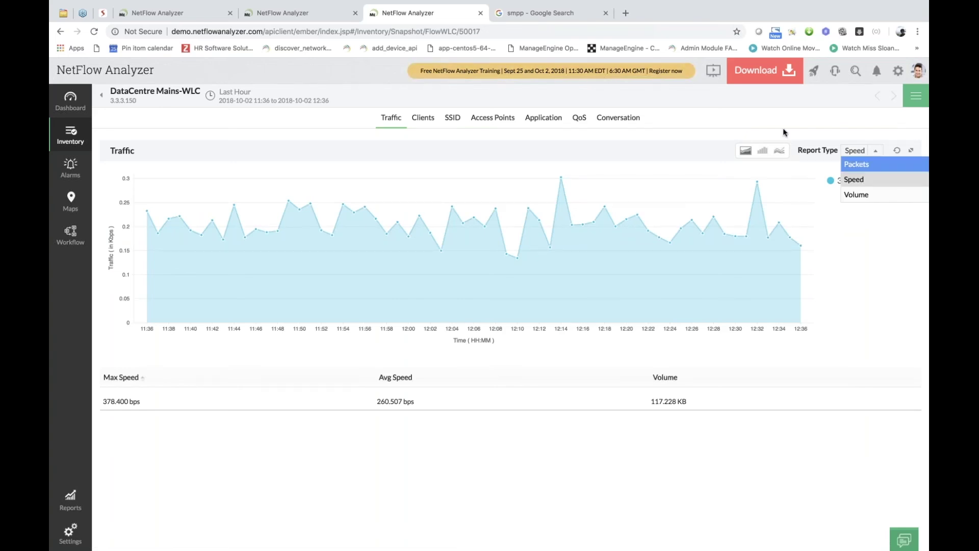
click(762, 152)
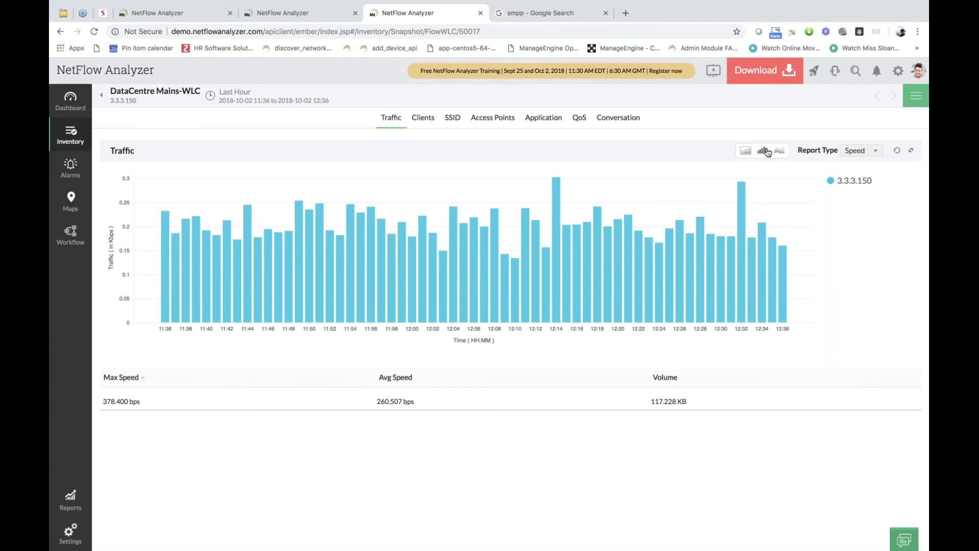
click(780, 151)
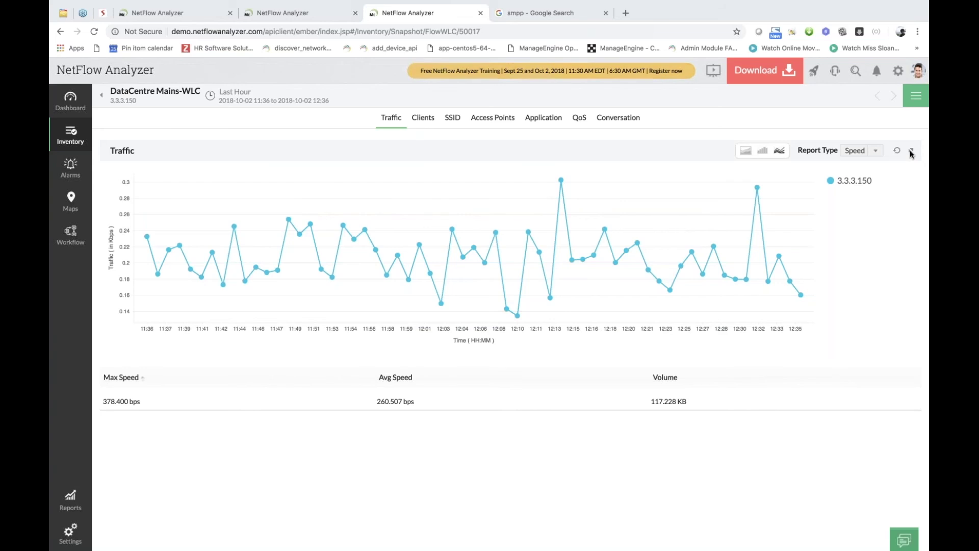
Review the controller's client, SSID and access point traffic, including the address options for displaying clients.
click(423, 118)
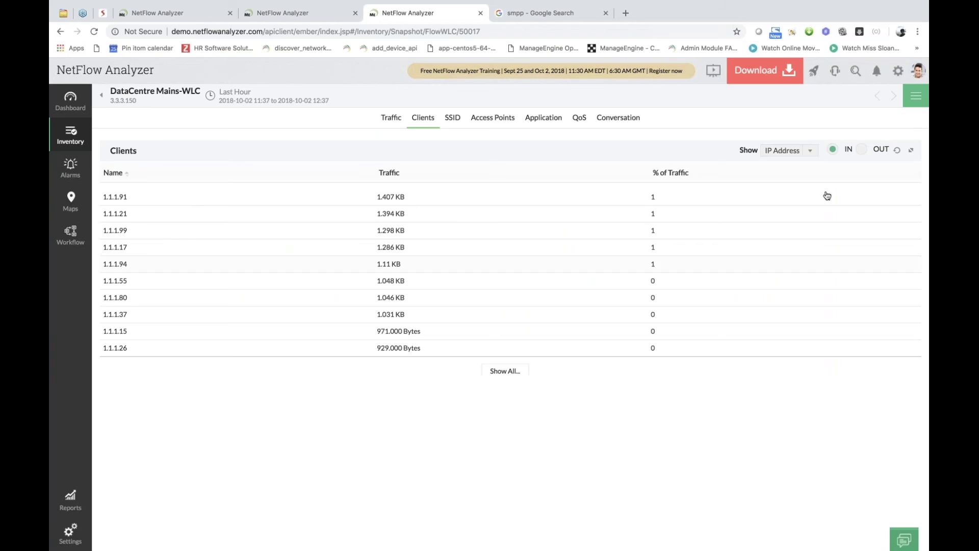
click(784, 151)
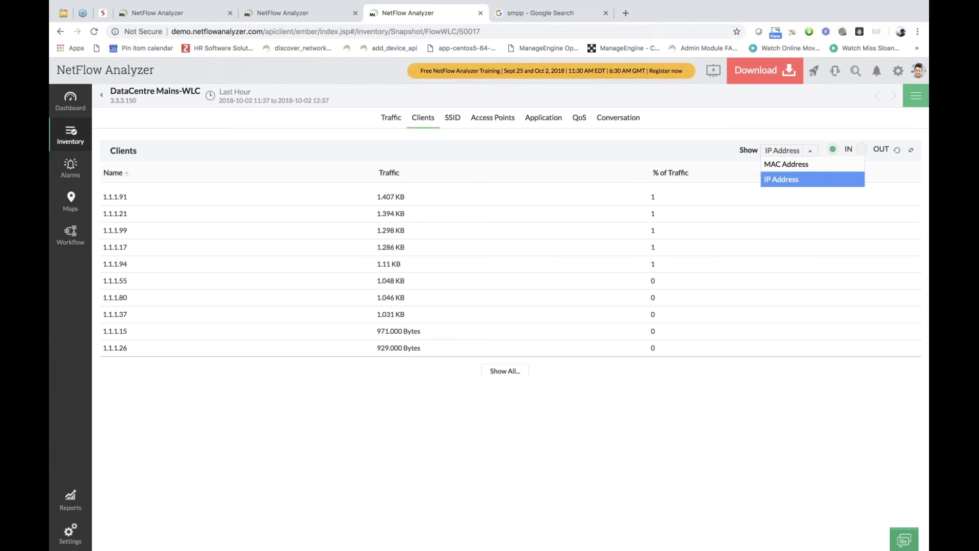
click(452, 118)
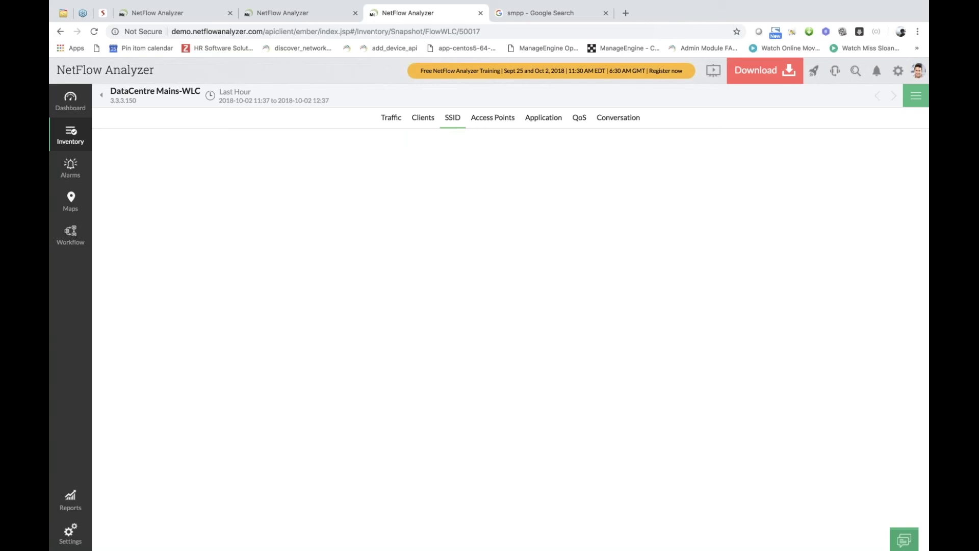
click(492, 117)
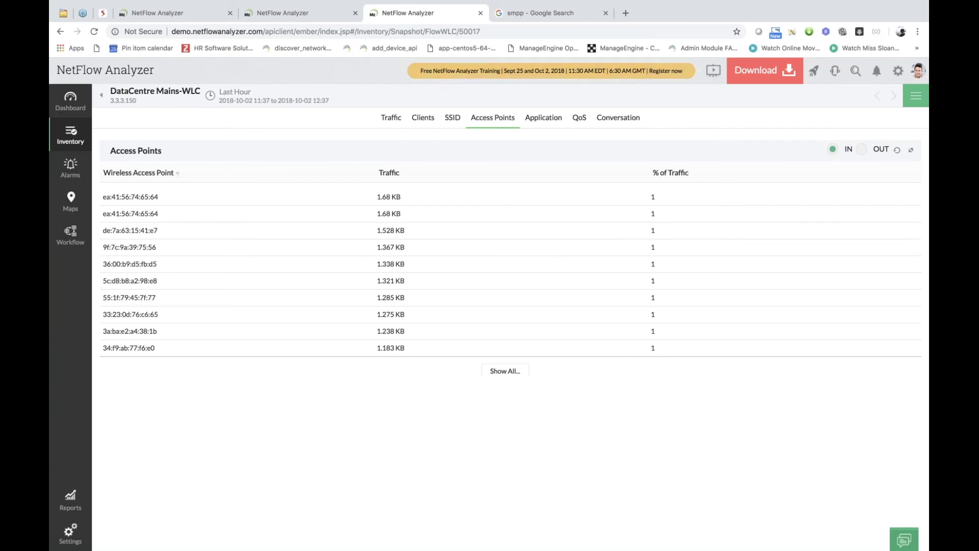
Review the controller's application, QoS and conversation traffic, showing the conversations for the OUT direction.
click(548, 125)
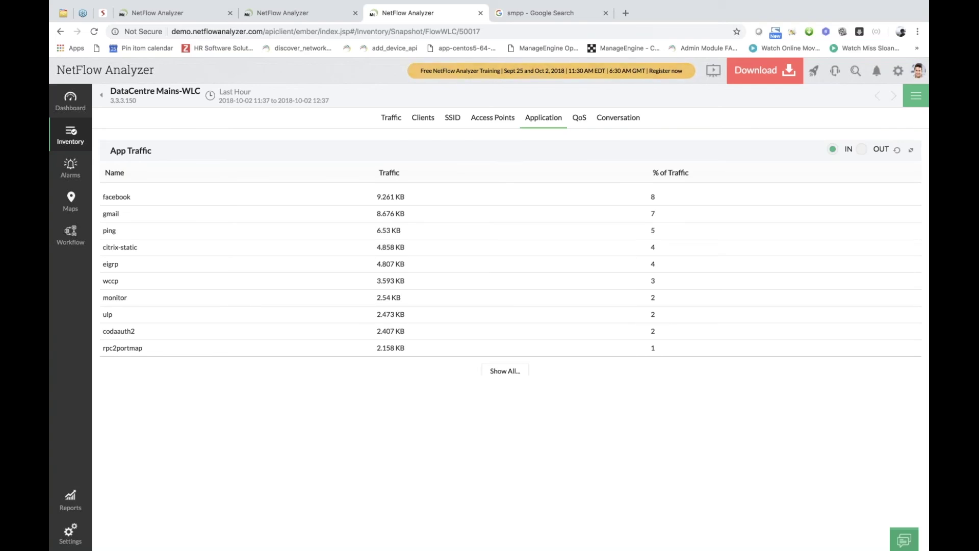
click(579, 118)
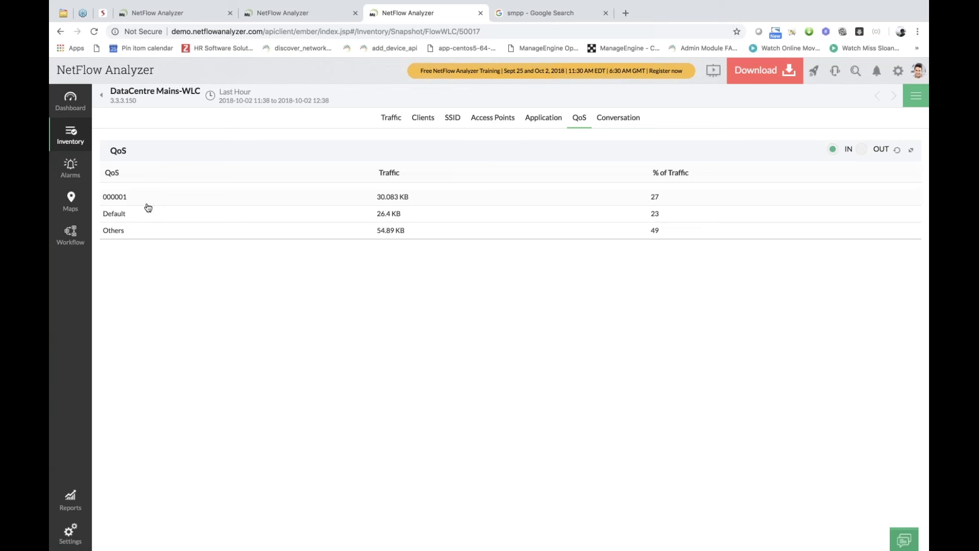
click(631, 128)
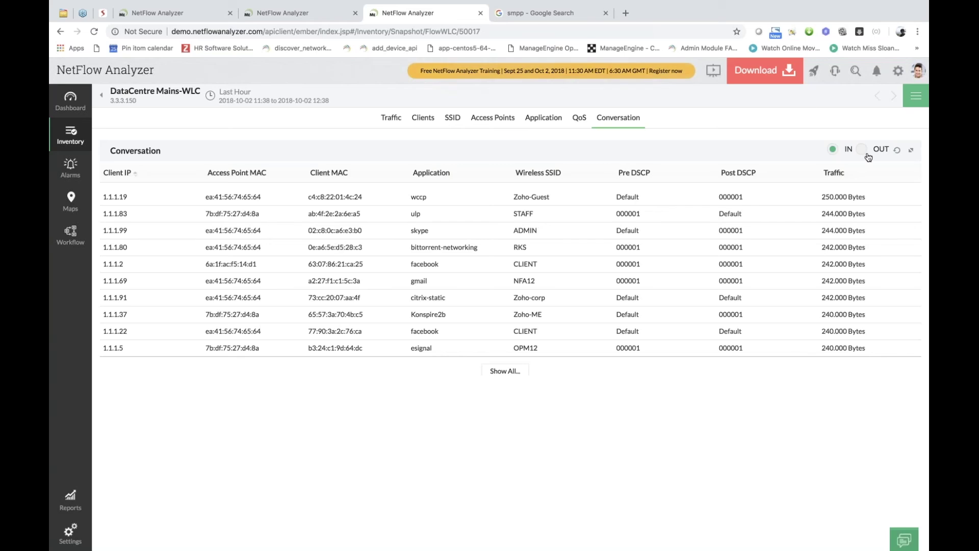
click(865, 152)
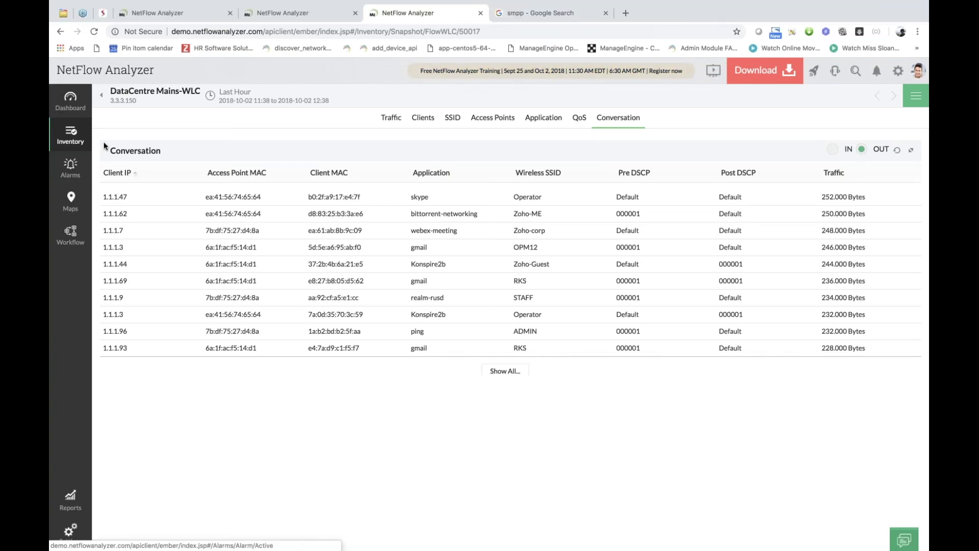
Return to the WLC inventory, list the access points and open the full snapshot page of the First Floor access point.
click(73, 139)
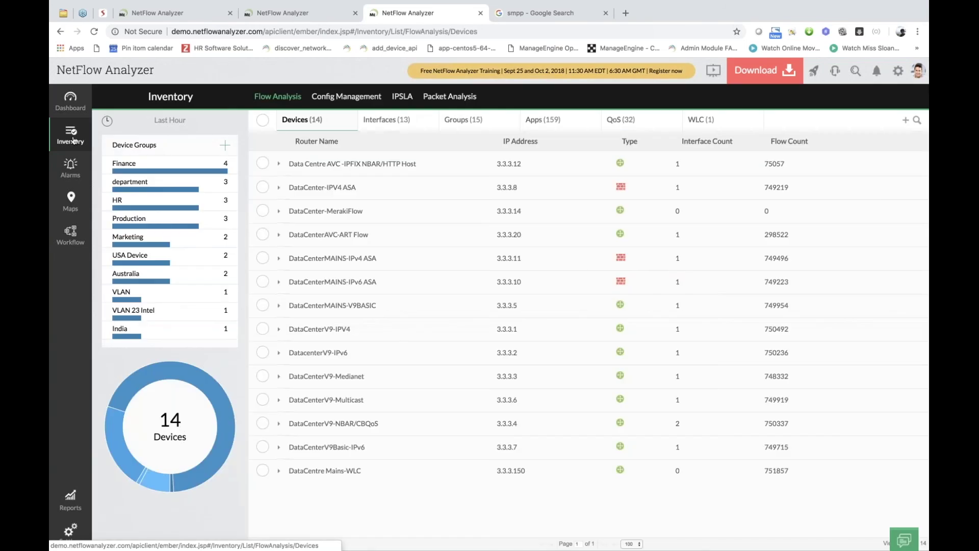
click(726, 126)
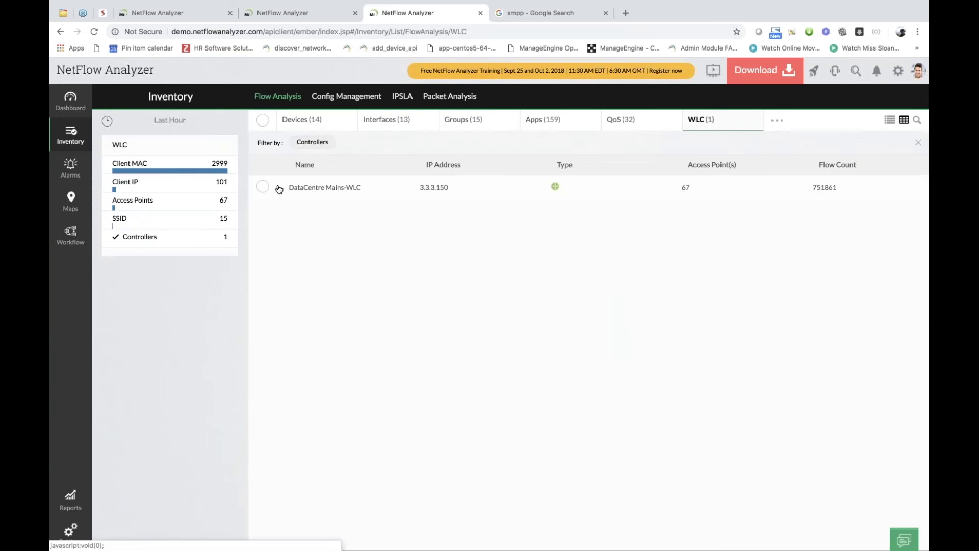
click(279, 189)
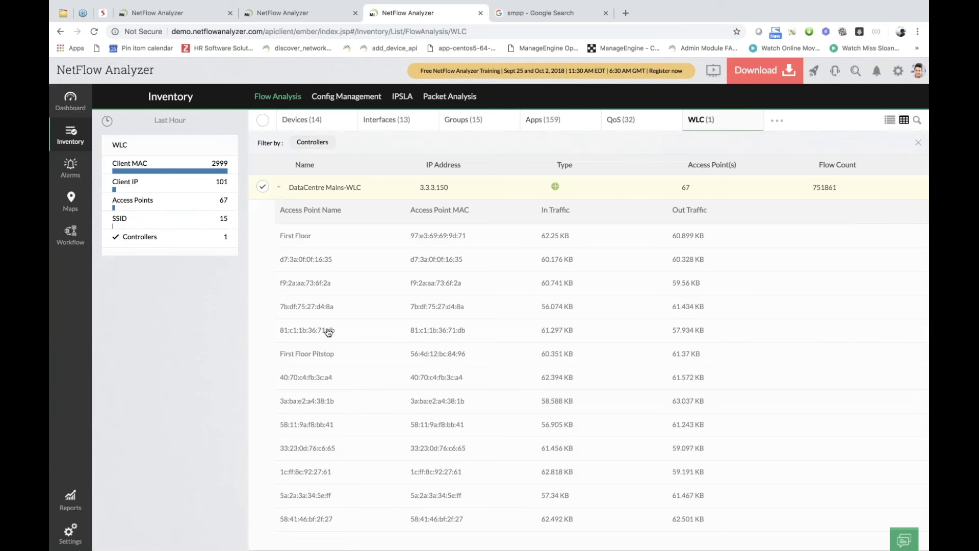
click(181, 206)
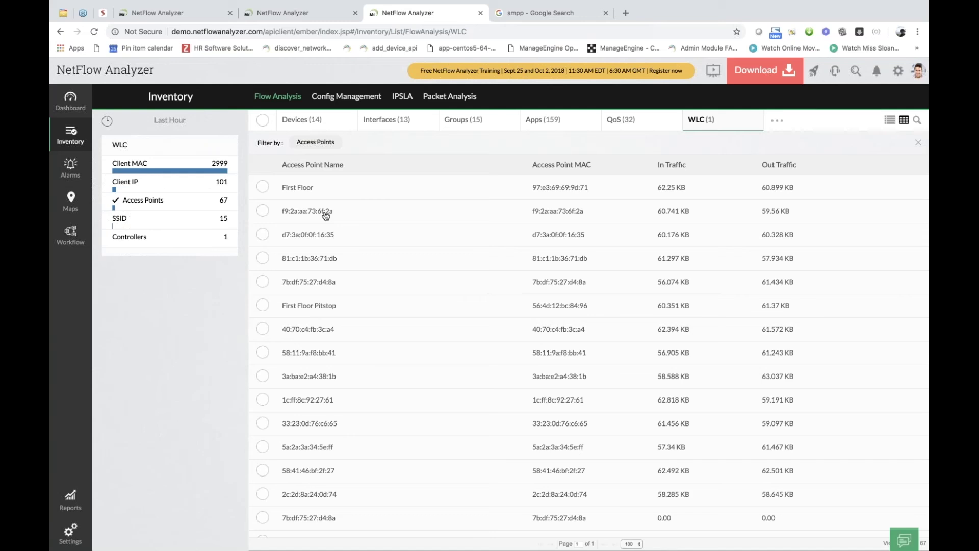
click(305, 193)
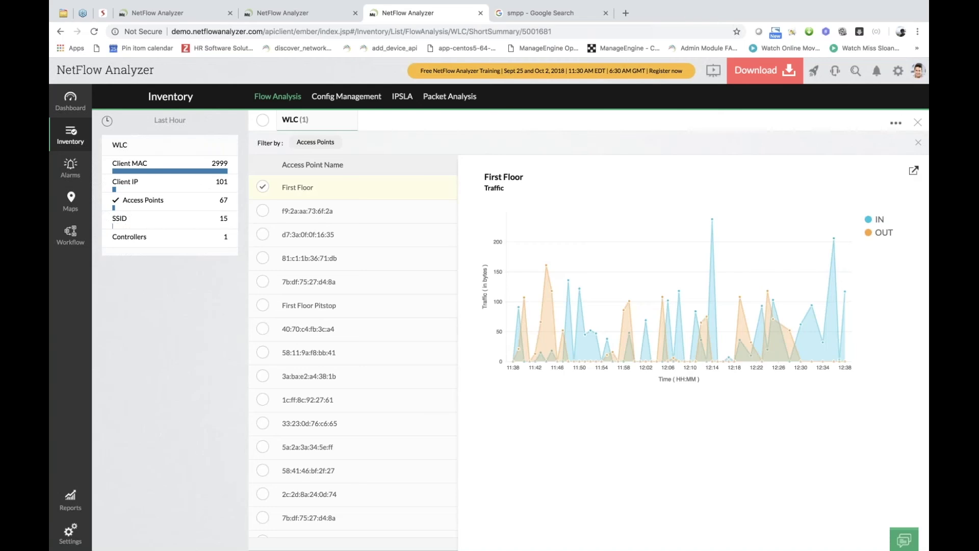
click(913, 171)
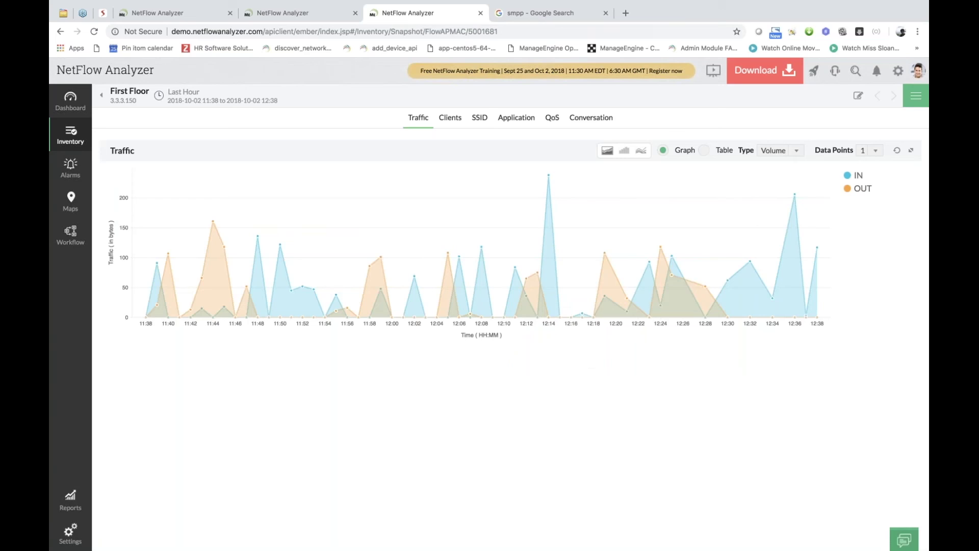
Review the First Floor access point's clients, SSID, application and QoS traffic.
click(449, 117)
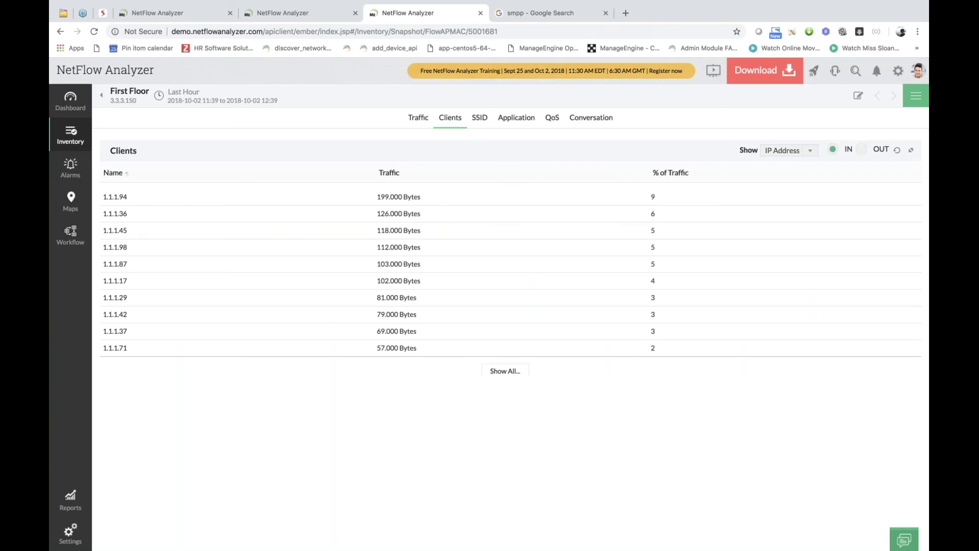
click(480, 117)
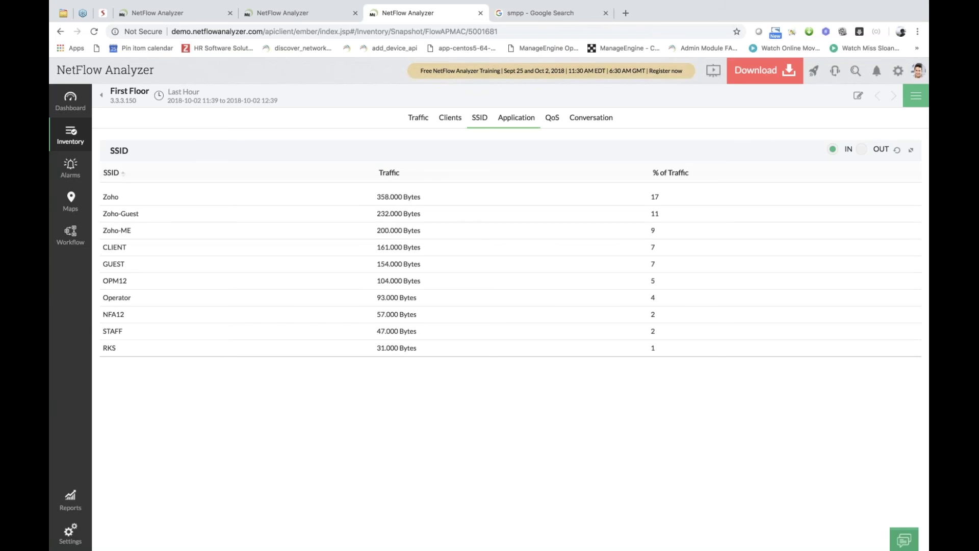
click(516, 118)
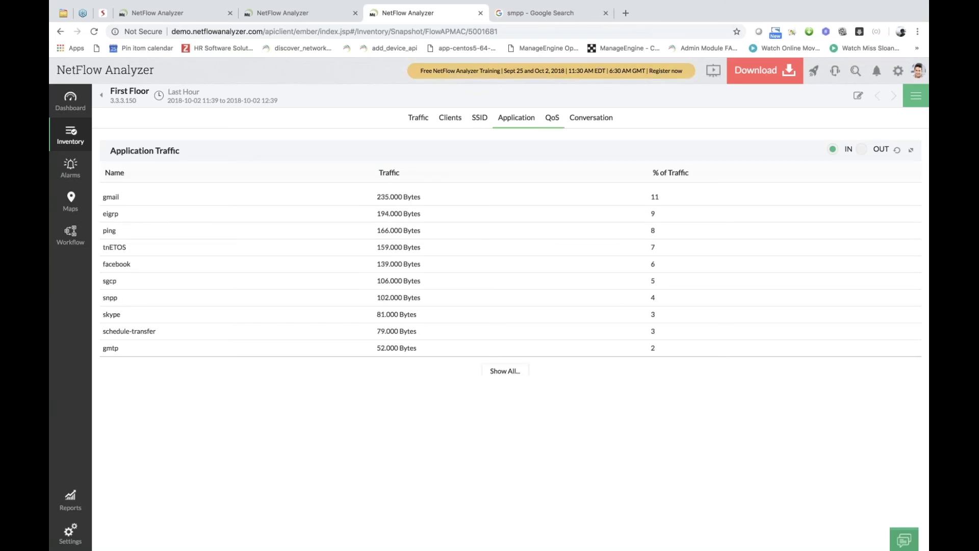
click(553, 117)
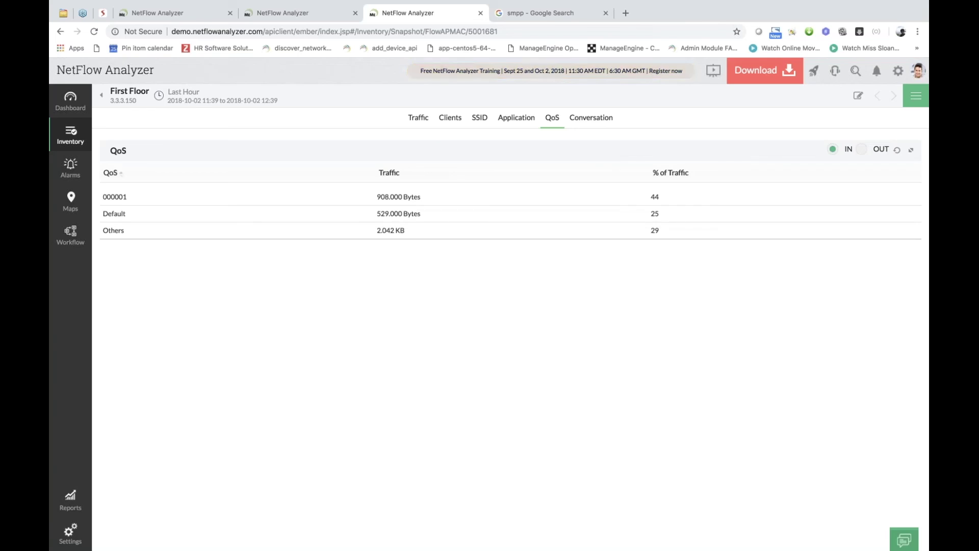
Review the First Floor access point's conversations, including the OUT direction, and return to the inventory.
click(597, 122)
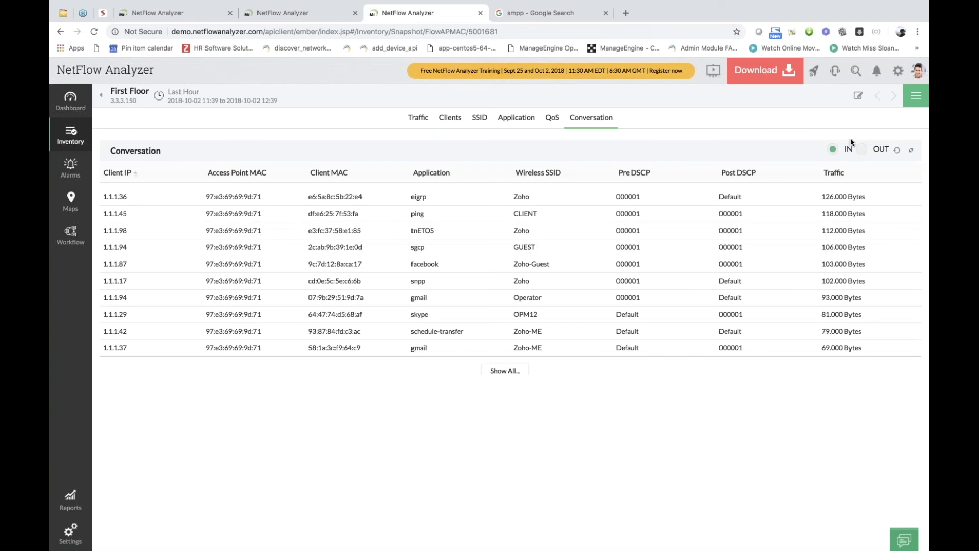
click(864, 151)
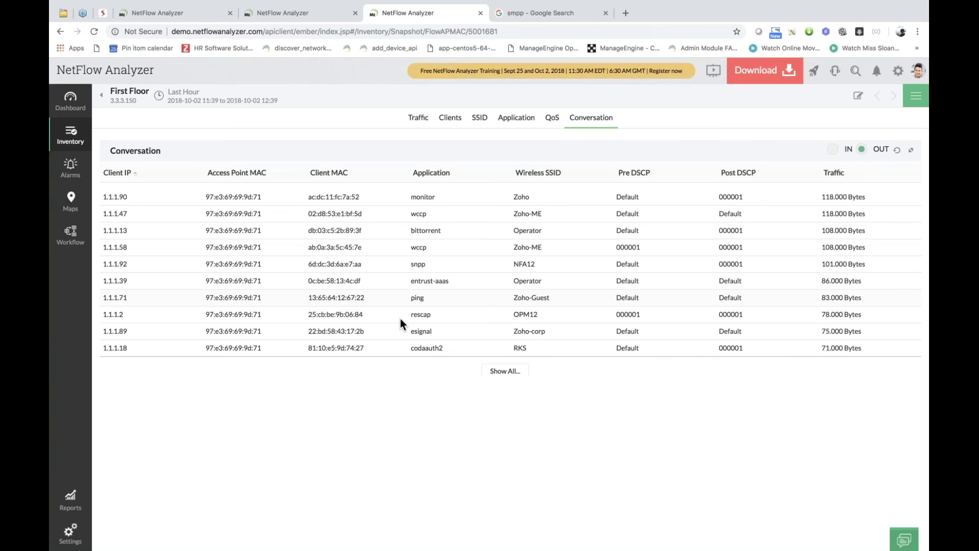
click(77, 137)
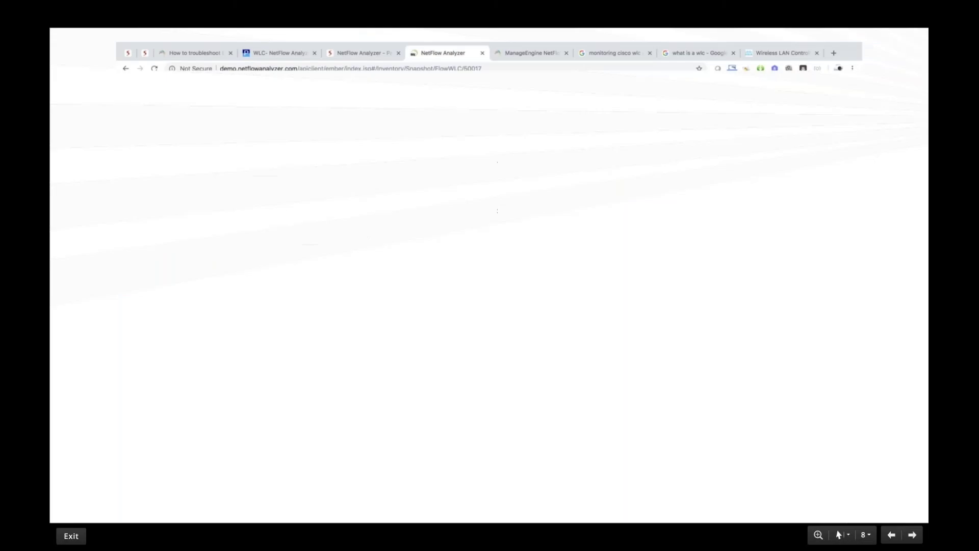
key(Left)
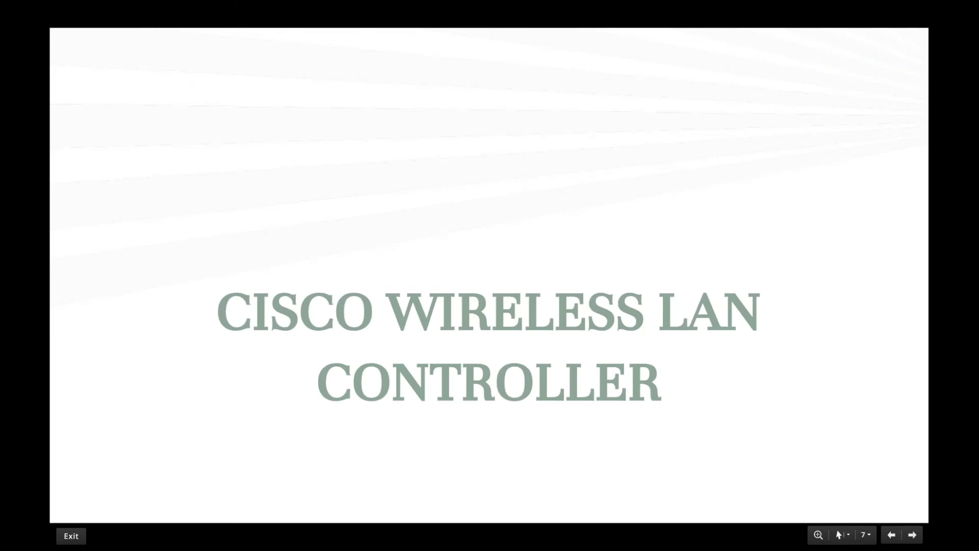
key(Right)
key(Right)
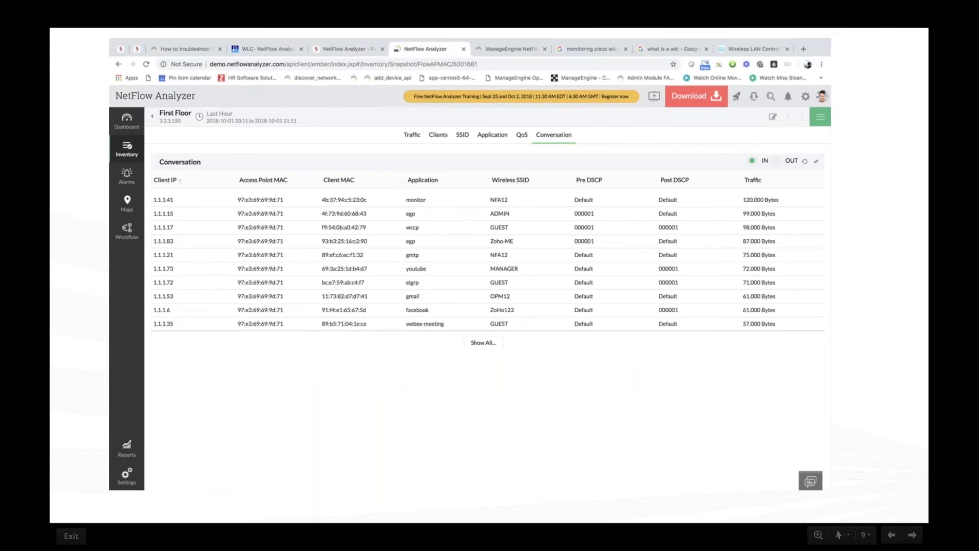
key(Right)
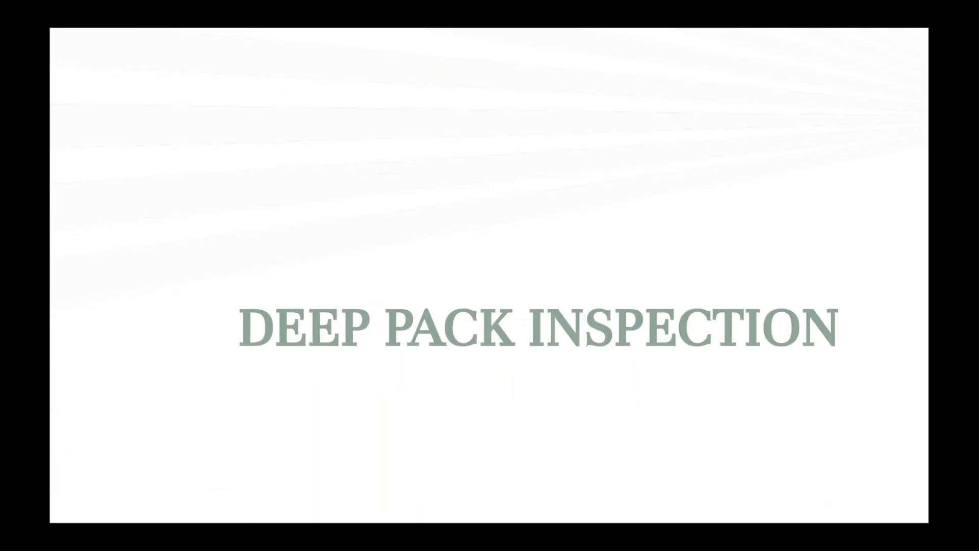
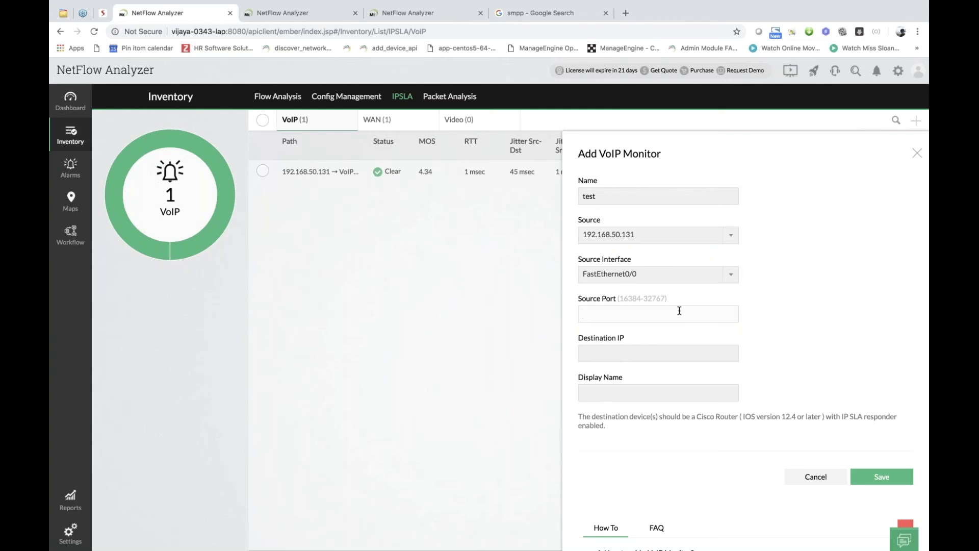
Discard the new VoIP monitor form, open the existing 192.168.50.131 VoIP monitor and review its availability, MOS, jitter, latency and call path charts.
click(819, 484)
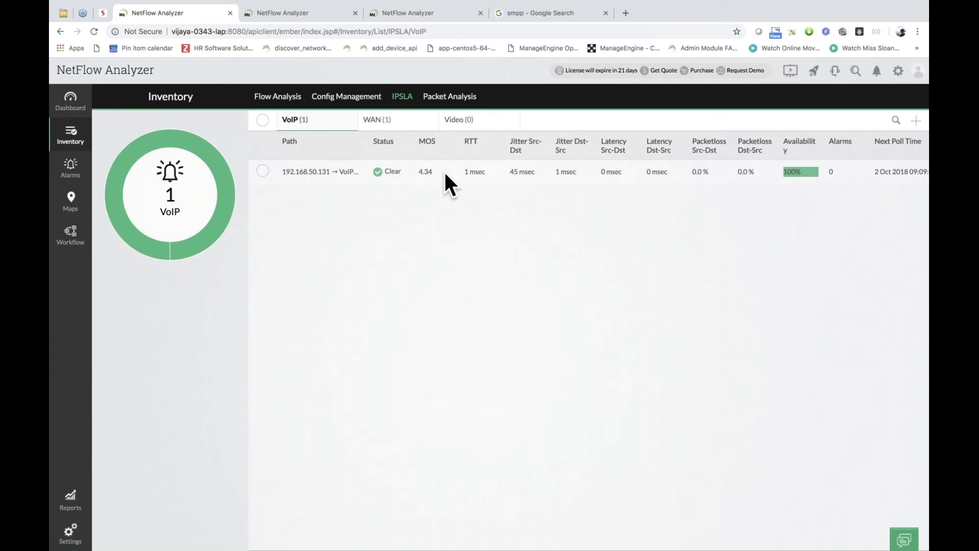
click(336, 173)
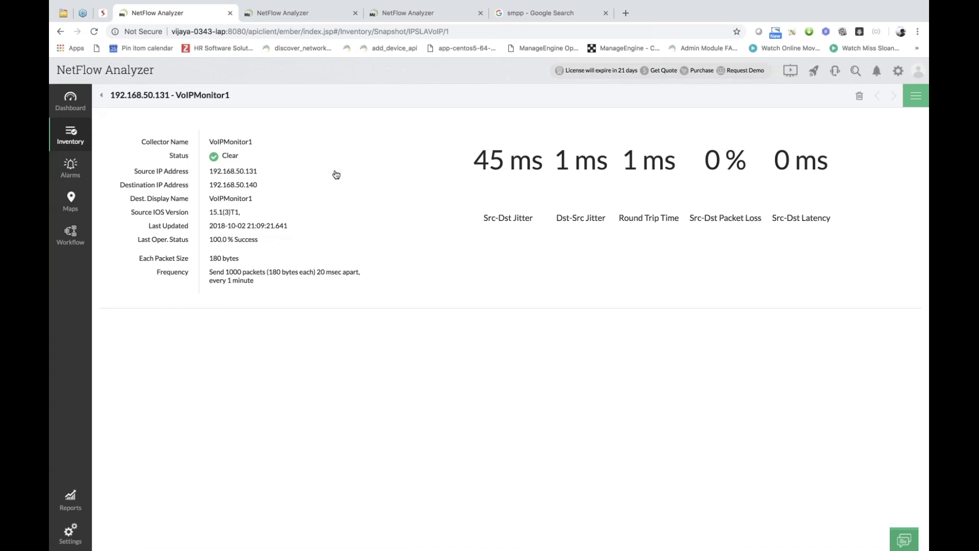
scroll(357, 229, down, 4)
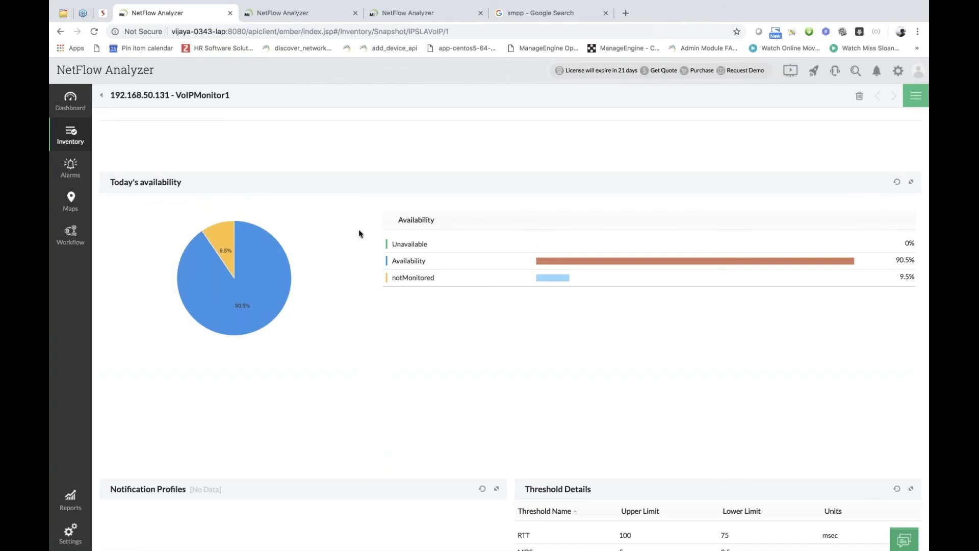
scroll(359, 232, down, 10)
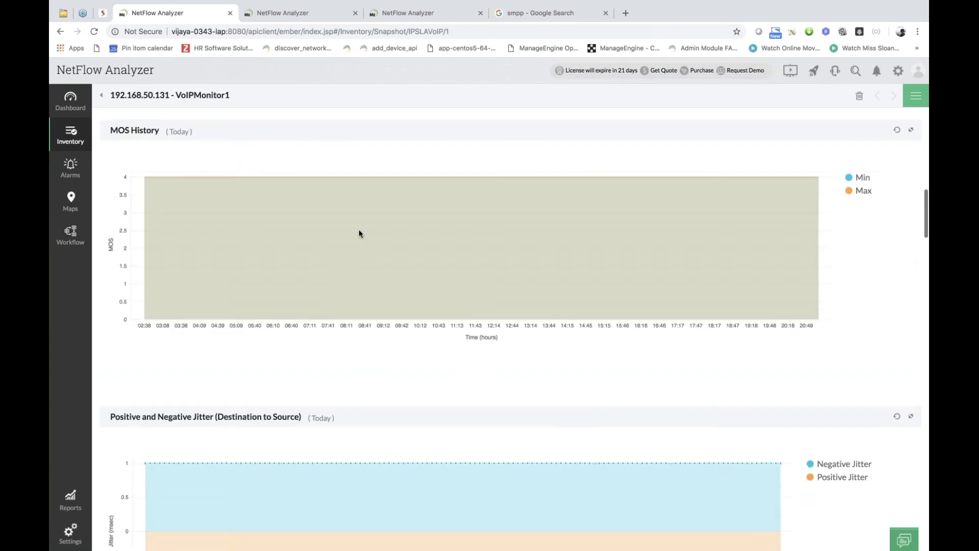
scroll(359, 233, down, 5)
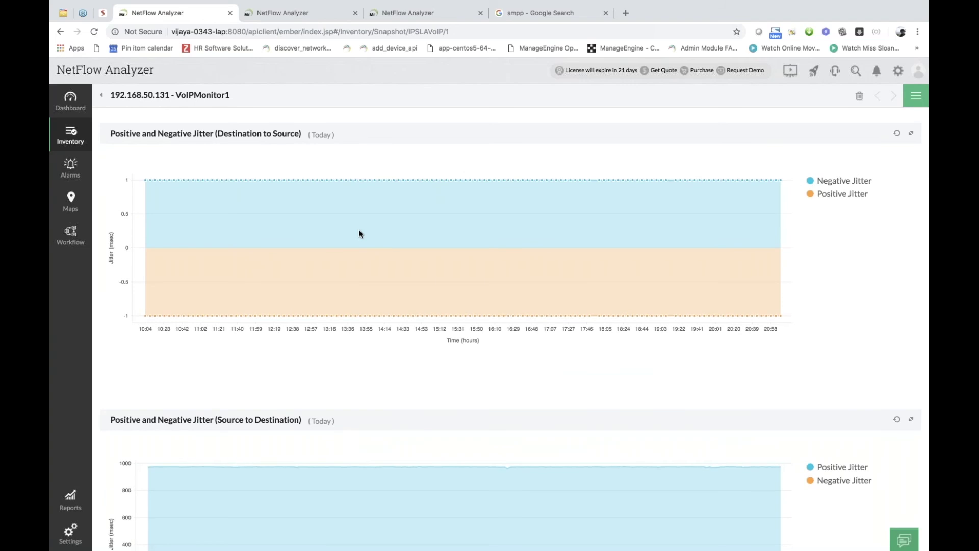
scroll(359, 233, down, 8)
scroll(359, 234, down, 5)
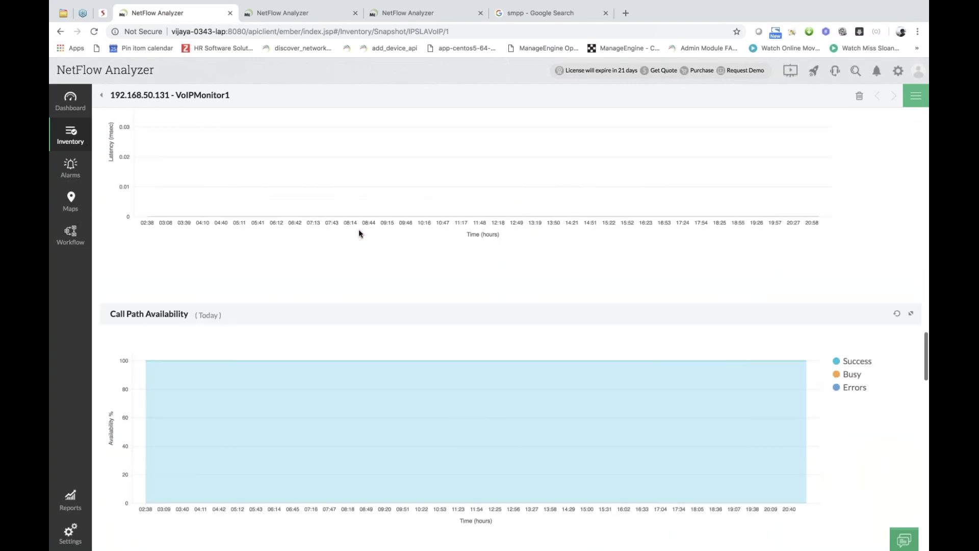
Re-examine the VoIP monitor's jitter charts in both directions, its MOS history and its summary details.
scroll(359, 233, up, 7)
scroll(359, 233, up, 4)
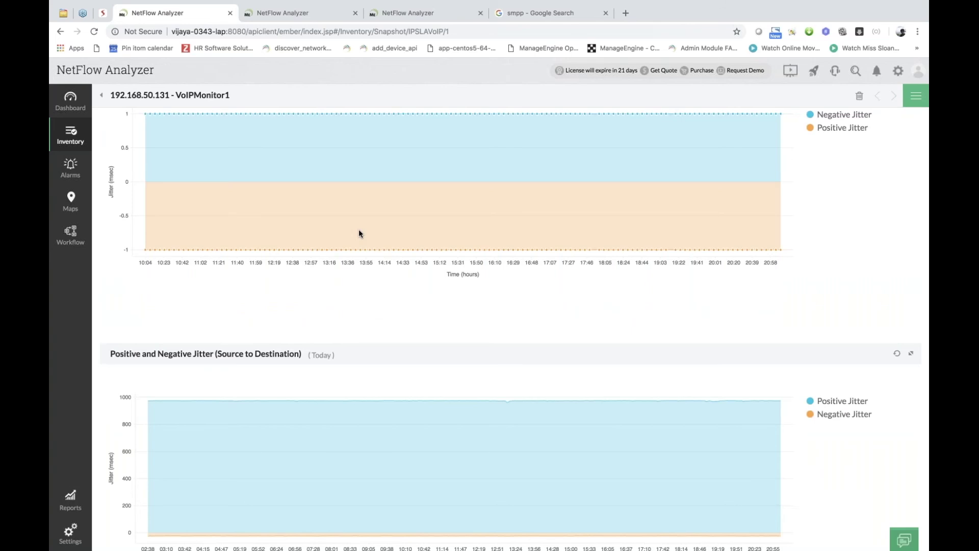
scroll(360, 233, up, 3)
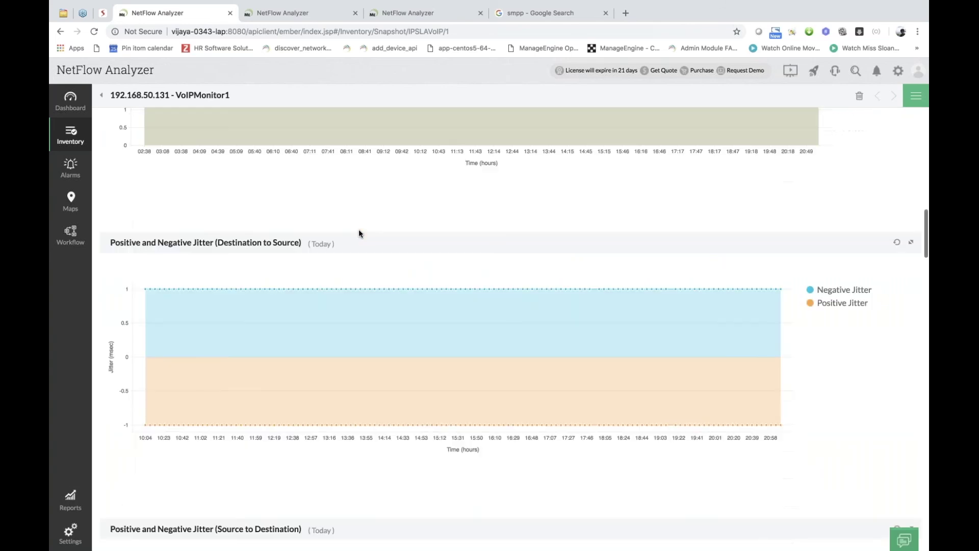
scroll(360, 233, up, 7)
scroll(360, 234, down, 3)
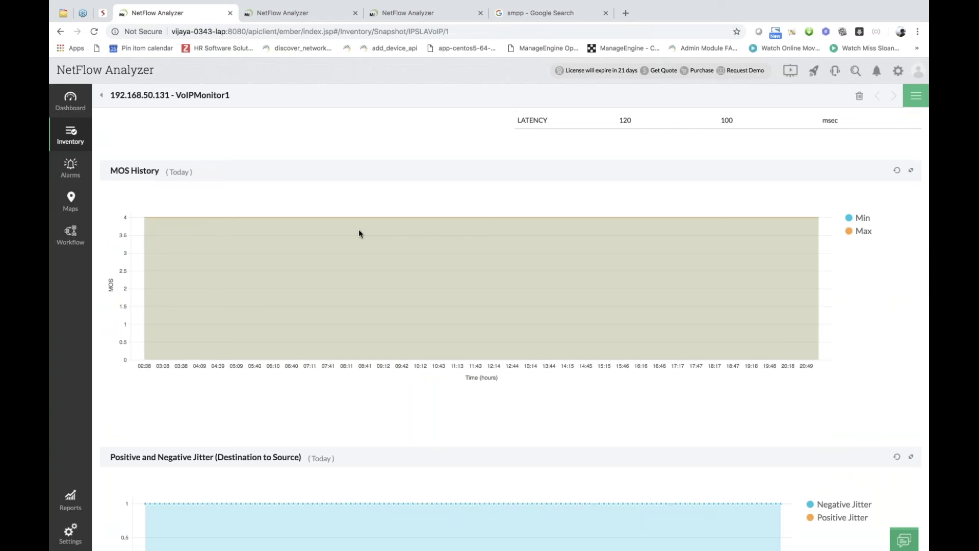
scroll(359, 234, up, 6)
scroll(359, 233, up, 6)
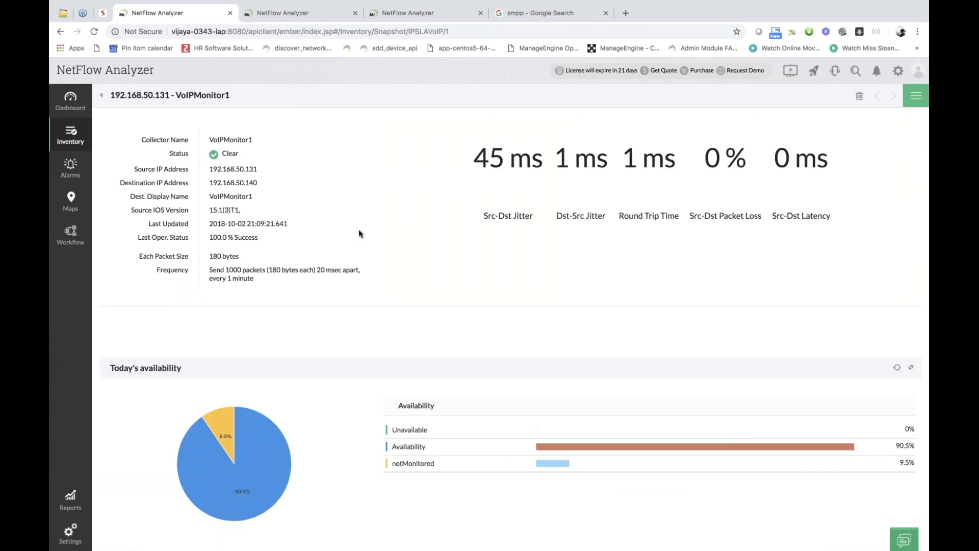
Compare the VoIP monitor's summary and today's availability with its threshold details, MOS history and destination-to-source jitter.
scroll(359, 234, down, 6)
scroll(359, 233, down, 9)
scroll(359, 233, up, 15)
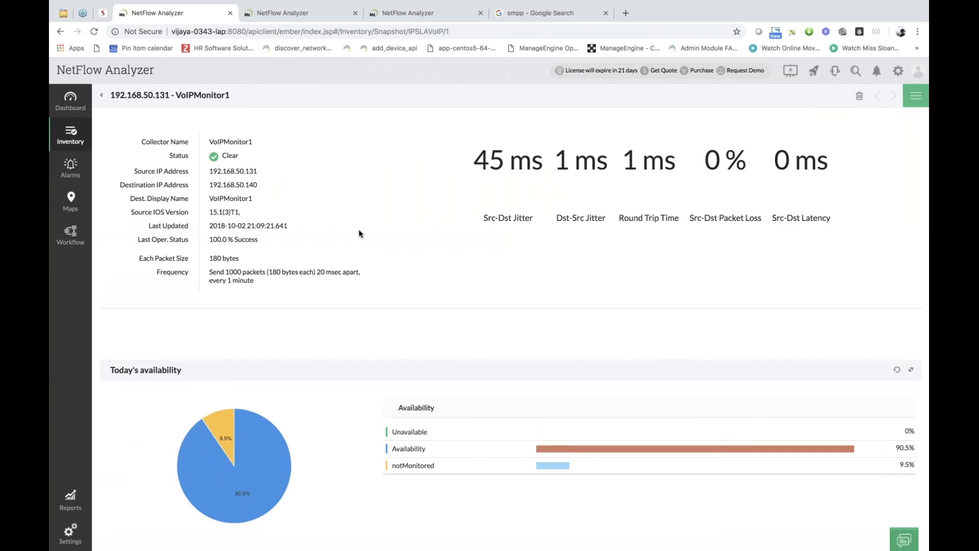
scroll(359, 234, down, 4)
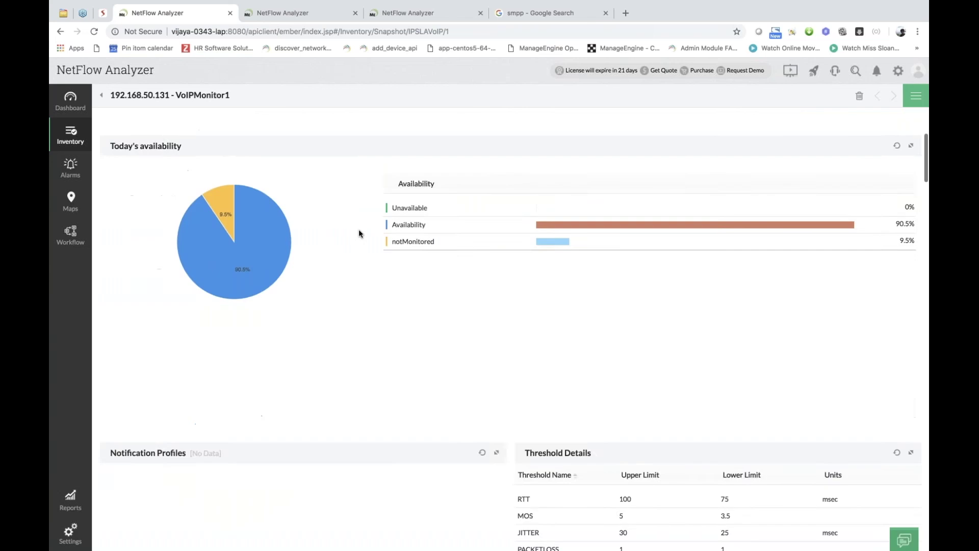
scroll(359, 234, up, 3)
scroll(359, 233, down, 5)
scroll(359, 233, down, 4)
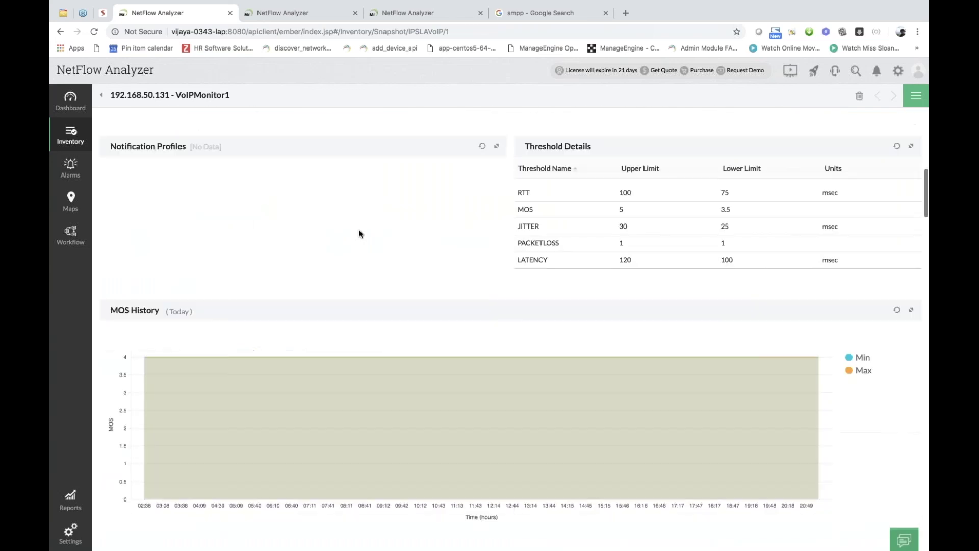
scroll(359, 234, up, 4)
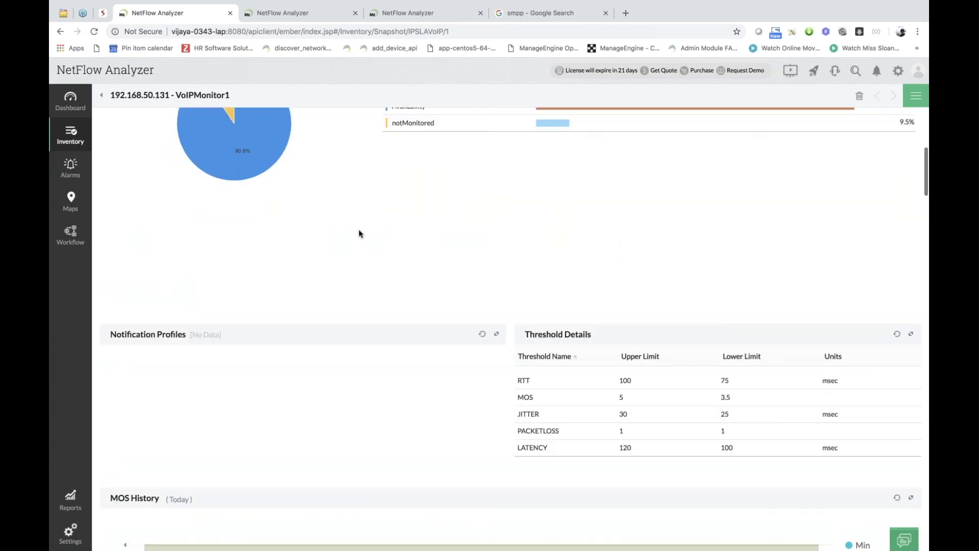
scroll(359, 234, down, 8)
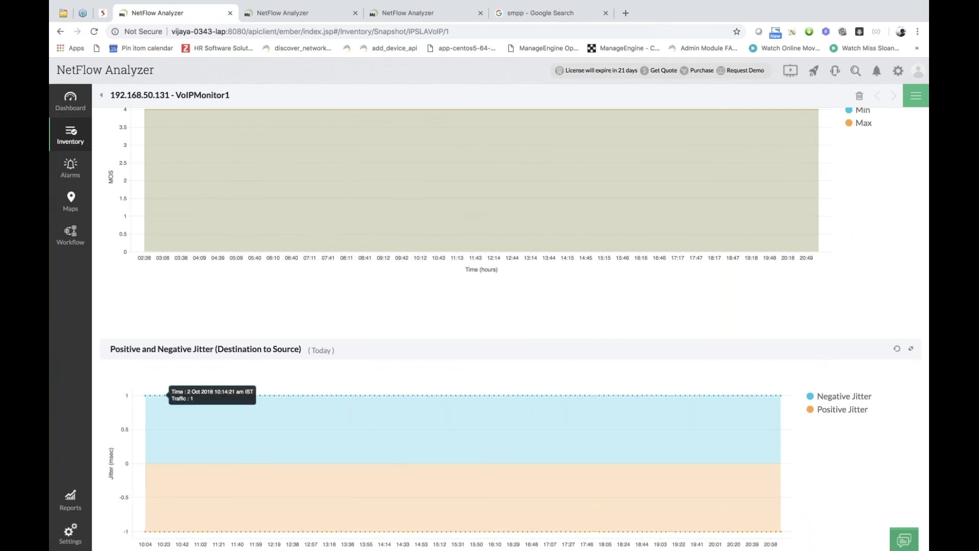
Open the IPSLA monitoring configuration in the admin settings and review the VoIP call settings and VoIP threshold template.
click(61, 534)
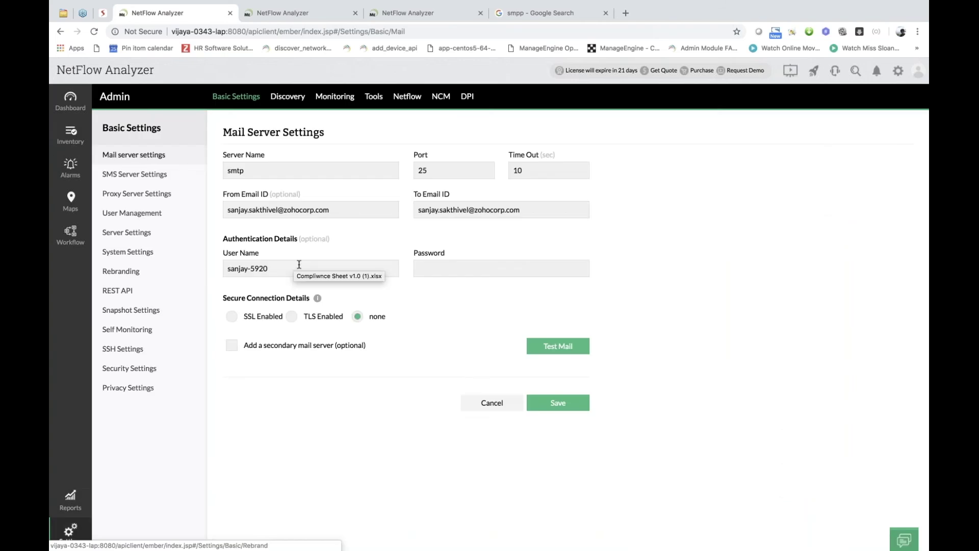
click(337, 98)
click(359, 174)
click(304, 173)
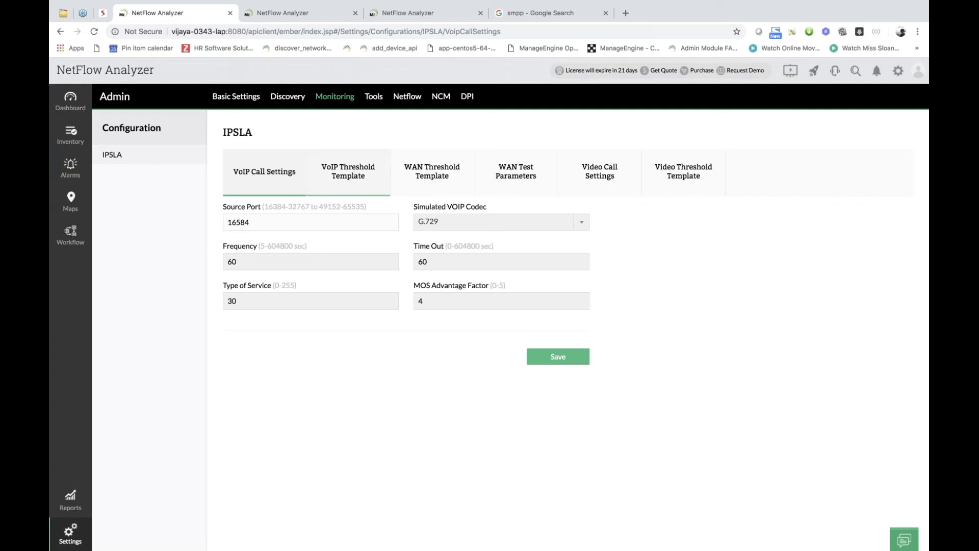
click(360, 185)
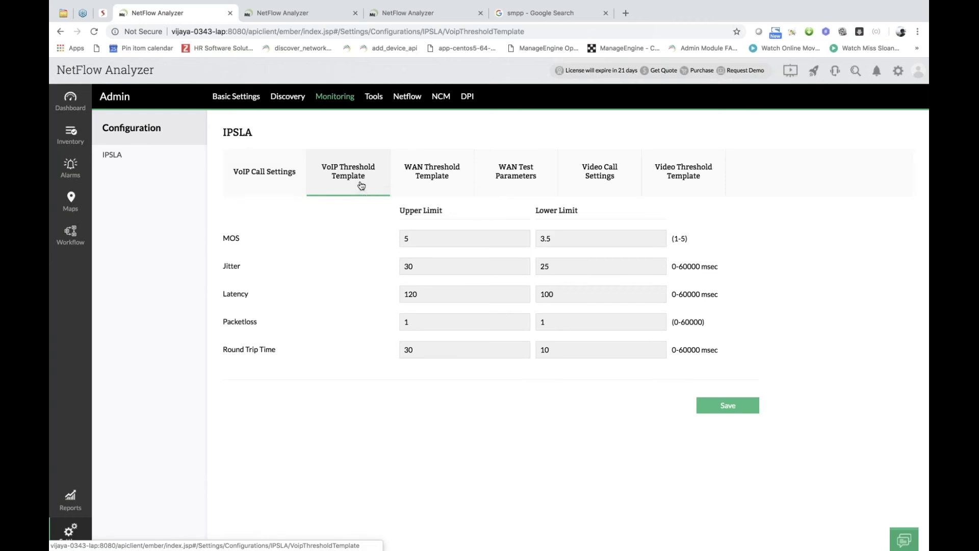
Return to the IPSLA inventory and list the WAN monitors.
click(57, 140)
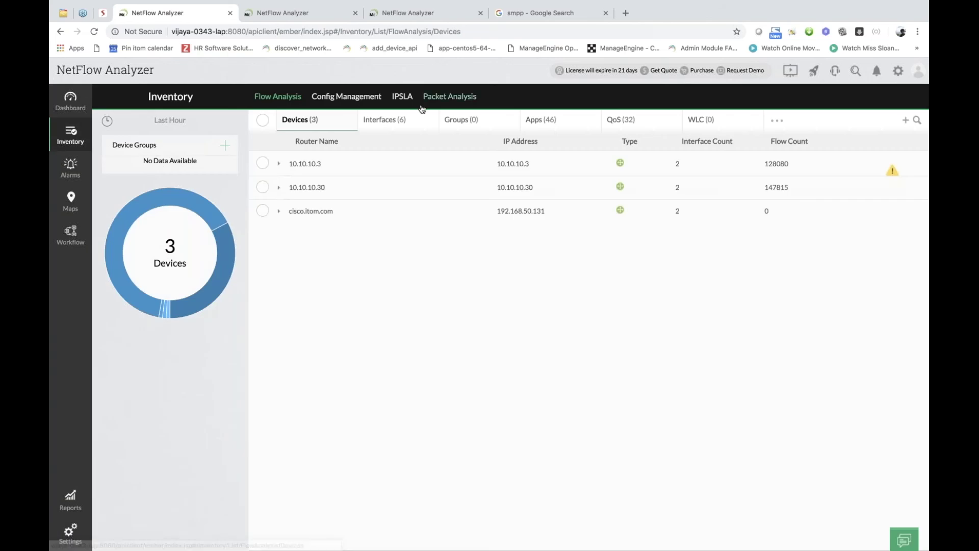
click(403, 98)
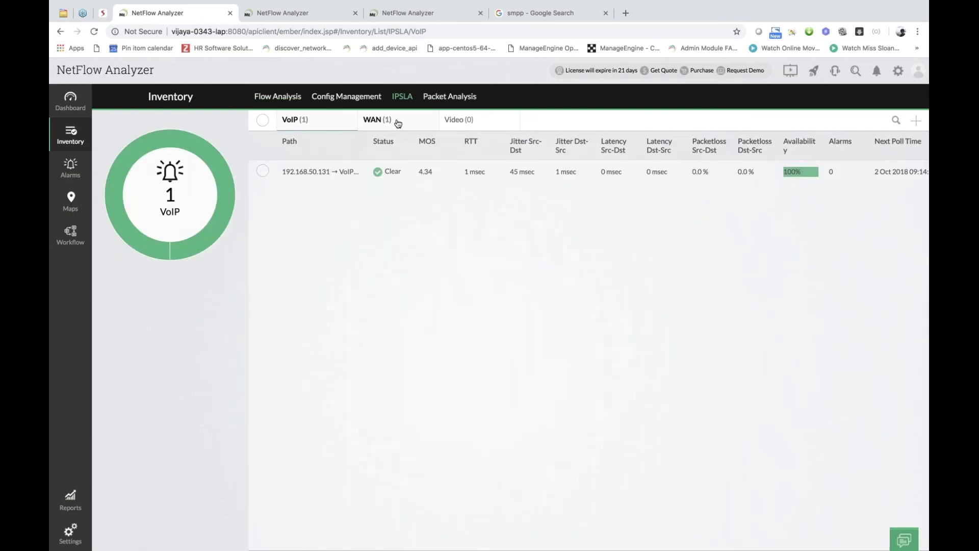
click(397, 121)
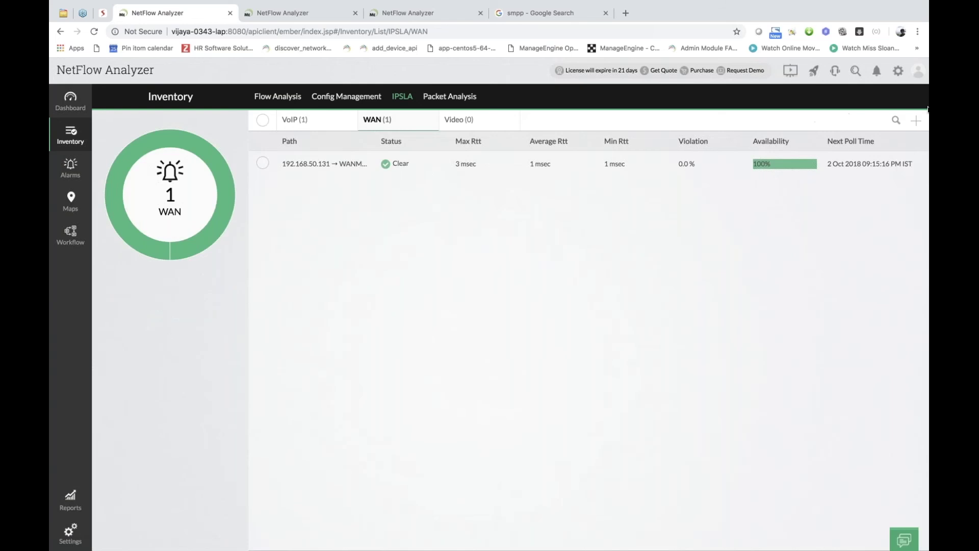
Start a new WAN monitor with source 192.168.50.131 and source interface FastEthernet0/1, and discard the form without saving.
click(917, 120)
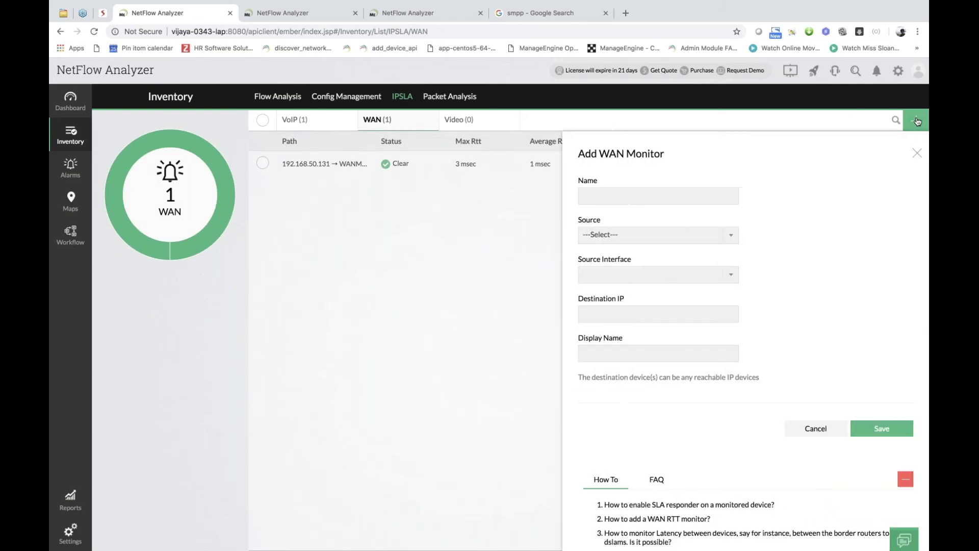
click(626, 198)
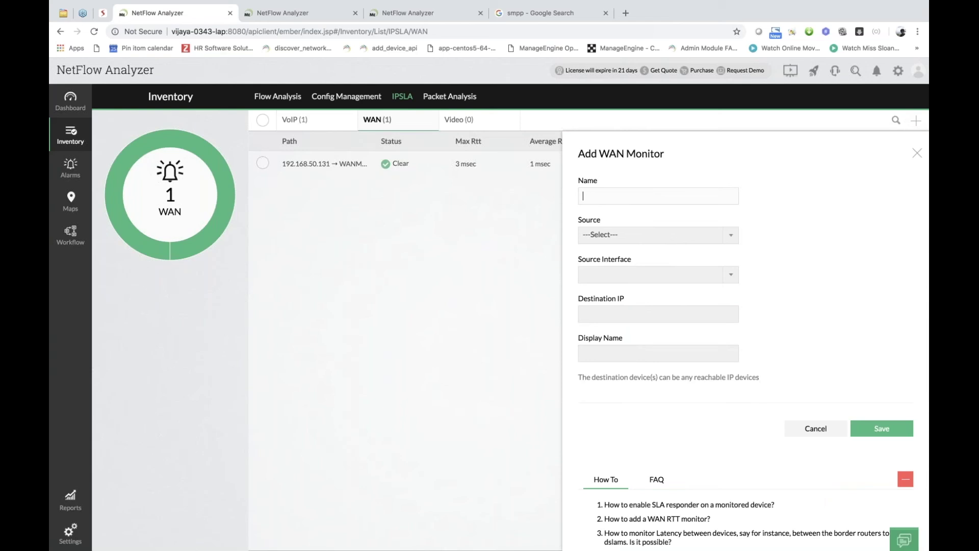
click(658, 234)
click(657, 252)
click(686, 275)
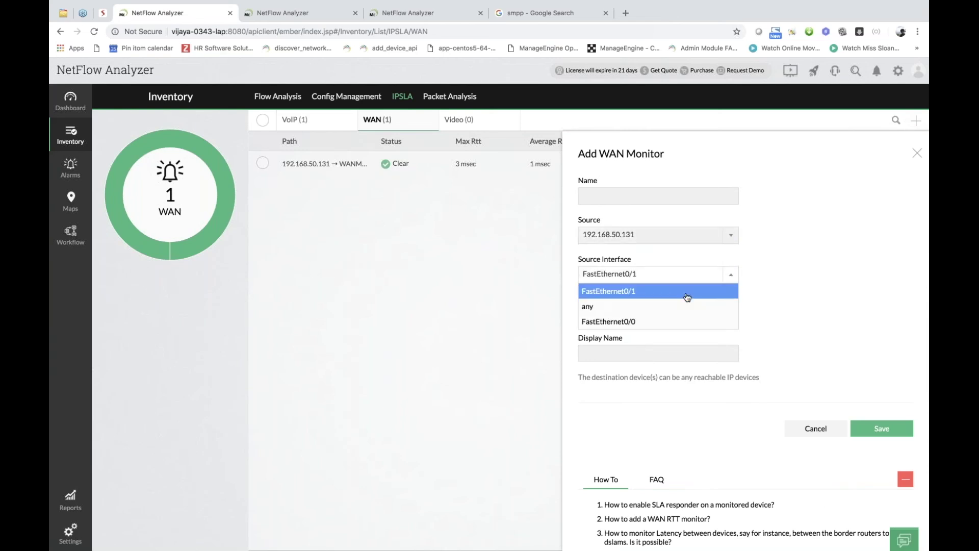
click(687, 292)
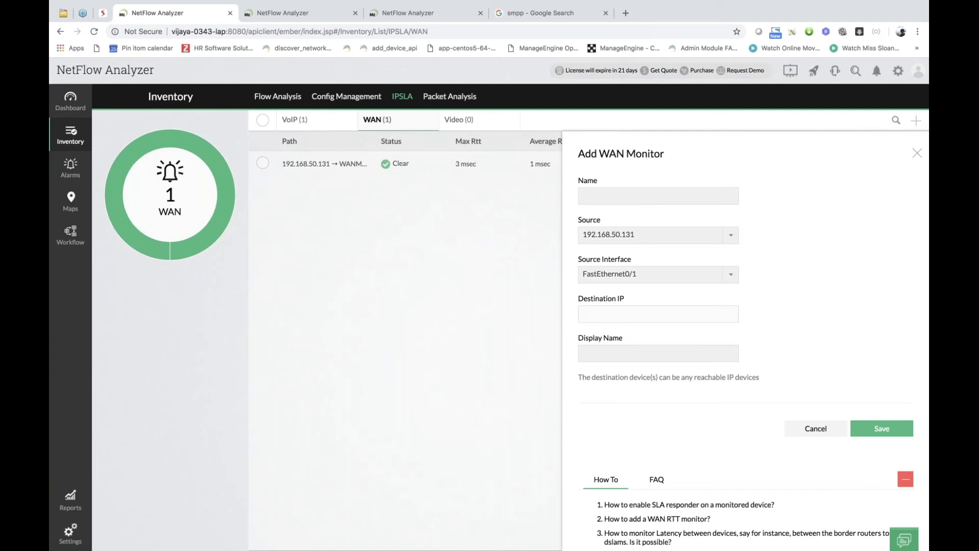
click(818, 431)
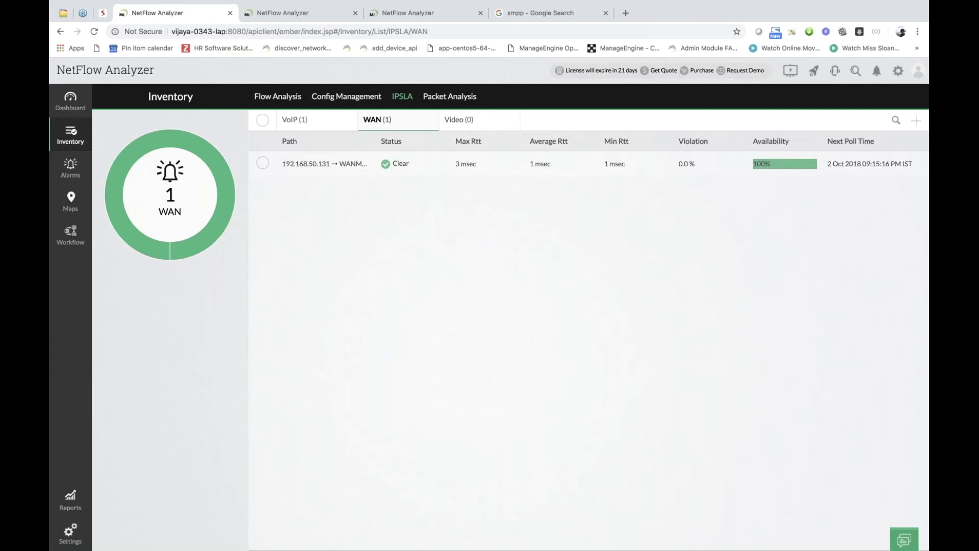
Open the WAN monitor for source 192.168.50.131 and review its summary, today's availability, threshold details and round trip time history.
click(316, 164)
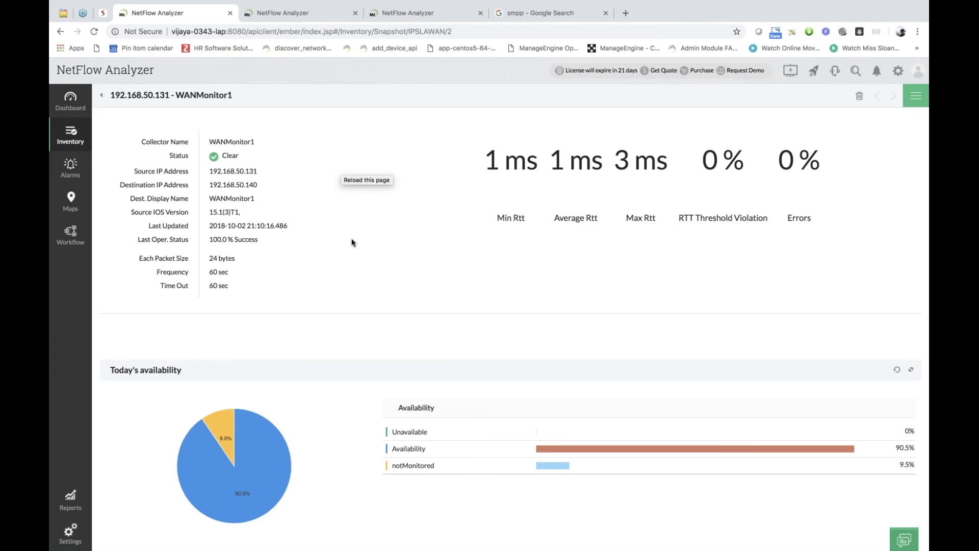
scroll(352, 240, down, 6)
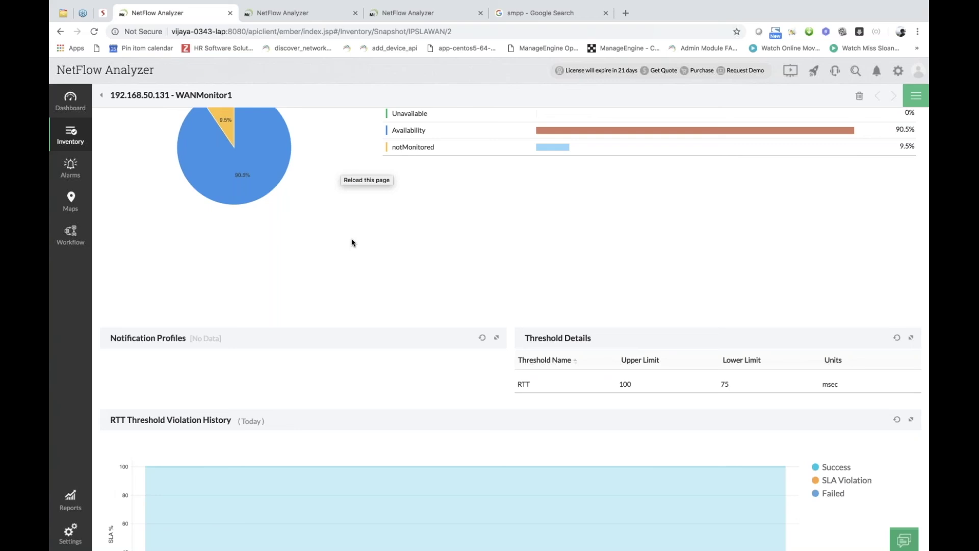
scroll(352, 242, down, 1)
scroll(352, 242, down, 10)
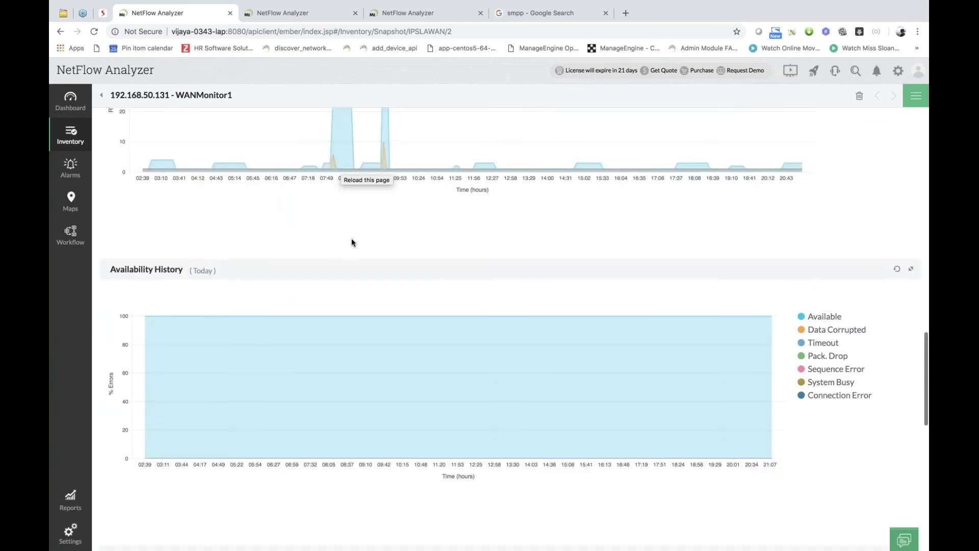
scroll(352, 242, up, 12)
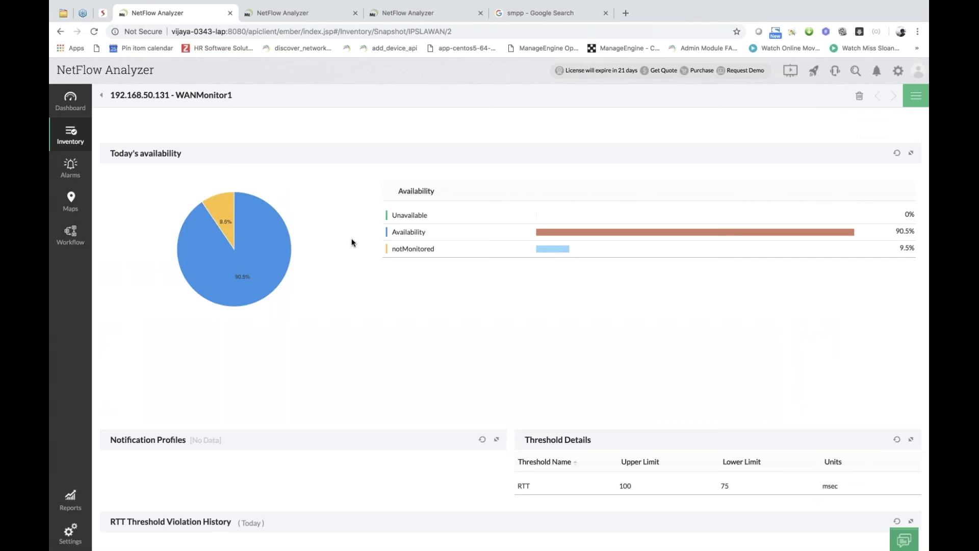
scroll(351, 238, down, 3)
scroll(351, 238, up, 3)
scroll(351, 238, down, 2)
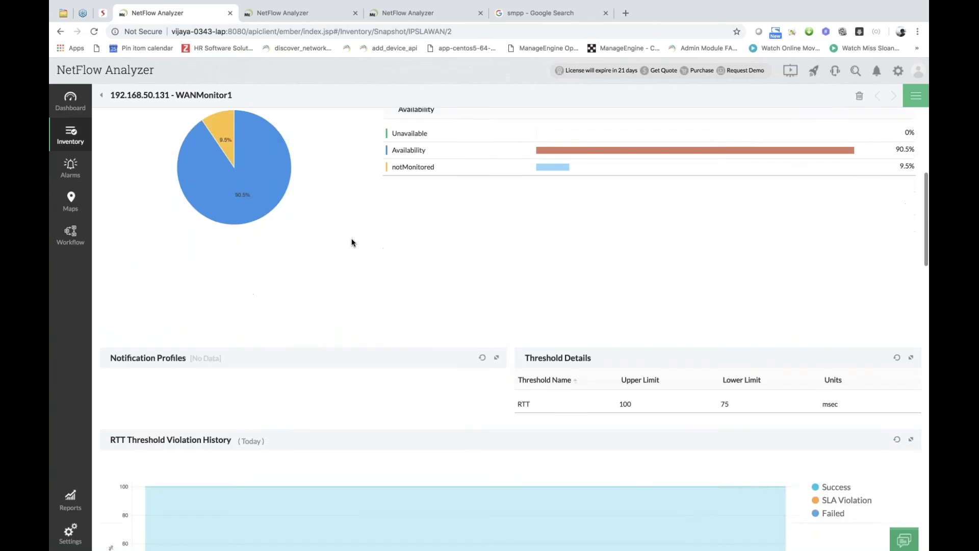
scroll(351, 238, down, 7)
scroll(352, 241, down, 7)
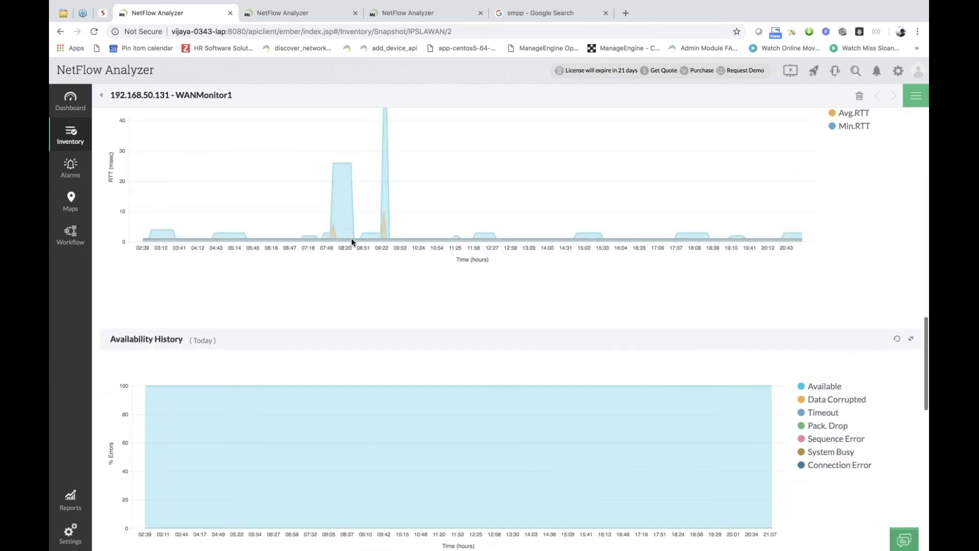
scroll(352, 241, down, 5)
Examine the WAN monitor's RTT threshold violation history, availability history, path hop round trip time history and alarms.
scroll(351, 238, up, 20)
scroll(261, 279, down, 6)
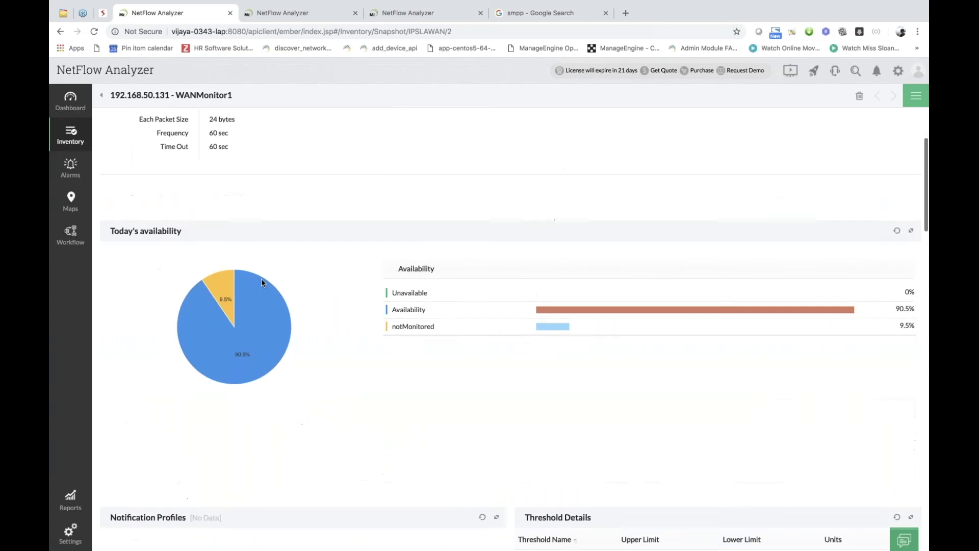
scroll(510, 316, down, 5)
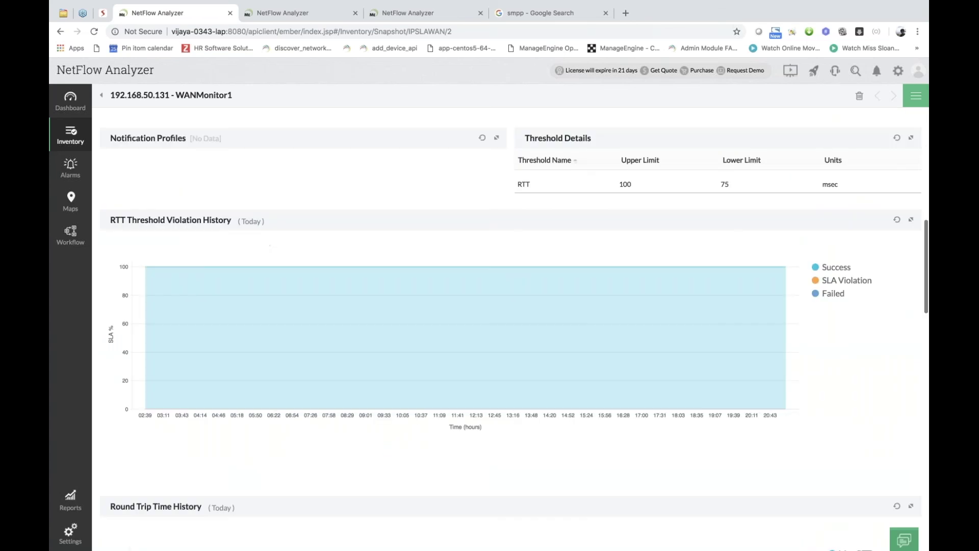
scroll(510, 306, down, 11)
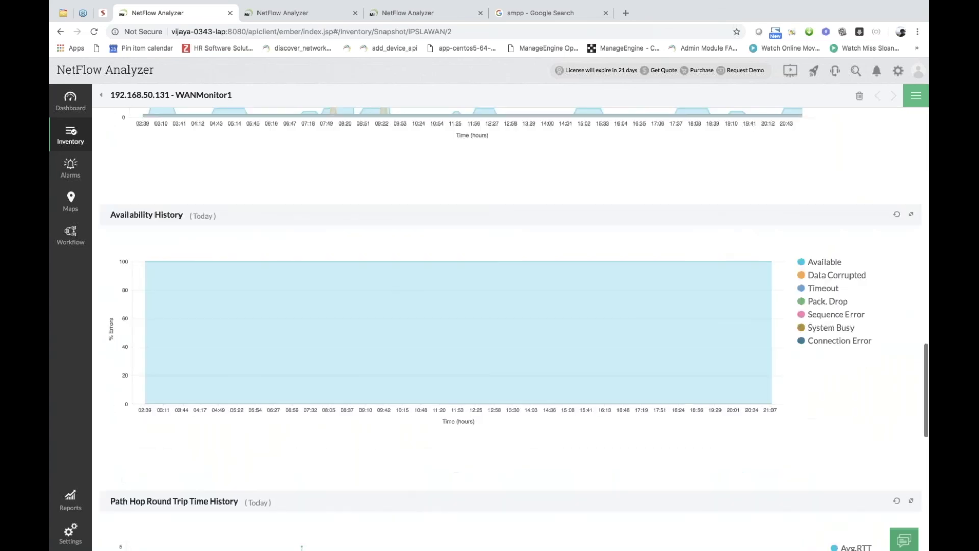
scroll(510, 306, down, 6)
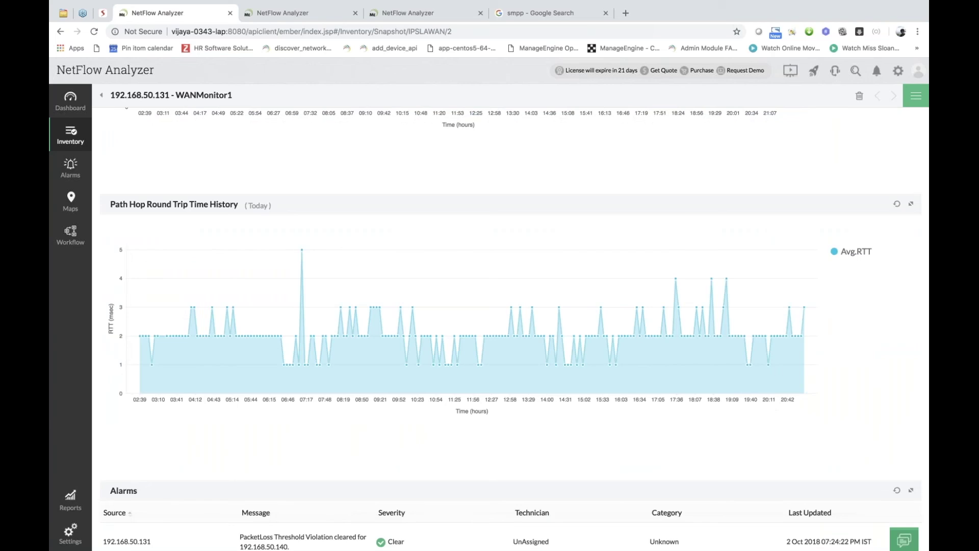
scroll(393, 326, down, 4)
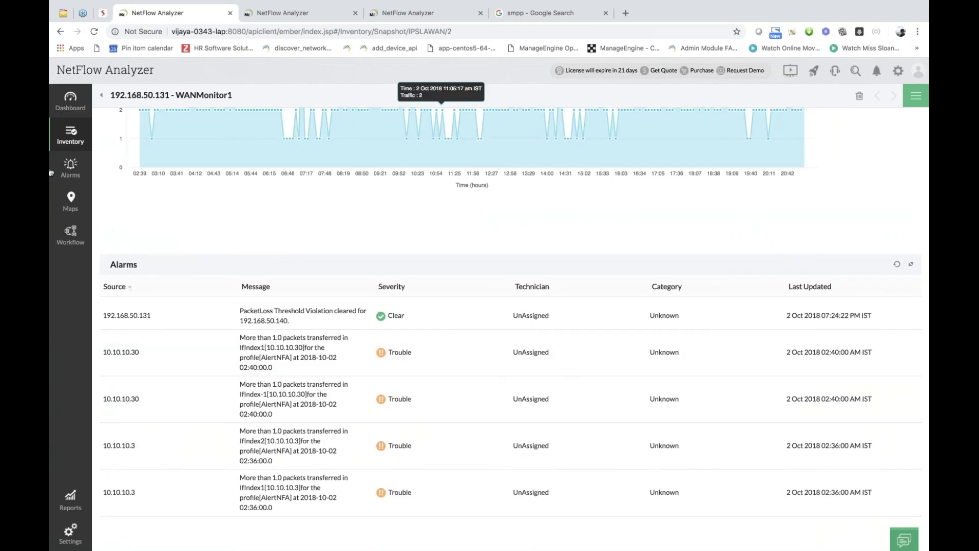
Return to the IPSLA inventory and compare the Video monitor list with the WAN monitor list.
click(70, 135)
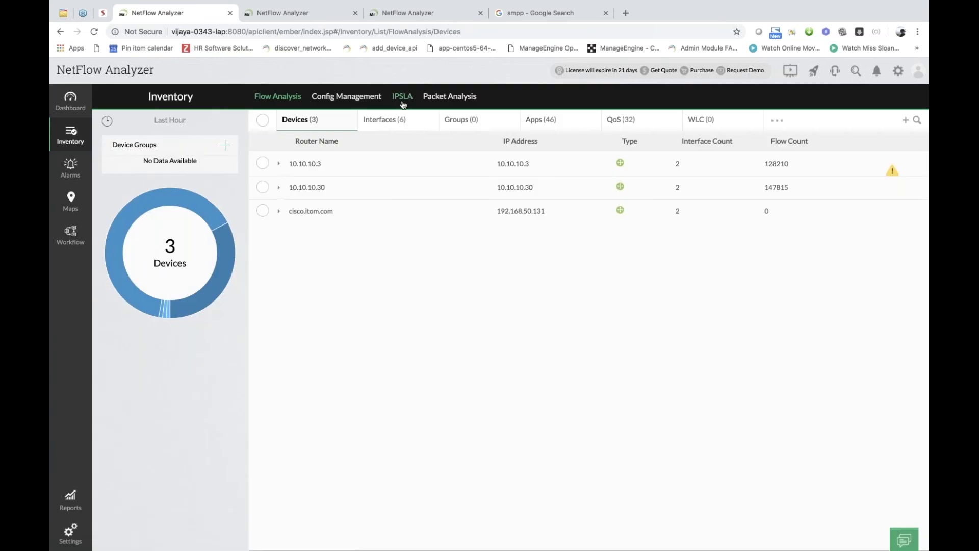
click(402, 98)
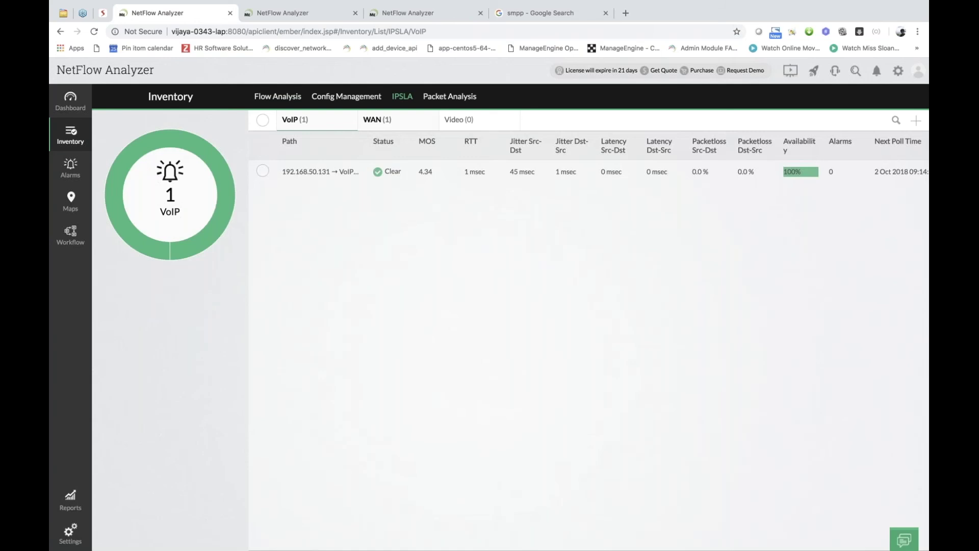
click(475, 121)
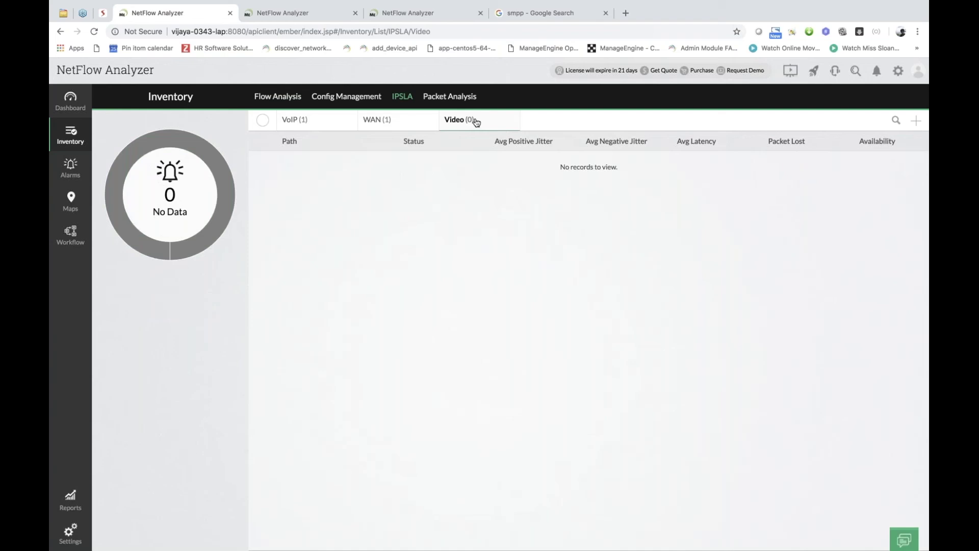
click(402, 118)
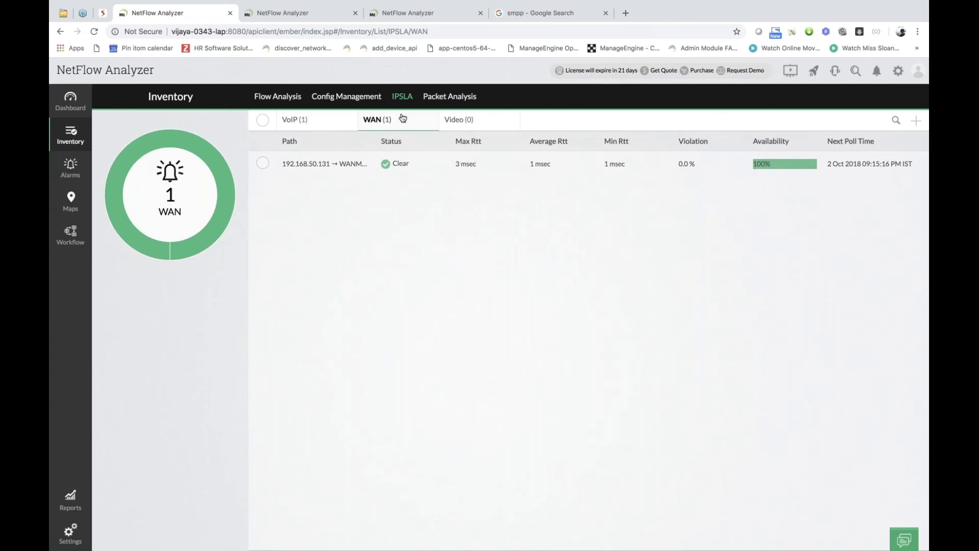
Open the IPSLA monitoring configuration in the admin settings and review the WAN threshold template and WAN test parameters.
click(78, 539)
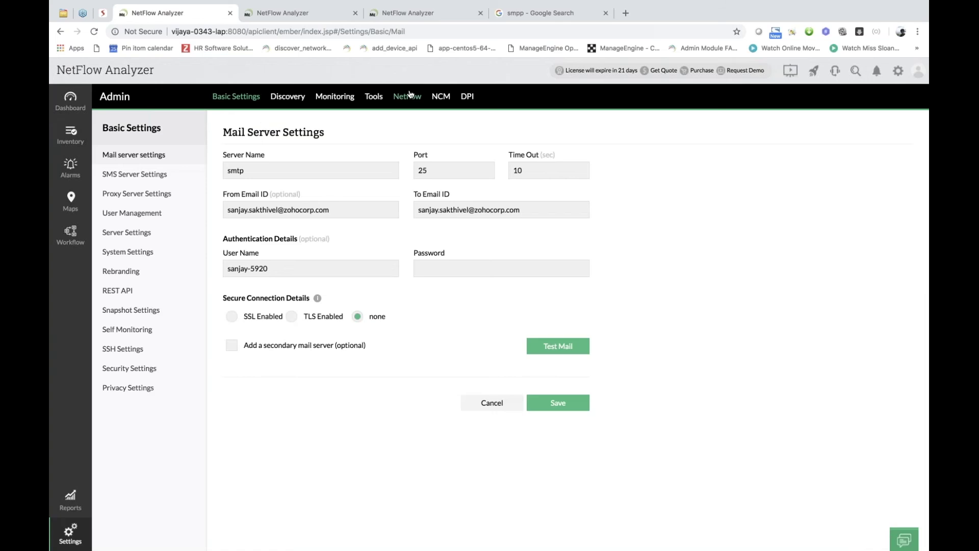
click(409, 95)
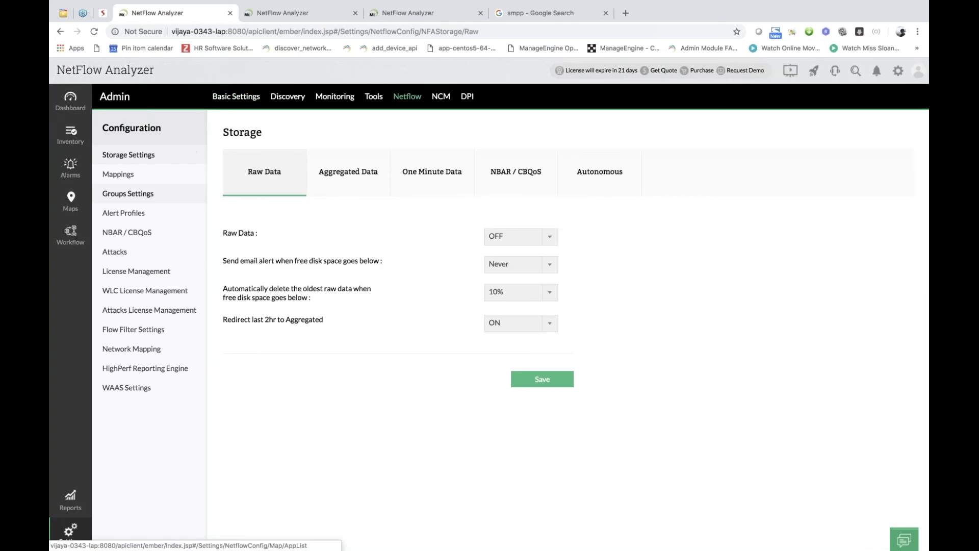
click(334, 96)
click(459, 177)
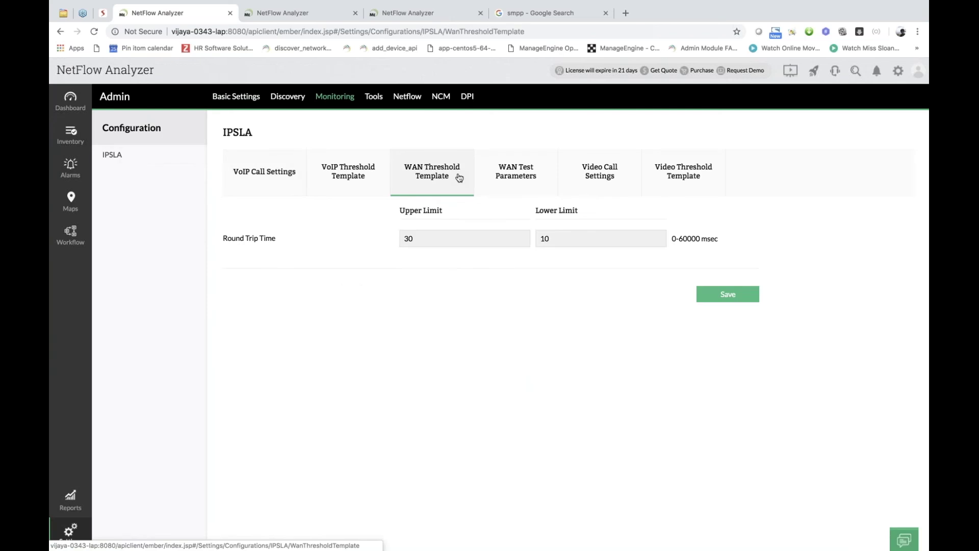
click(519, 162)
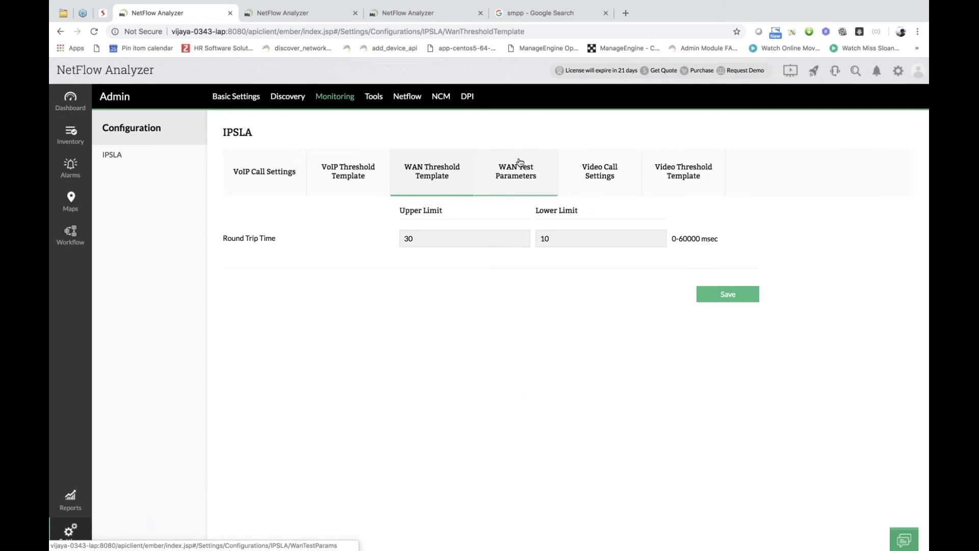
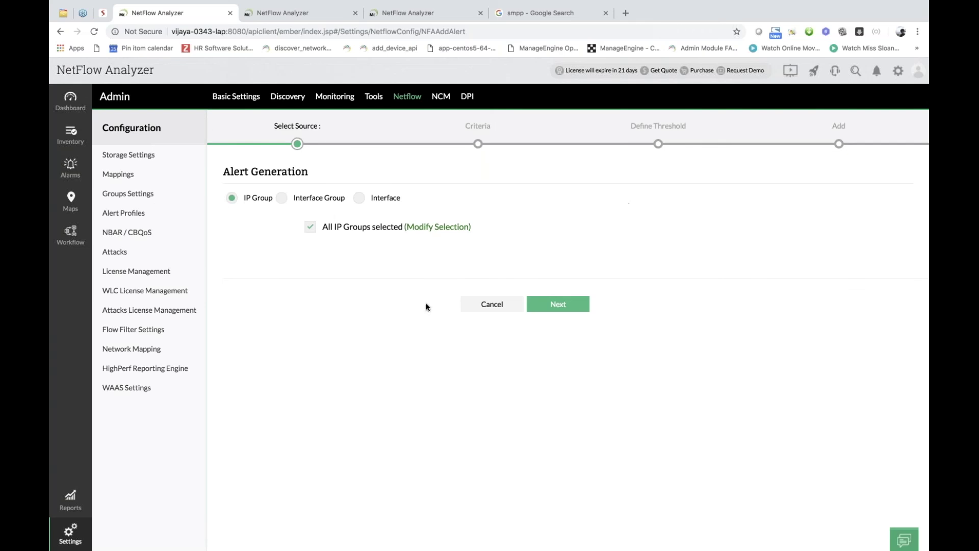
Compare the source types for the new alert profile, choose IP Group with all IP groups selected and continue to the criteria.
click(287, 203)
click(380, 201)
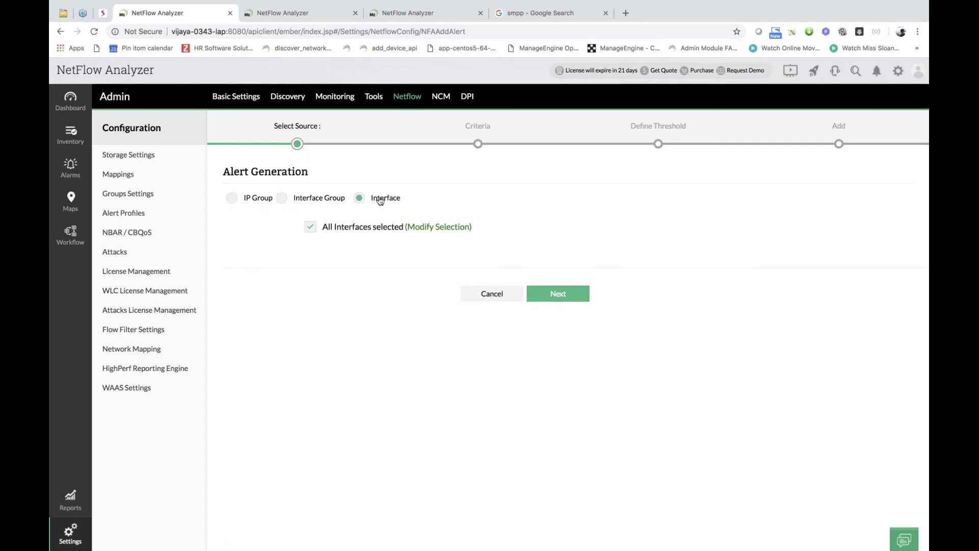
click(256, 202)
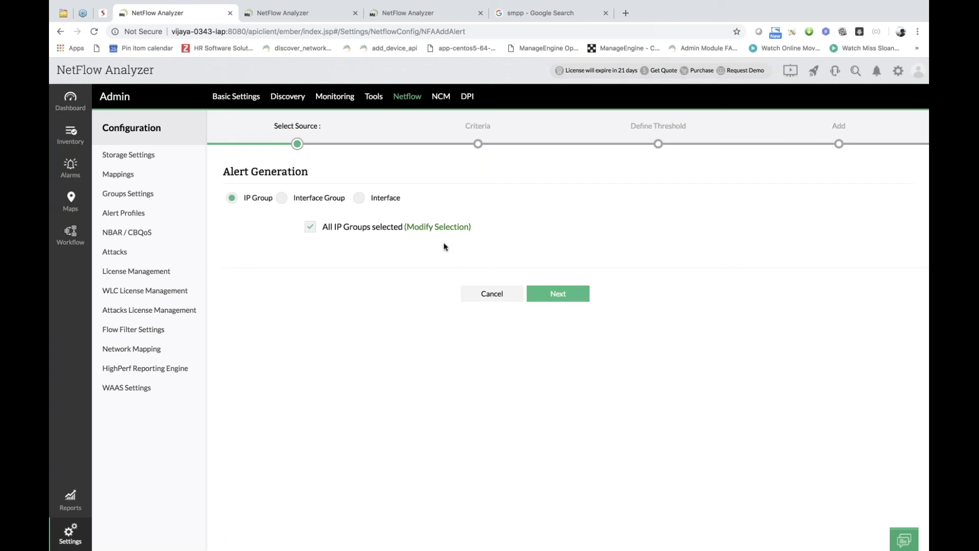
click(438, 229)
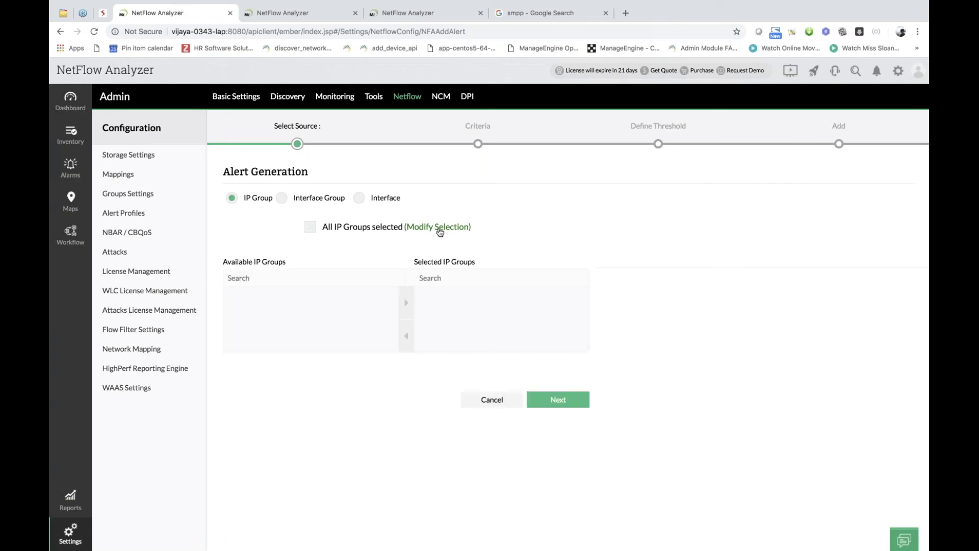
click(296, 200)
click(318, 231)
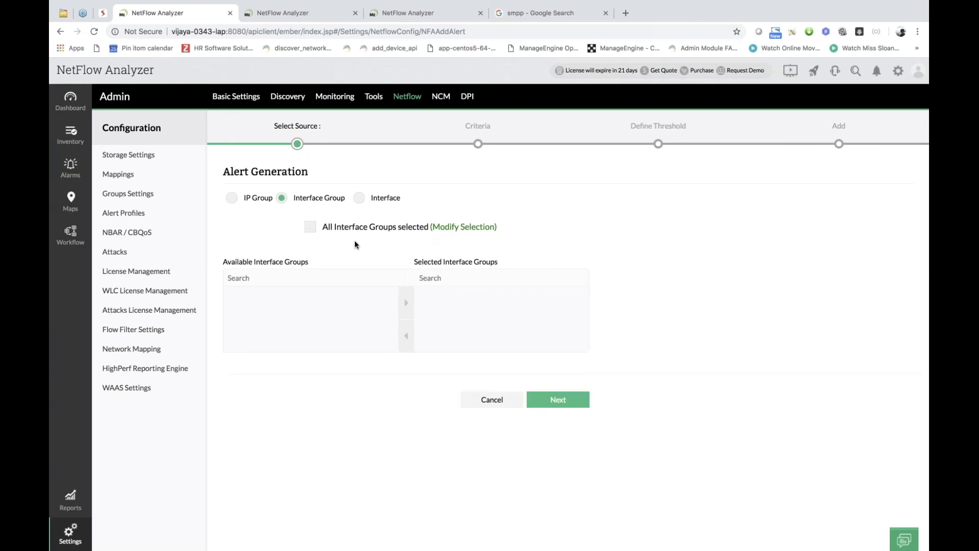
click(237, 198)
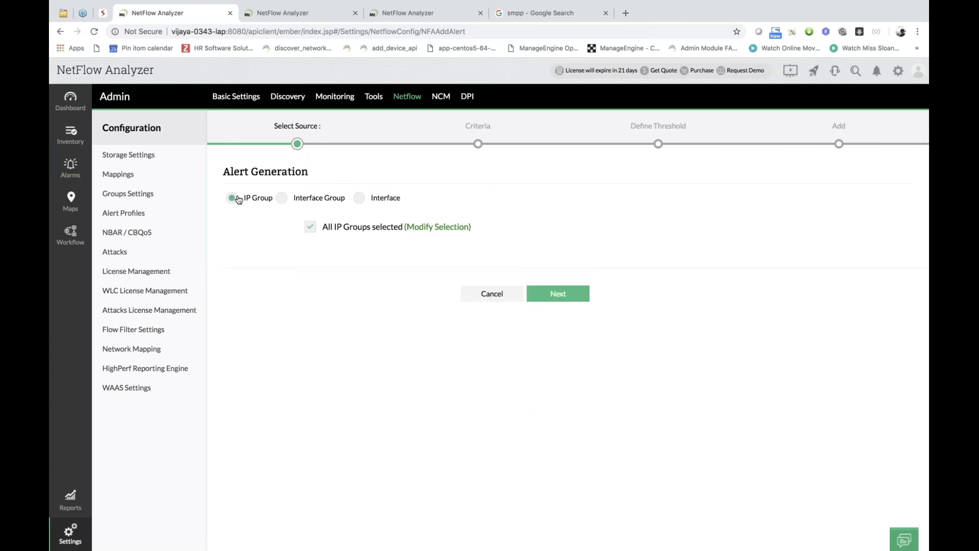
click(570, 296)
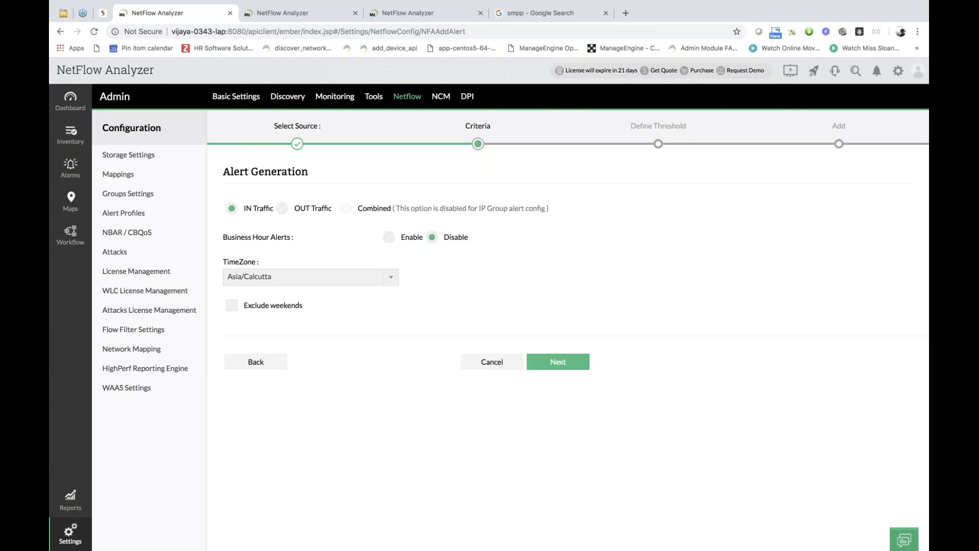
Enable business hour alerts with weekends excluded and continue to the threshold definition.
click(396, 241)
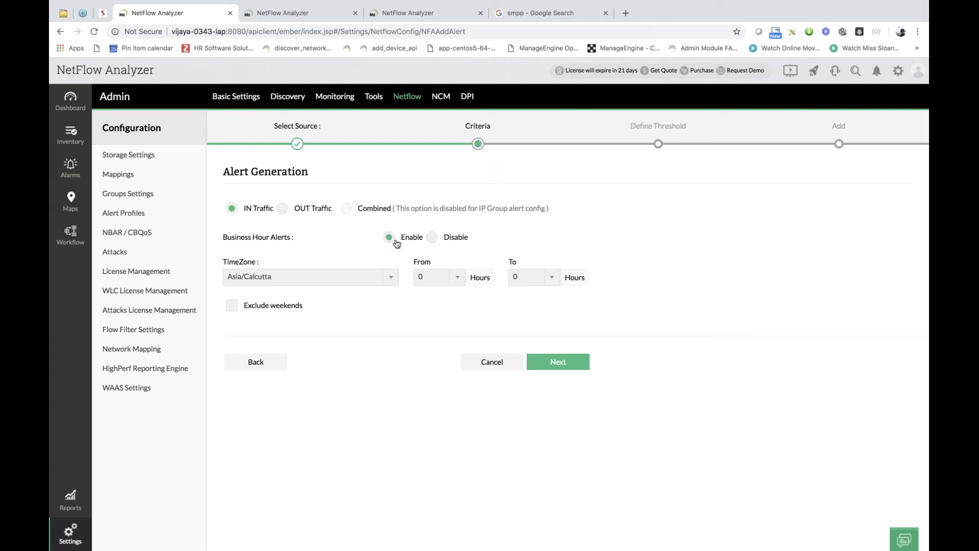
click(383, 277)
click(505, 273)
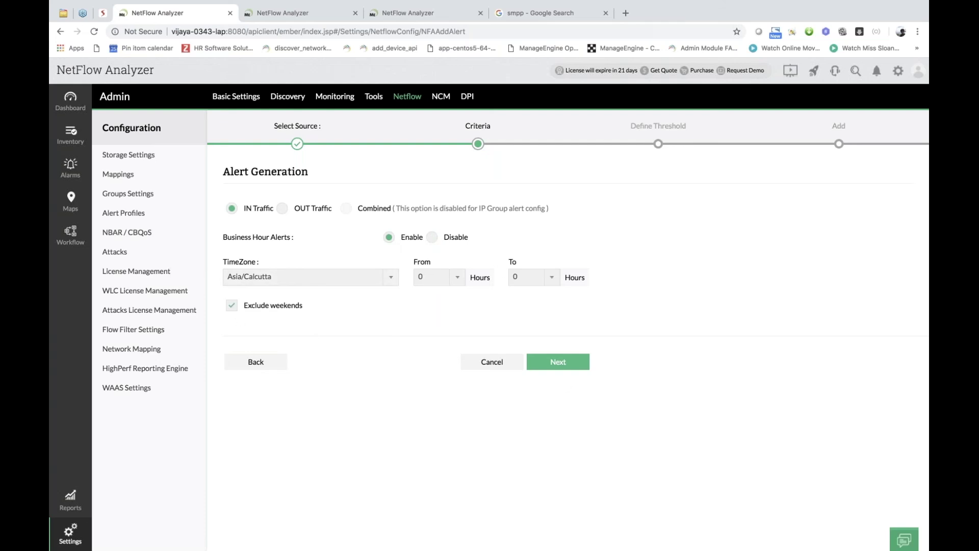
click(549, 364)
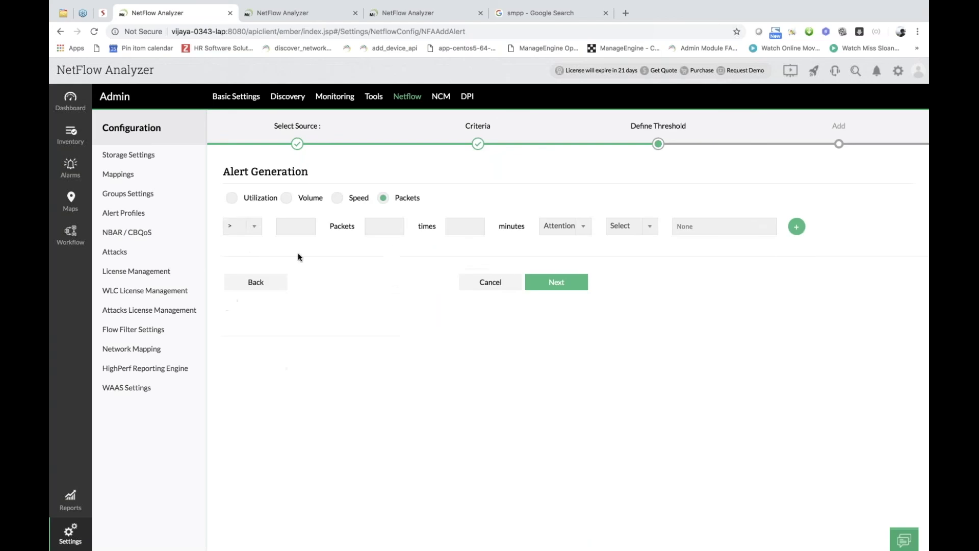
Define a utilization threshold above 80 %, occurring 5 times in 10 minutes, with Critical severity.
click(233, 199)
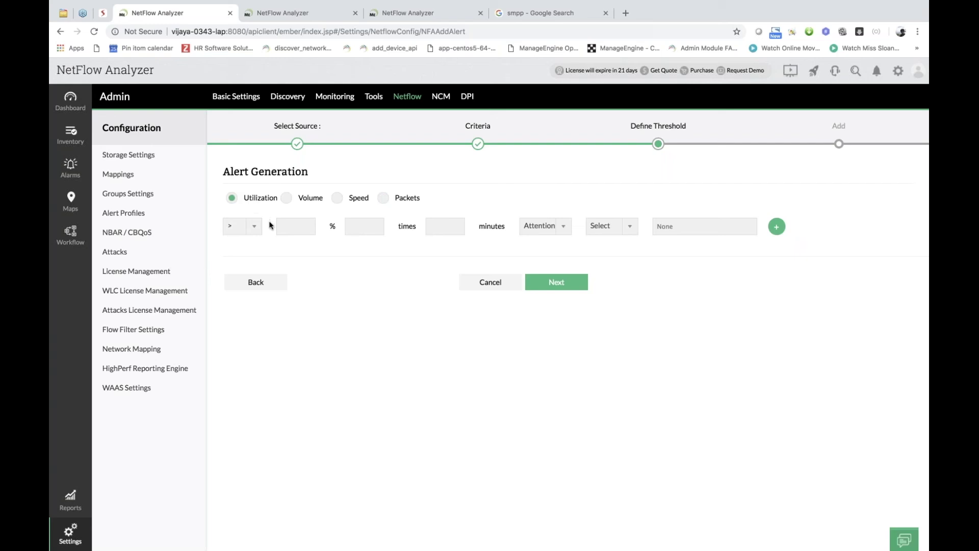
click(296, 230)
text(80)
click(354, 221)
text(5)
text(10)
click(545, 225)
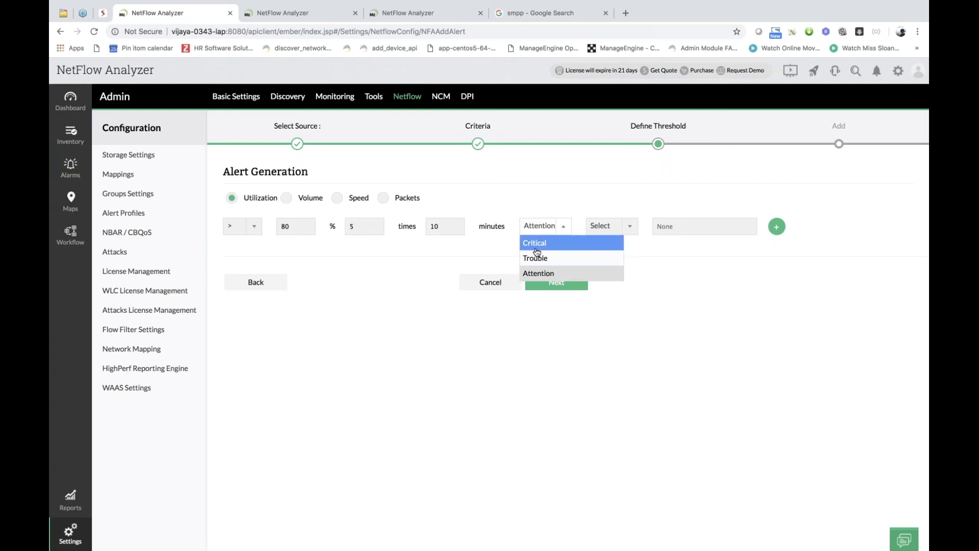
click(536, 243)
click(546, 226)
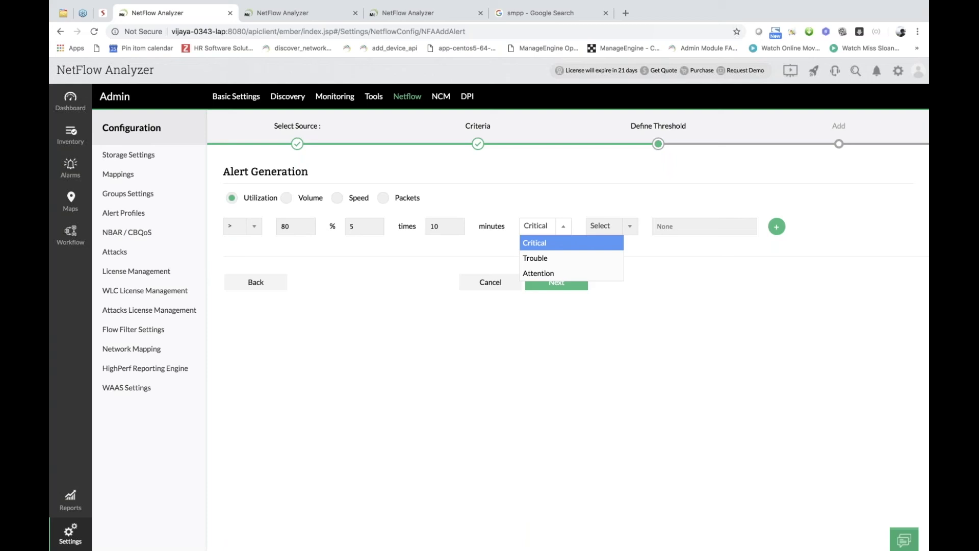
click(545, 244)
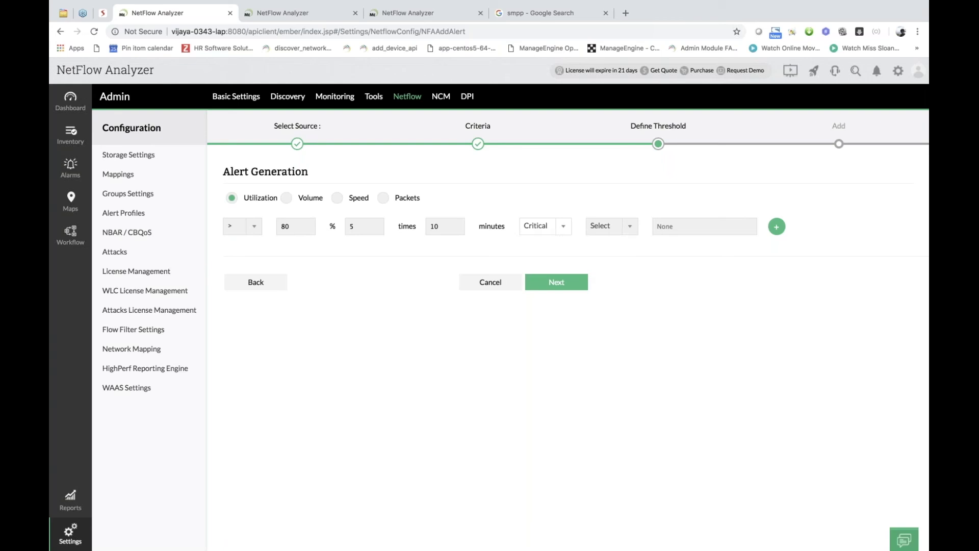
Compare the Email, SMS and SNMP Trap notification options for the threshold and the recipient details each one requires.
click(607, 226)
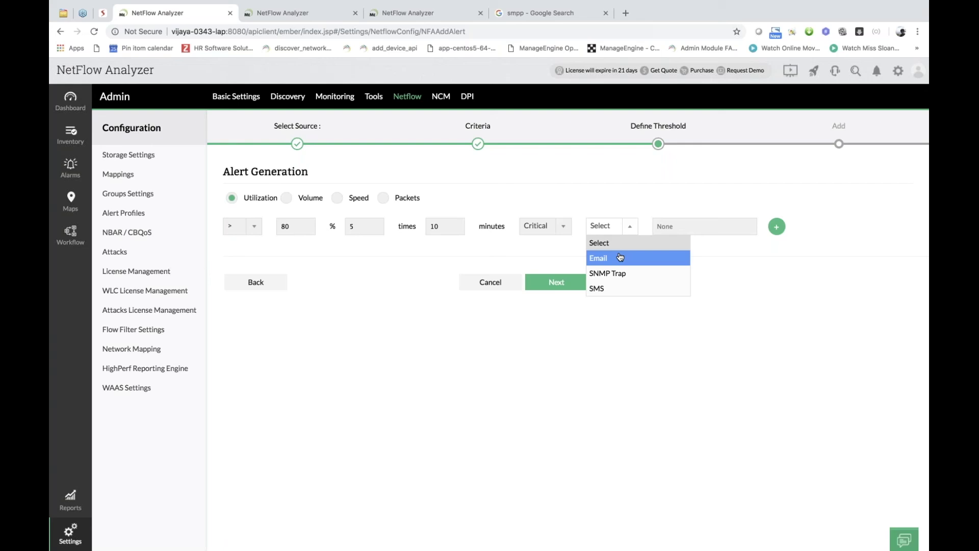
click(620, 256)
click(610, 226)
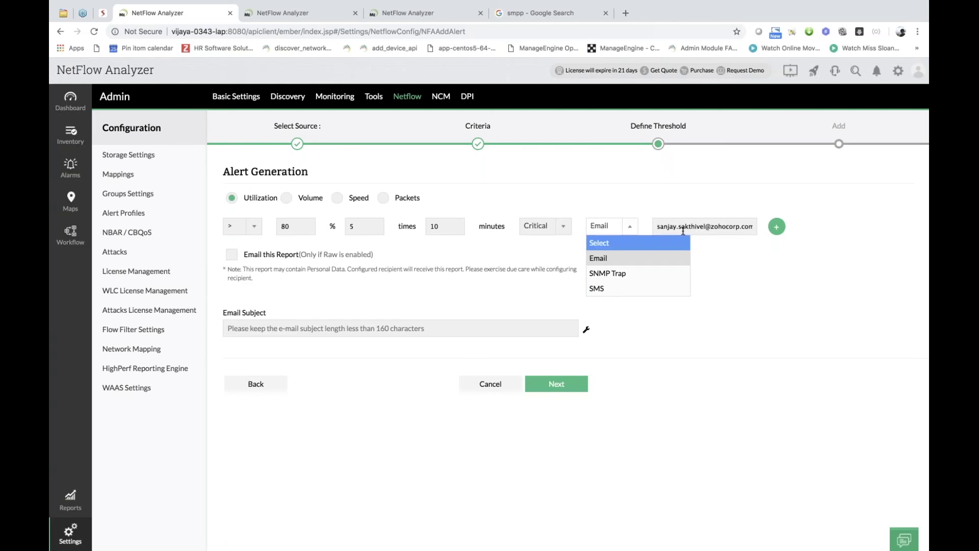
click(683, 231)
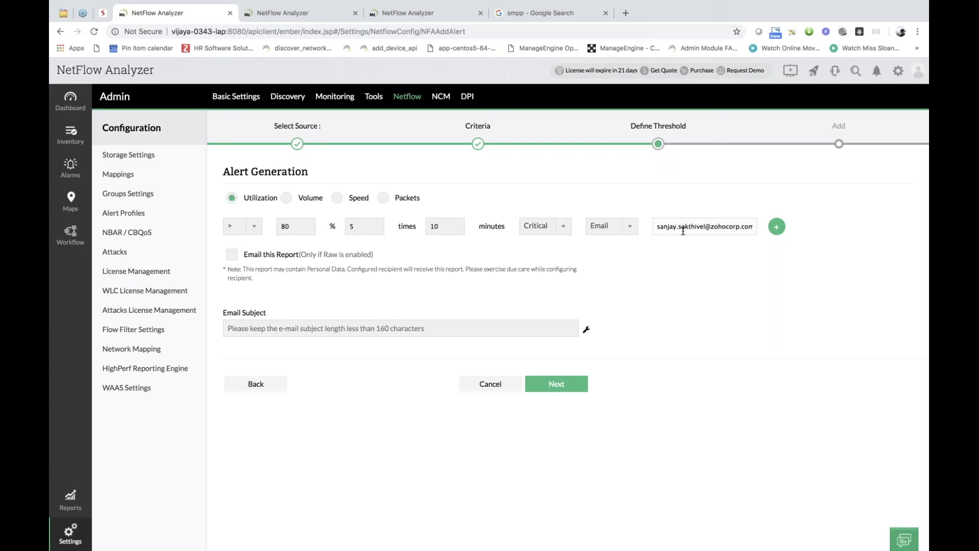
click(635, 227)
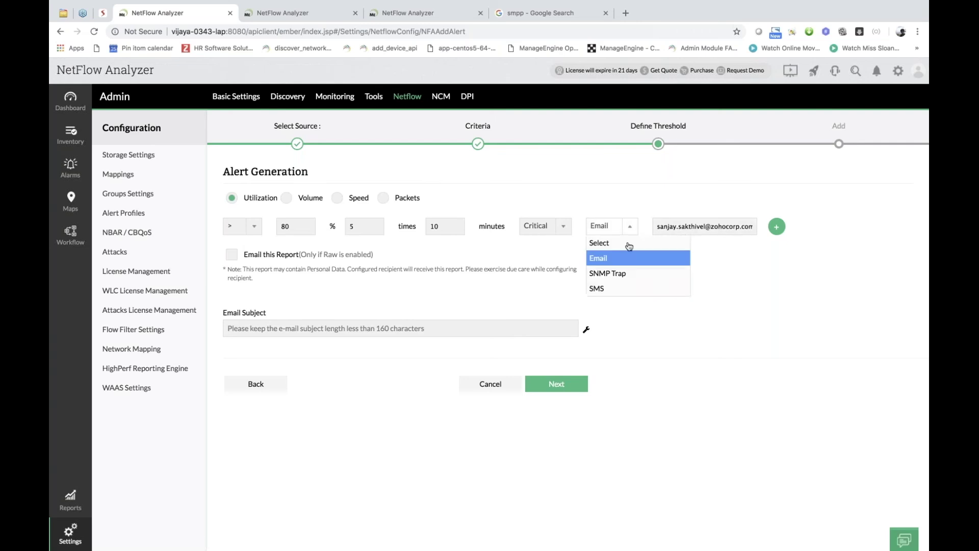
click(613, 286)
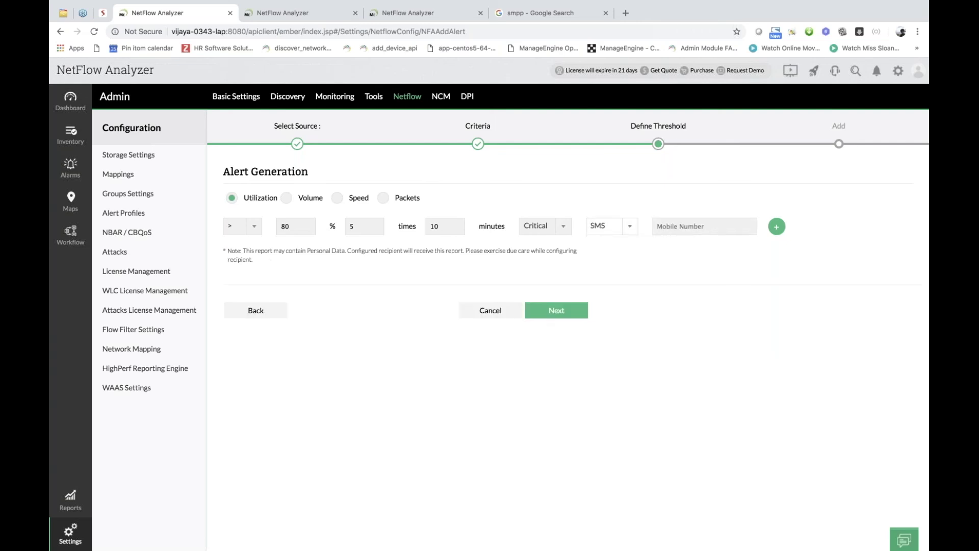
click(630, 226)
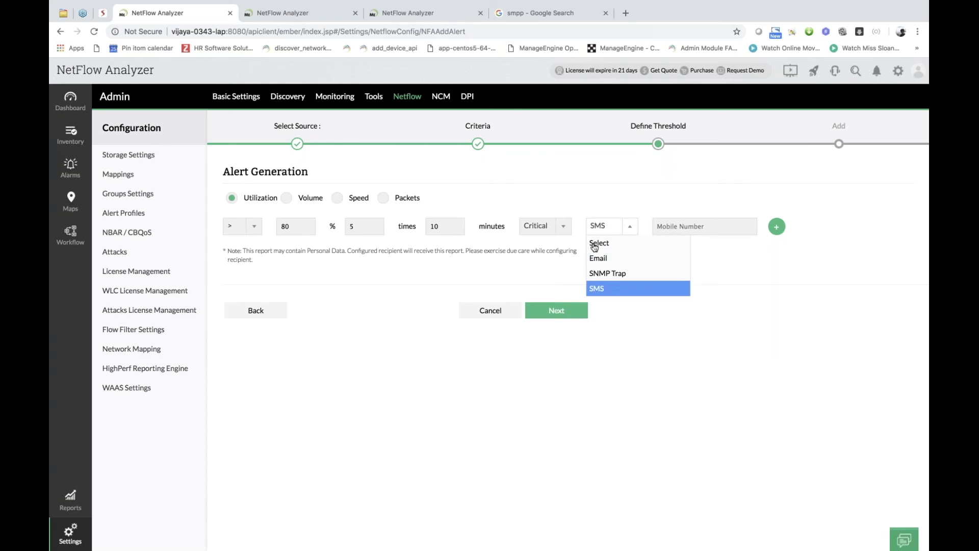
click(603, 275)
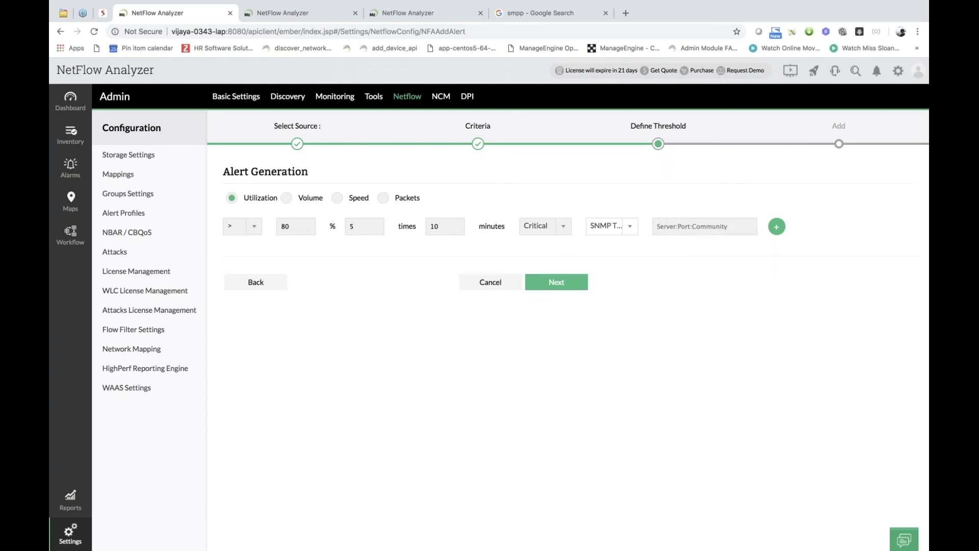
click(657, 225)
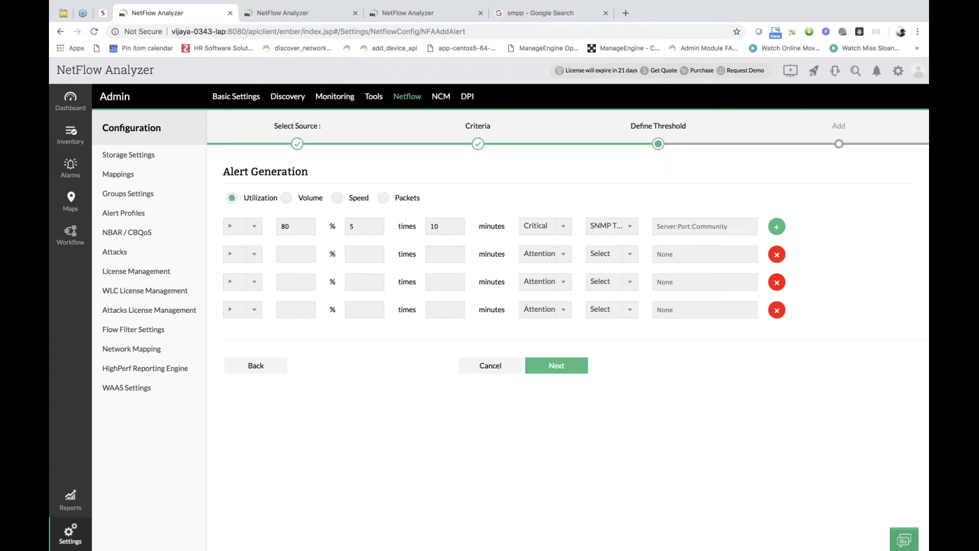
Review the mail server settings and the AppSMS, SMS Gateway and SMPP options of the SMS server settings.
click(71, 536)
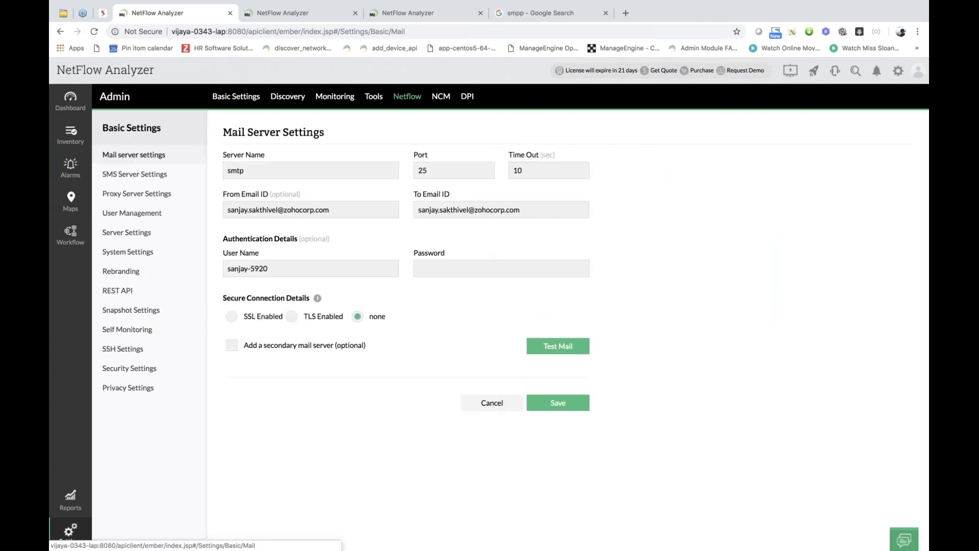
click(277, 167)
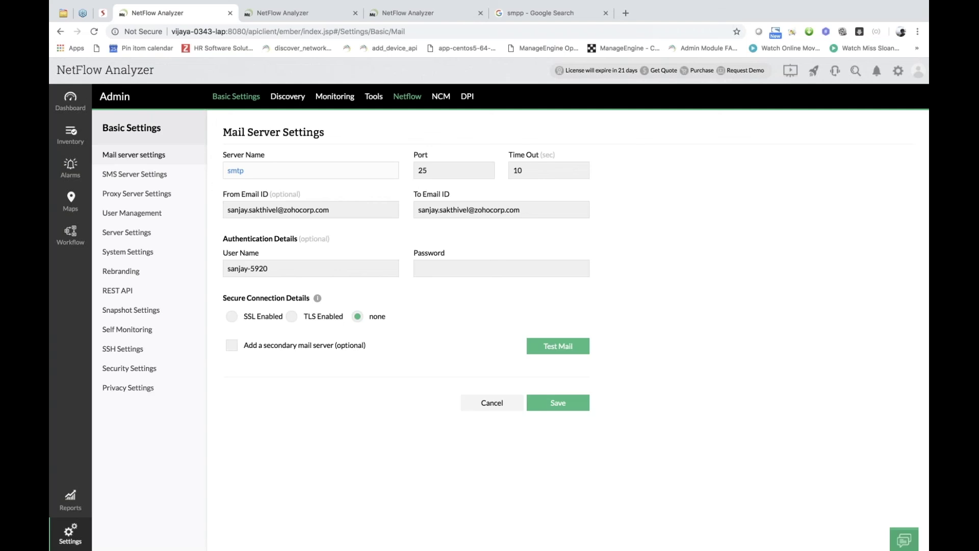
click(134, 174)
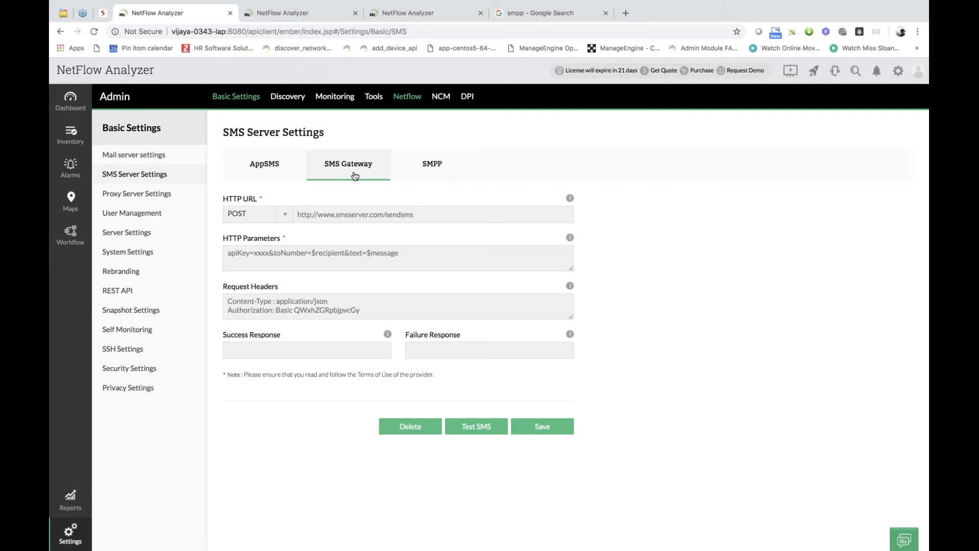
click(285, 167)
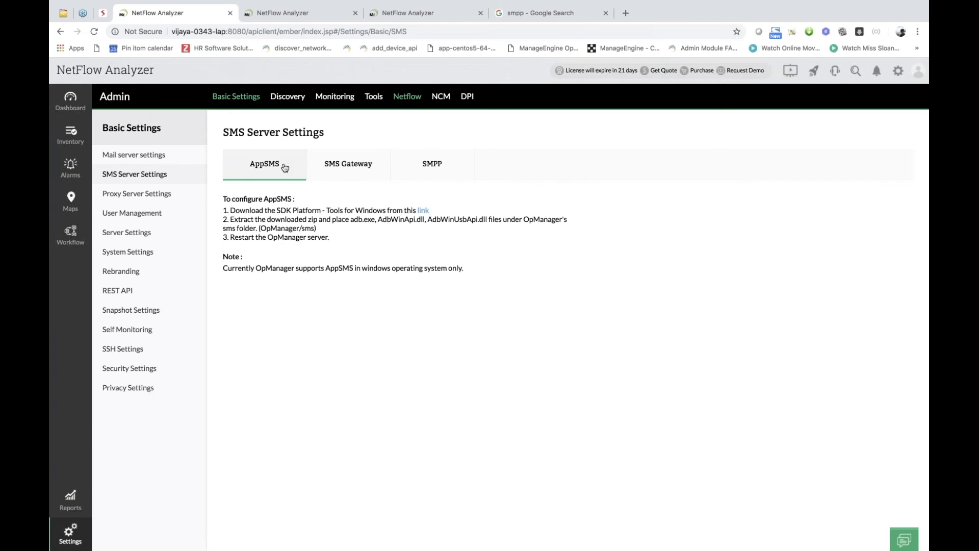
click(452, 174)
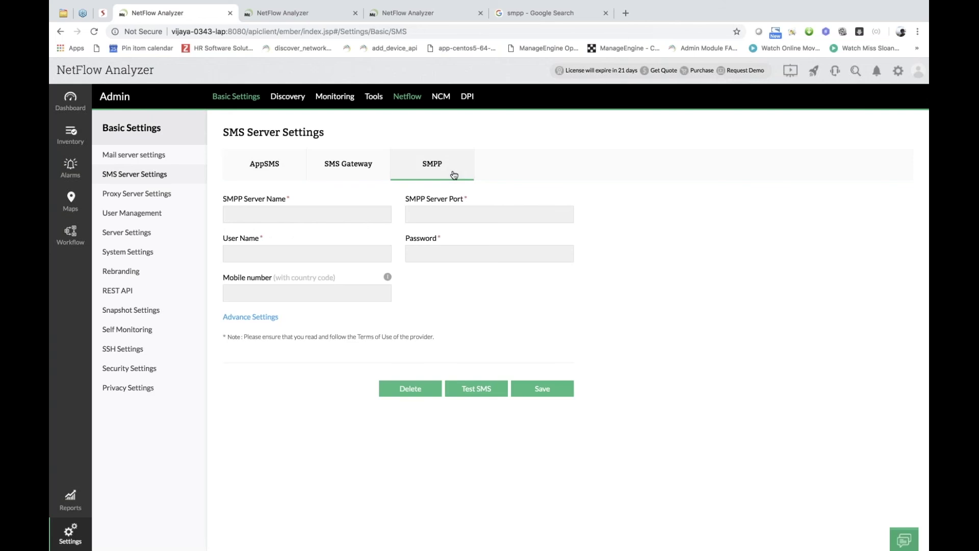
click(352, 215)
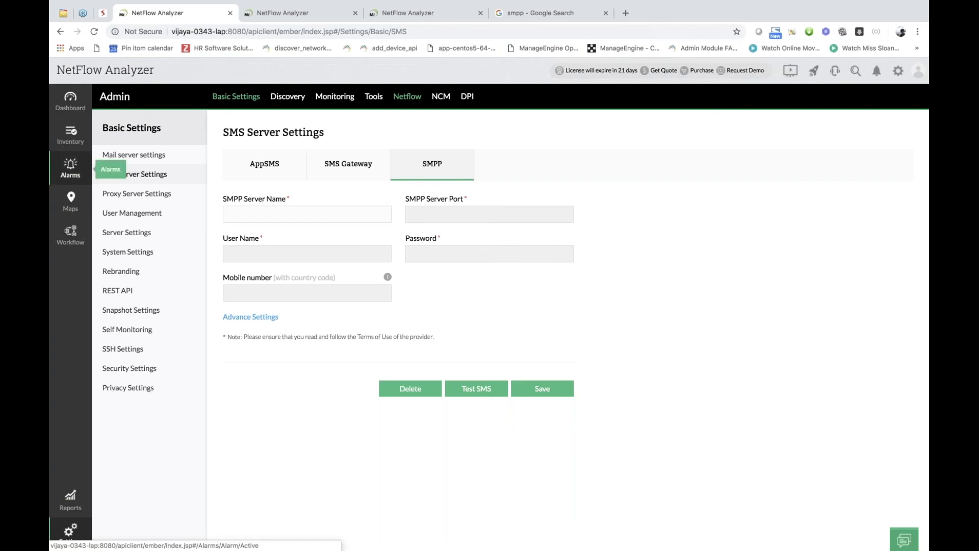
View the active alarms on both NetFlow Analyzer servers, briefly filtering the second server's list to Critical alarms.
click(71, 166)
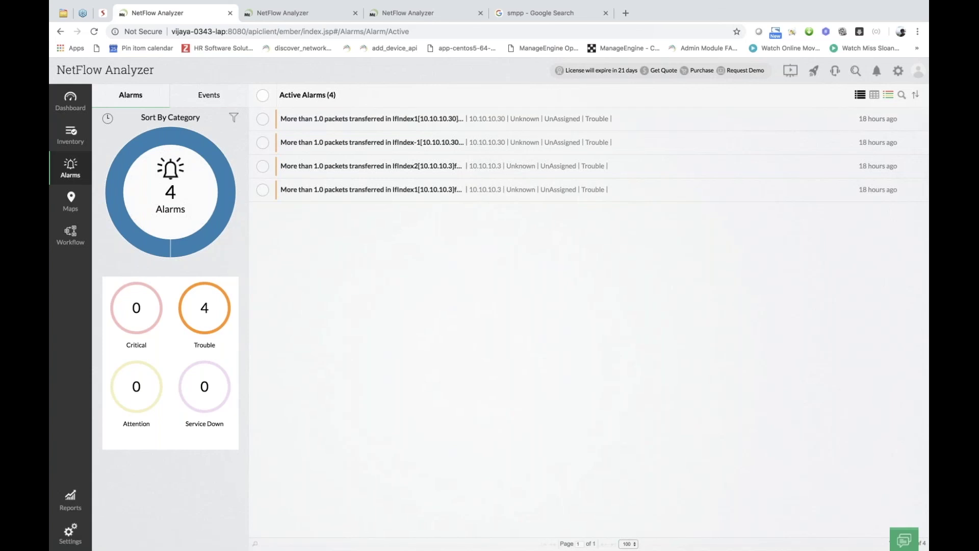
click(277, 13)
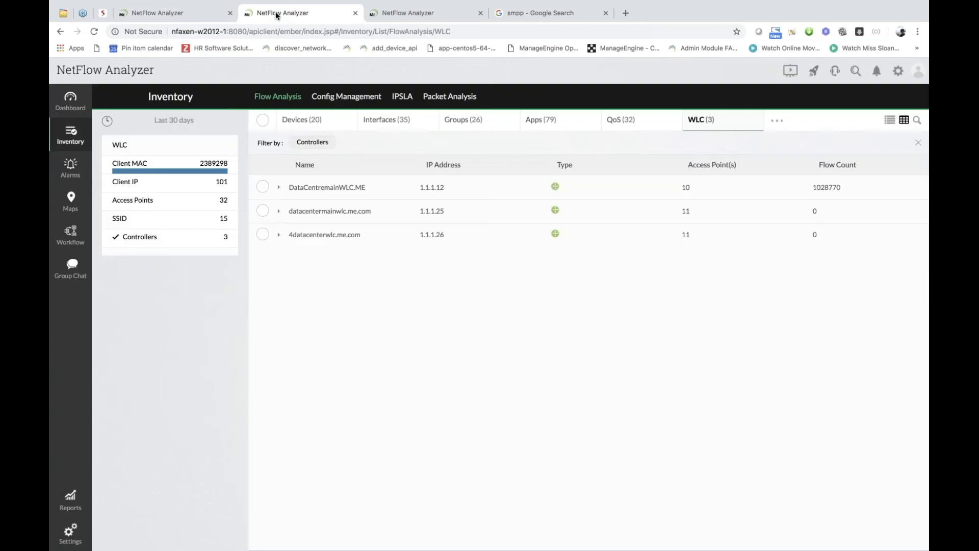
click(82, 176)
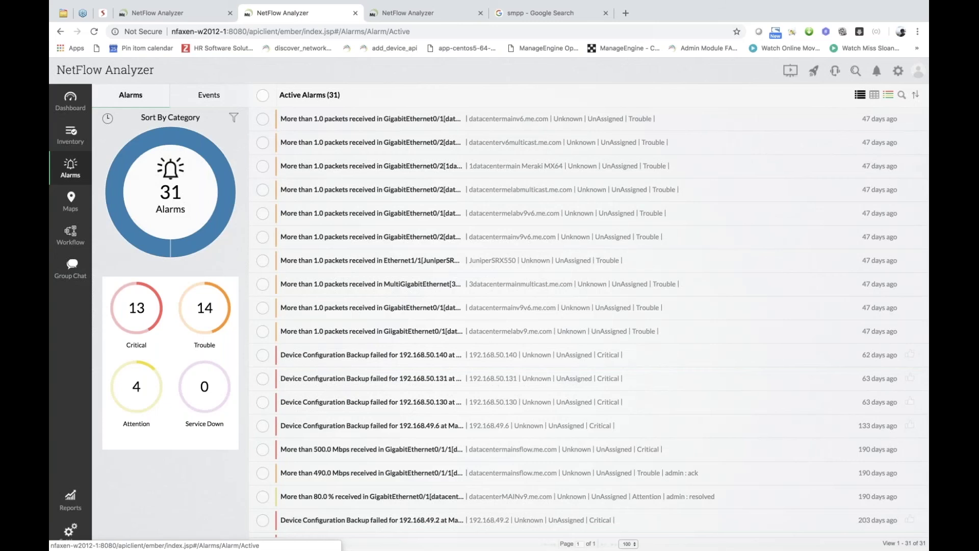
click(143, 313)
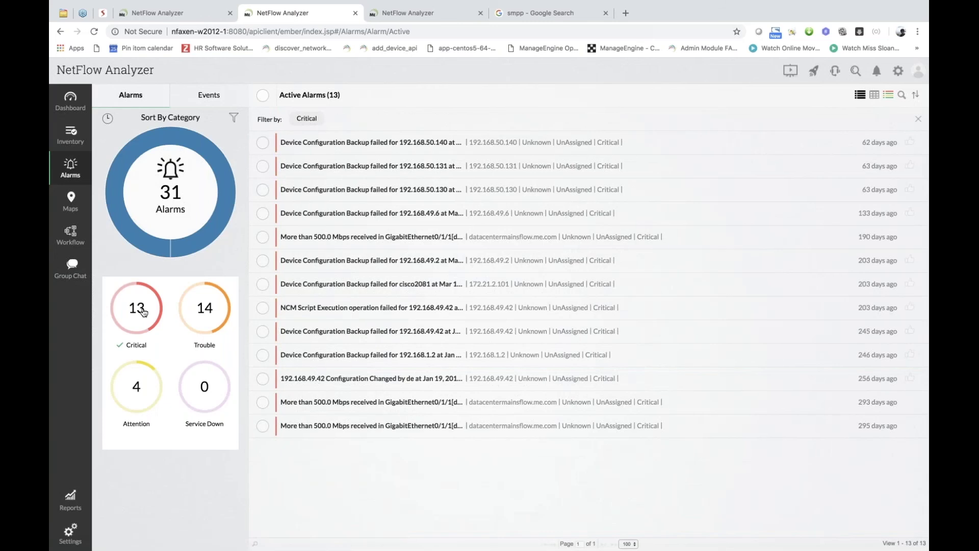
click(143, 313)
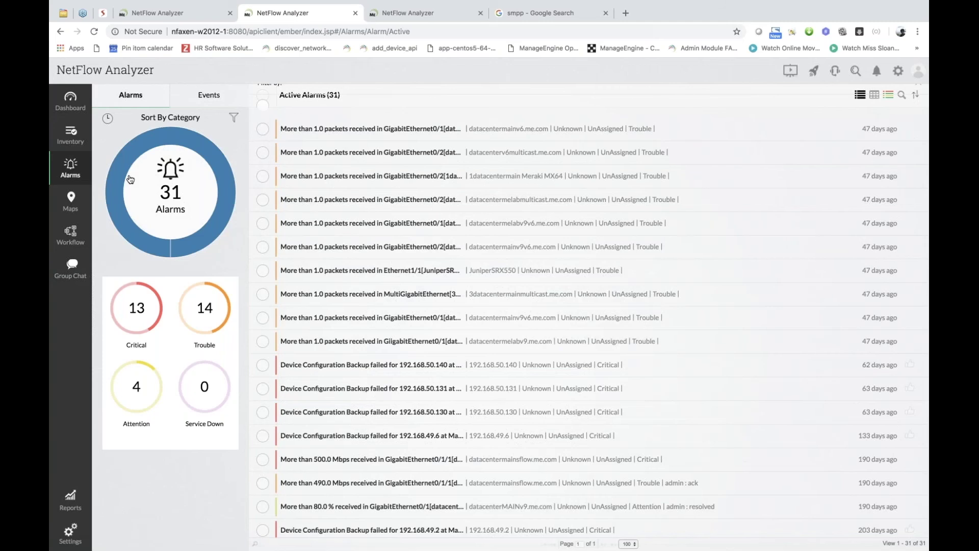
Review the time ranges and the alarm type and sorting filters available for the alarms list.
click(108, 118)
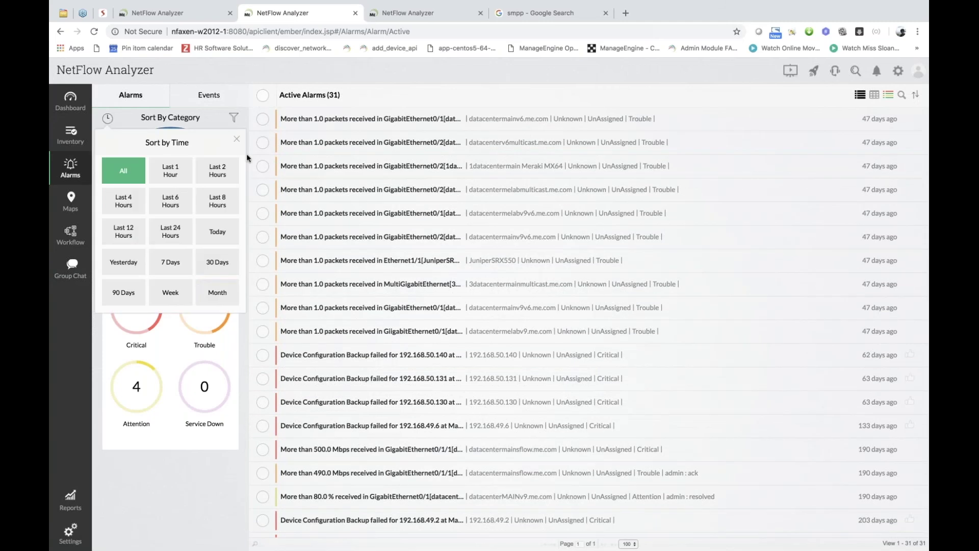
click(237, 138)
click(234, 117)
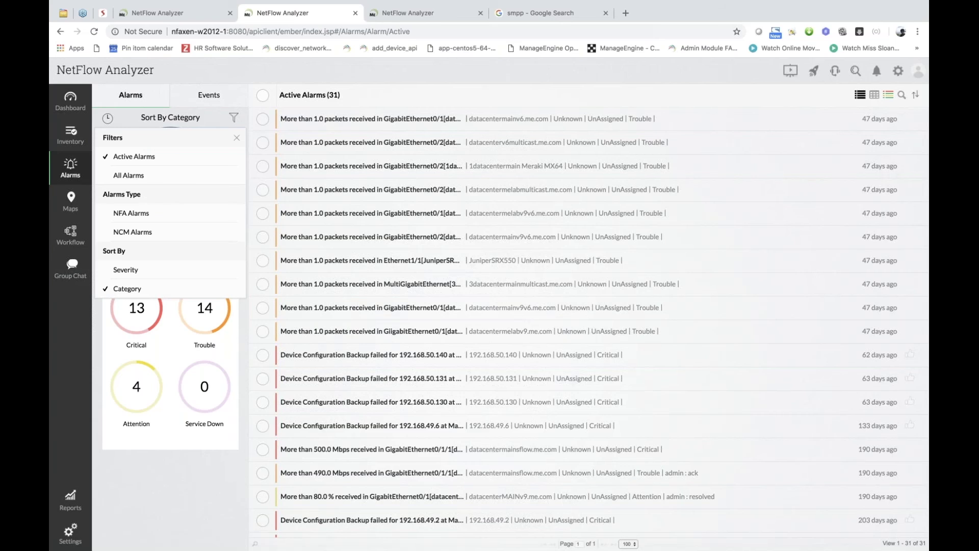
click(235, 140)
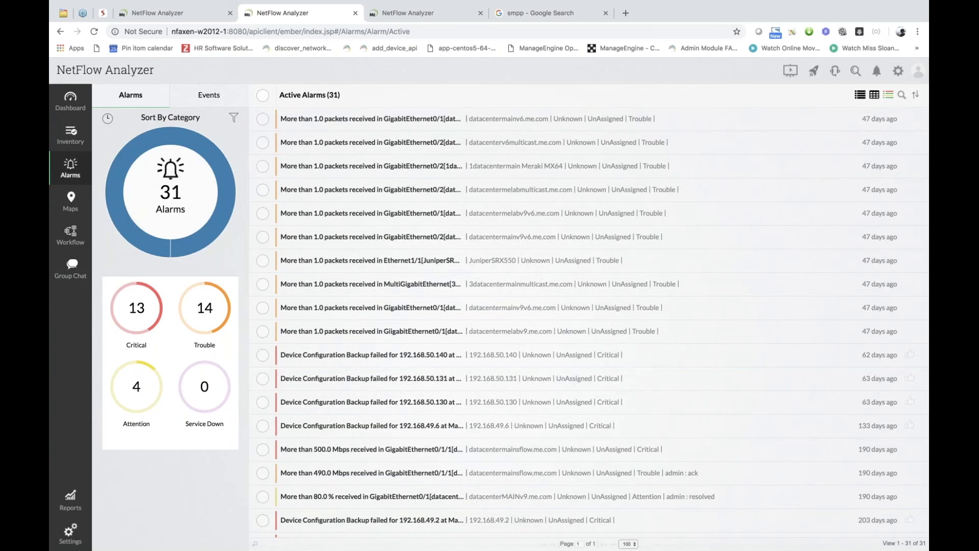
Show the alarms as a table and open the first alarm from datacentermainv6.me.com to examine its events.
click(874, 94)
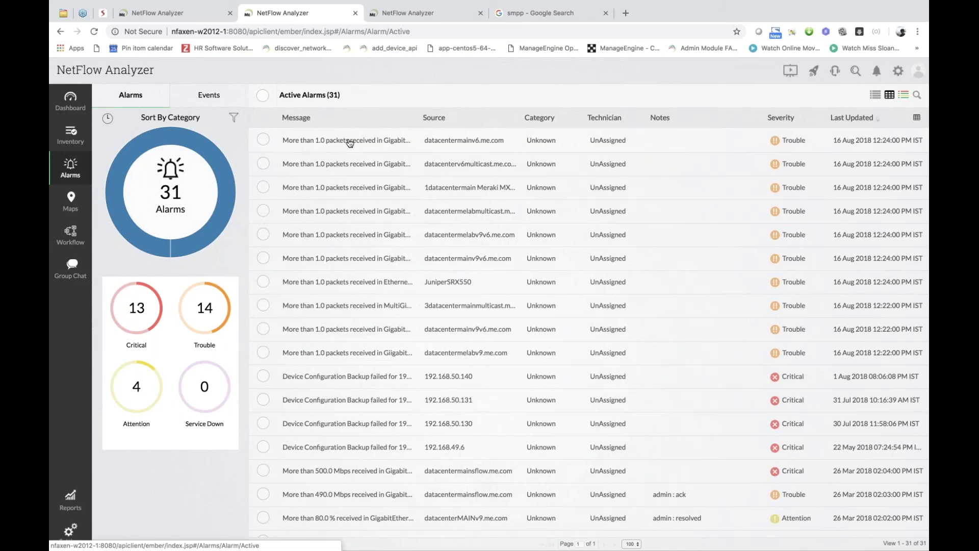
click(350, 142)
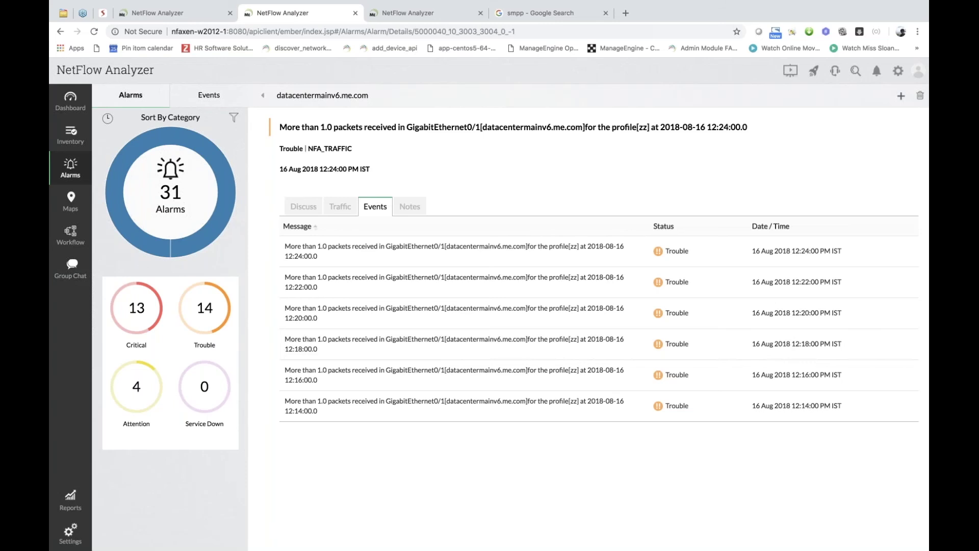
Open the NetFlow alert profiles in the admin settings and bring up the preconfigured Link Down profile for editing.
mouse_move(327, 0)
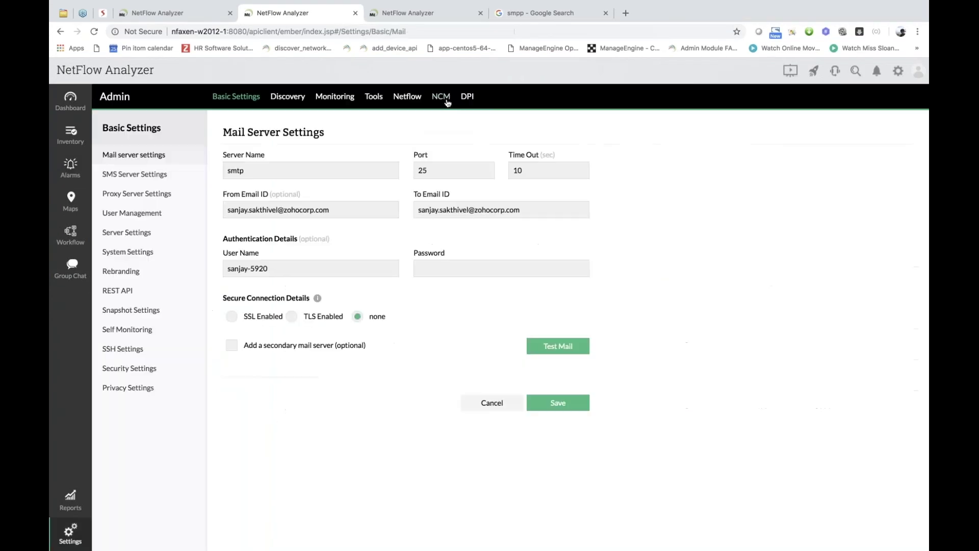
click(407, 96)
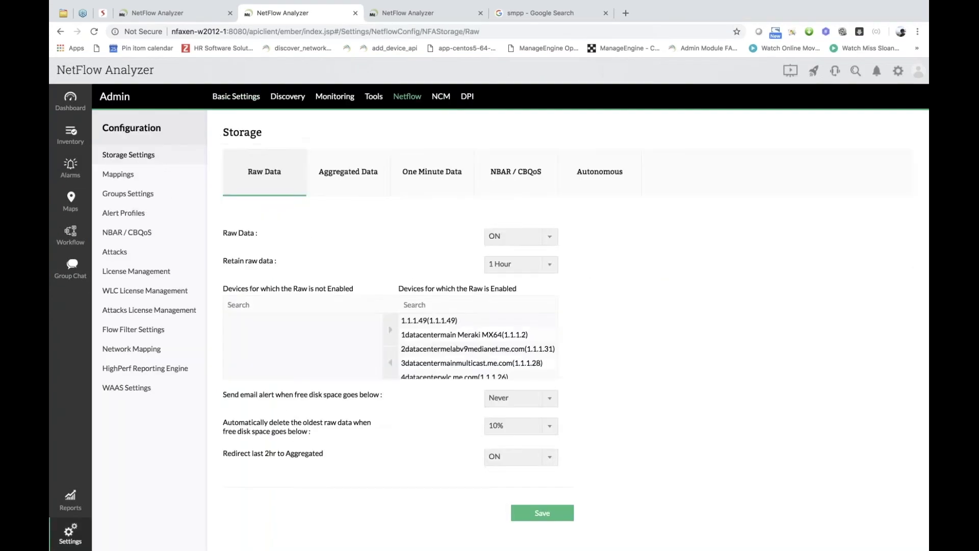
click(143, 214)
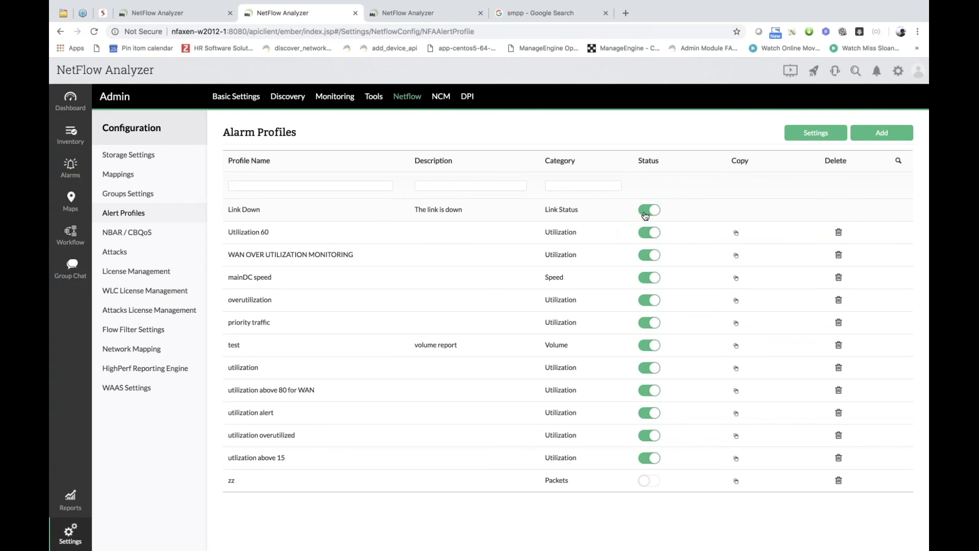
click(274, 214)
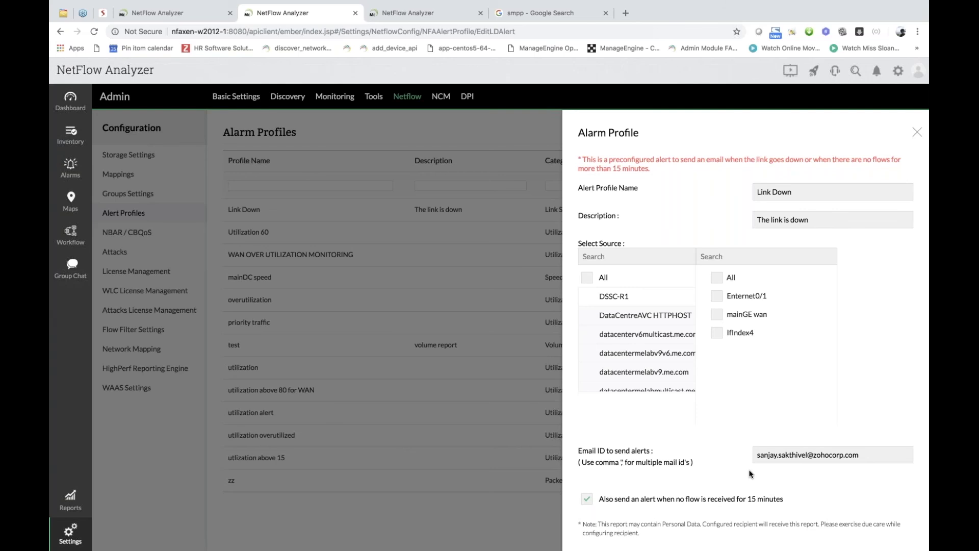
Turn off the Link Down profile's alert for no flow in 15 minutes and list the interfaces of DataCentreAVC HTTPHOST.
scroll(750, 474, down, 3)
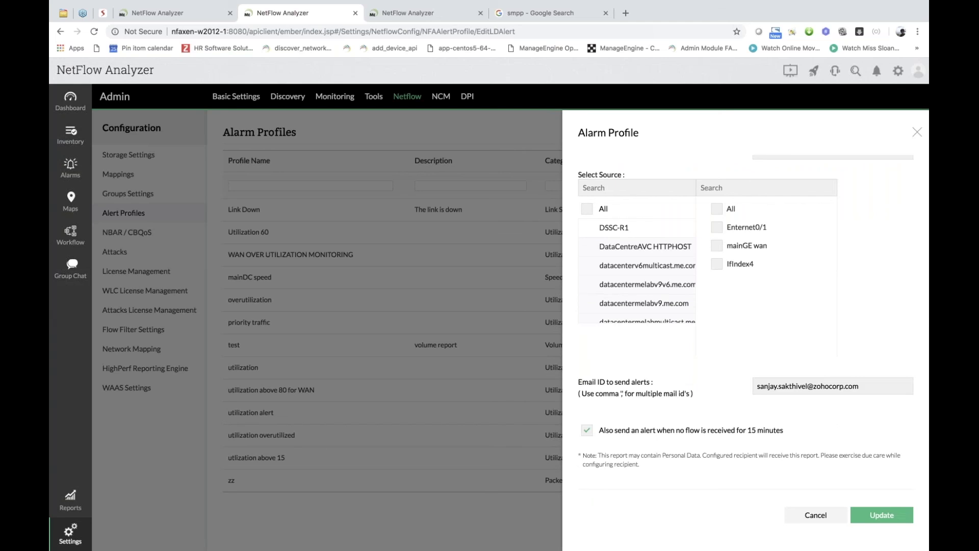
click(587, 429)
scroll(748, 285, up, 2)
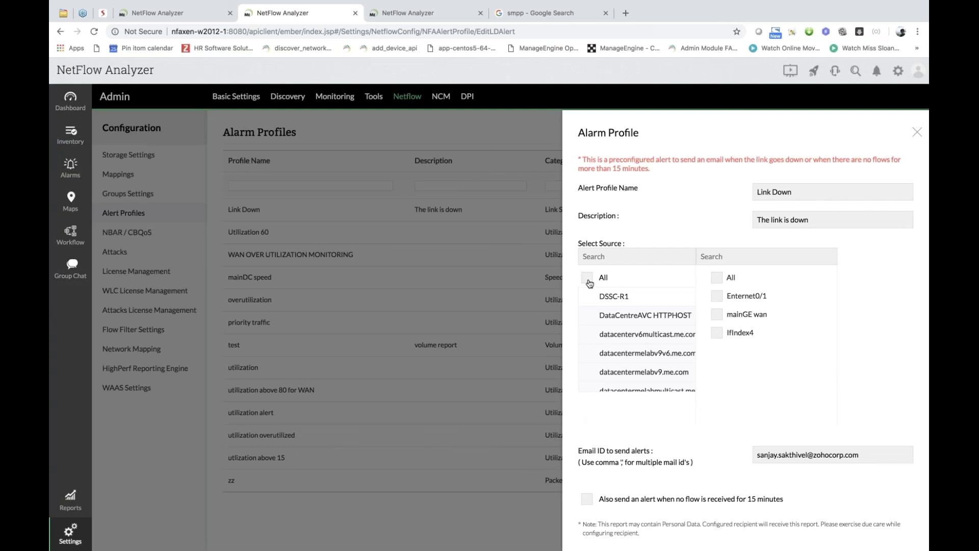
click(653, 316)
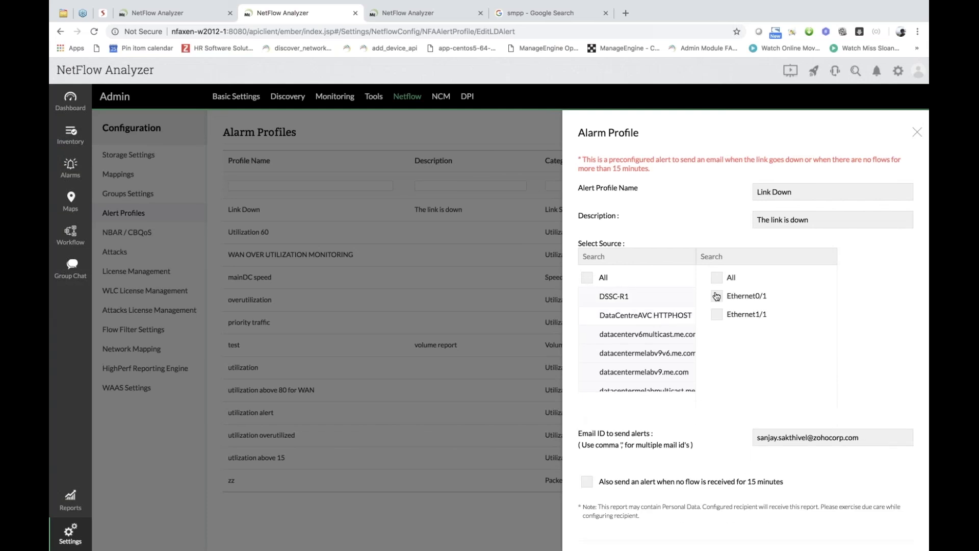
scroll(716, 296, down, 2)
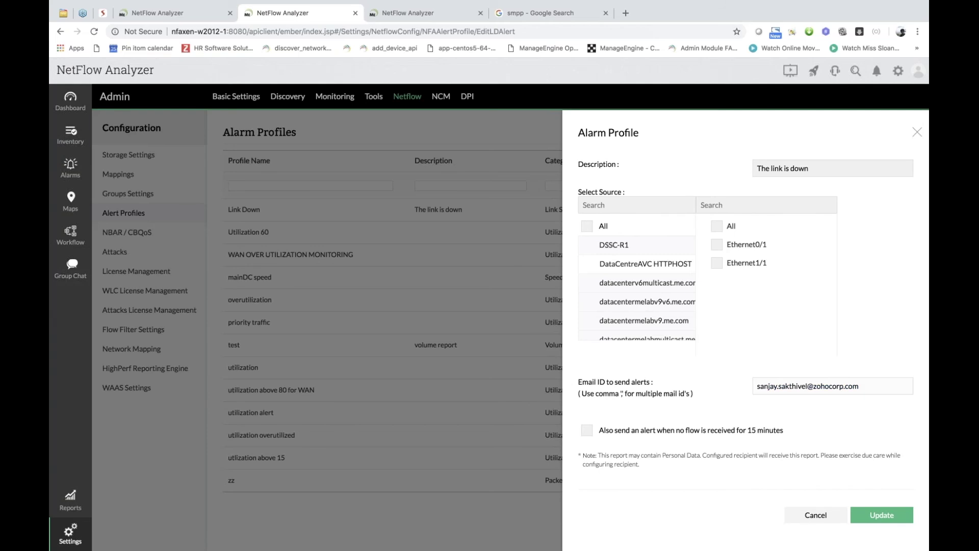
key(Escape)
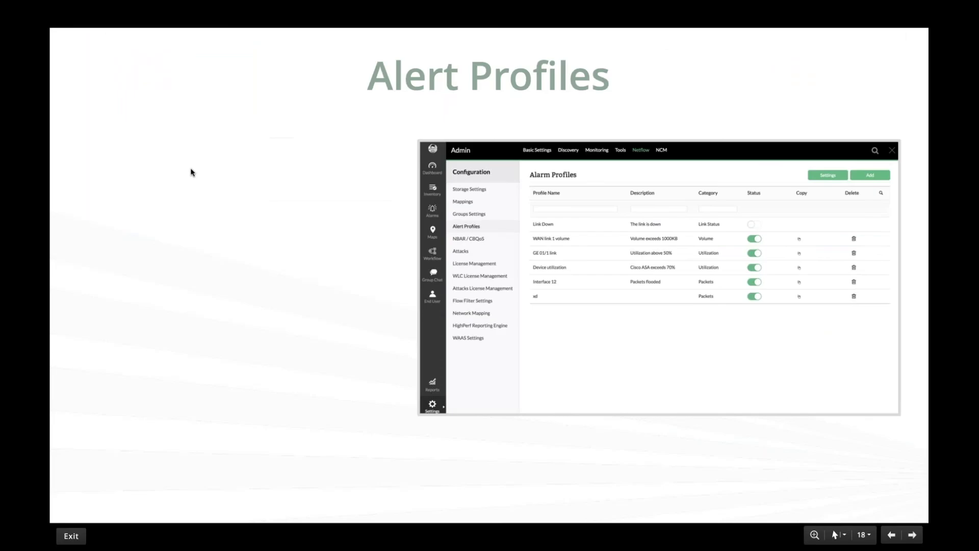
key(Left)
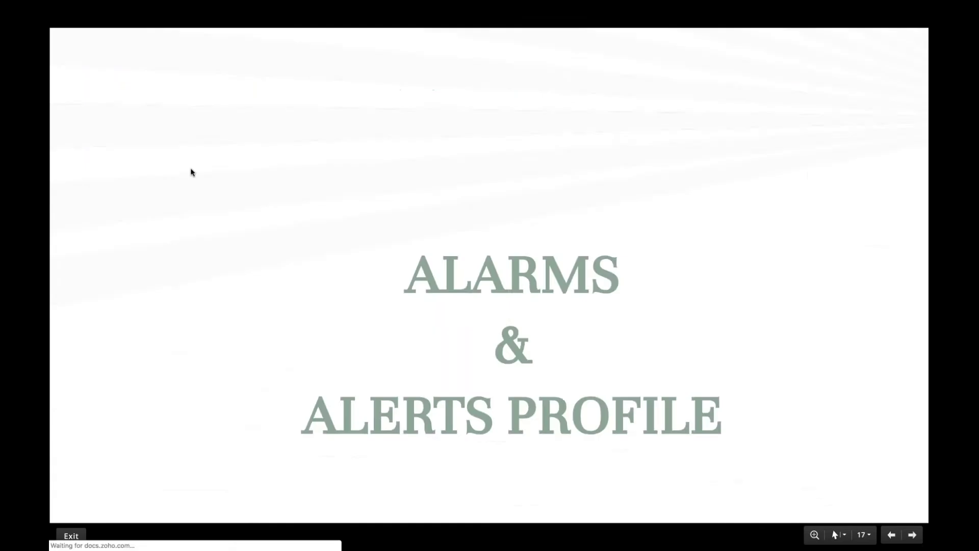
key(Right)
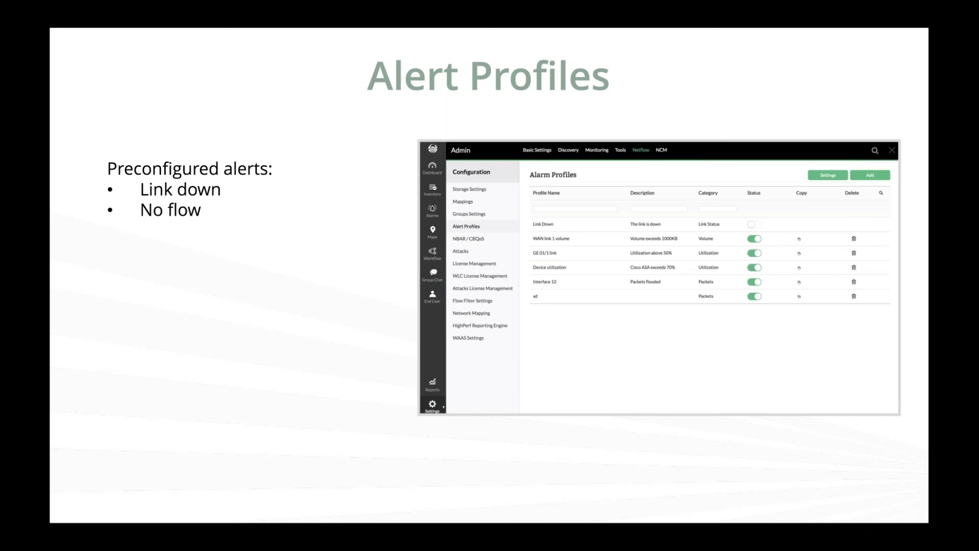
key(Right)
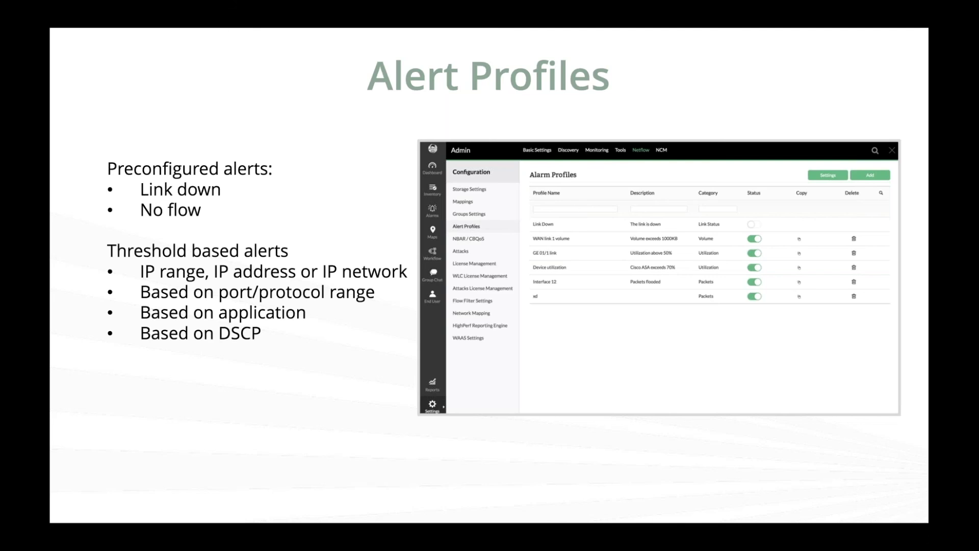
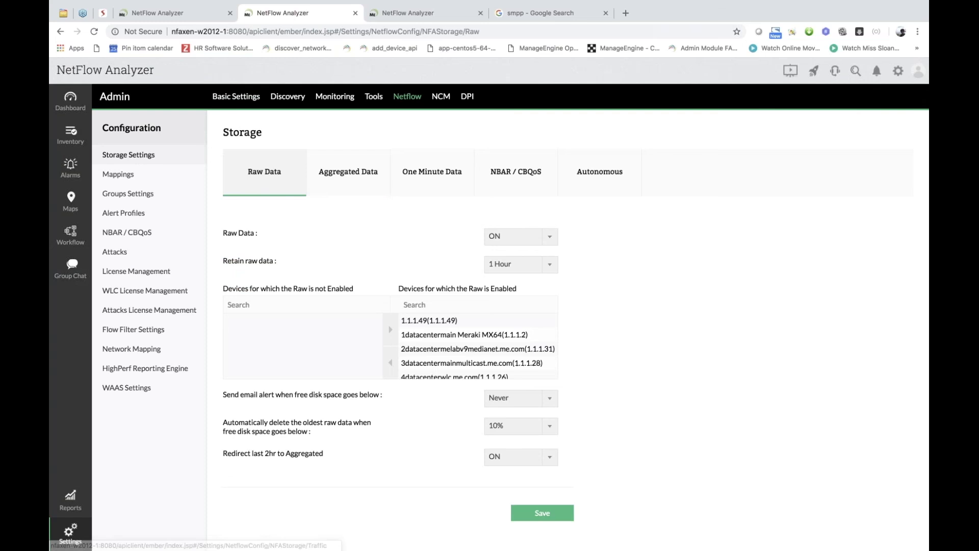
Switch raw data storage to OFF and back to ON.
click(520, 236)
click(510, 268)
click(520, 236)
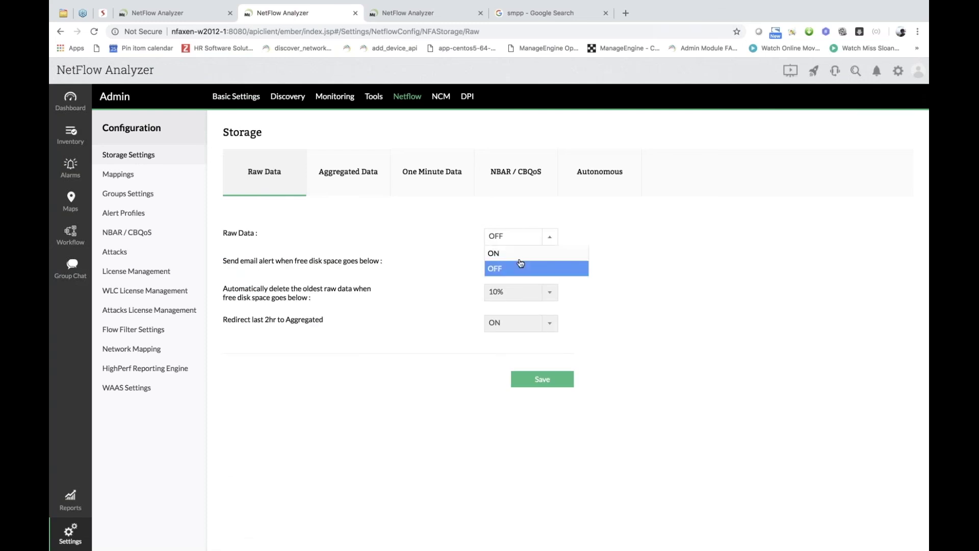
click(520, 255)
Review the retention periods offered for raw data, keeping 1 Hour selected.
click(534, 264)
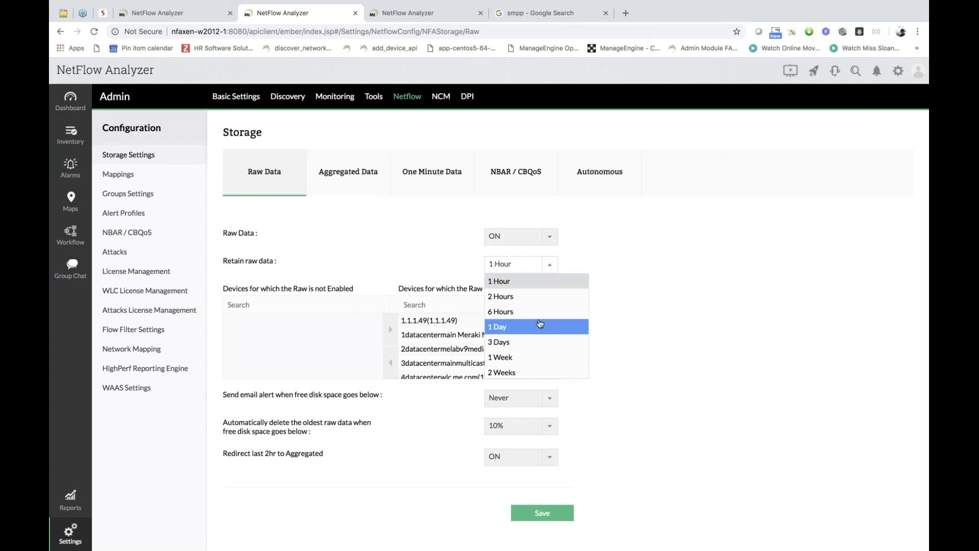
scroll(540, 325, down, 1)
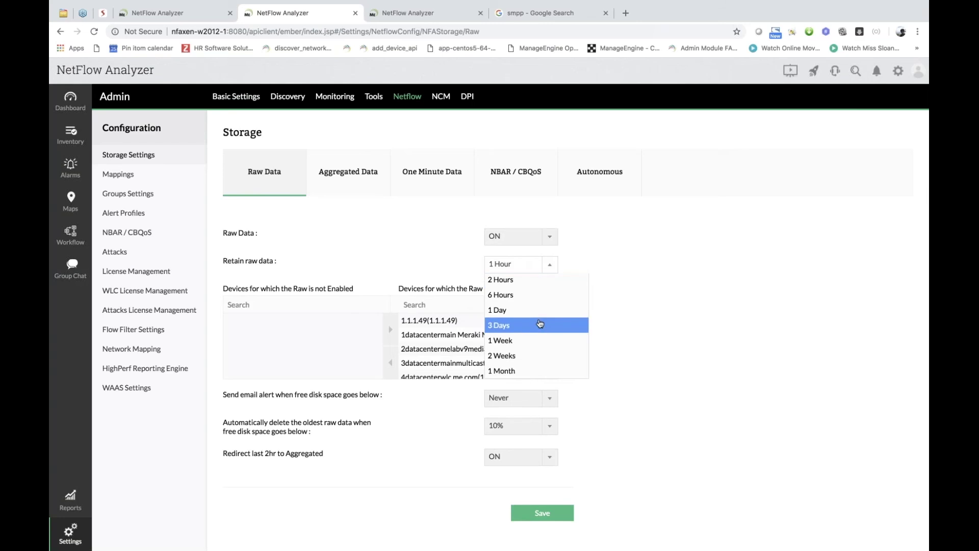
scroll(540, 325, up, 1)
scroll(535, 312, down, 1)
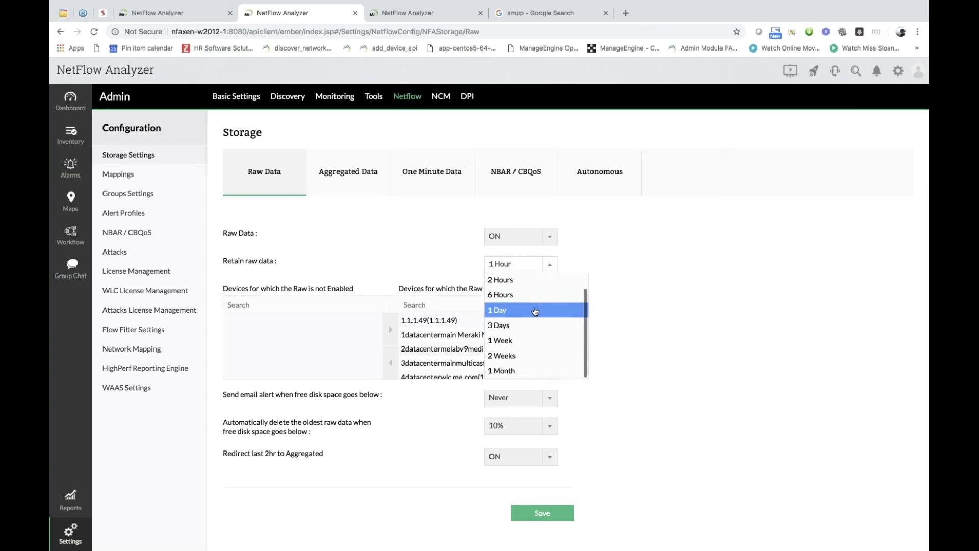
click(419, 268)
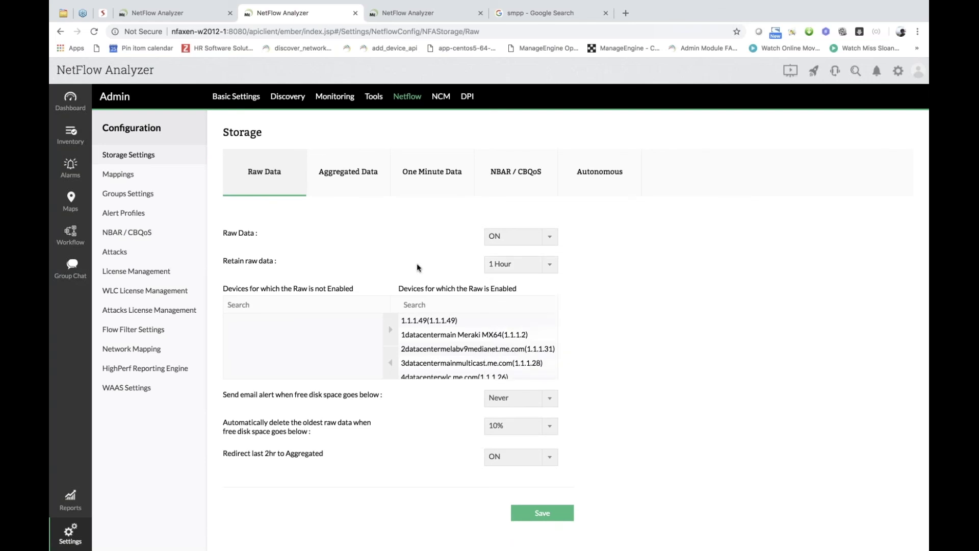
click(540, 264)
click(542, 281)
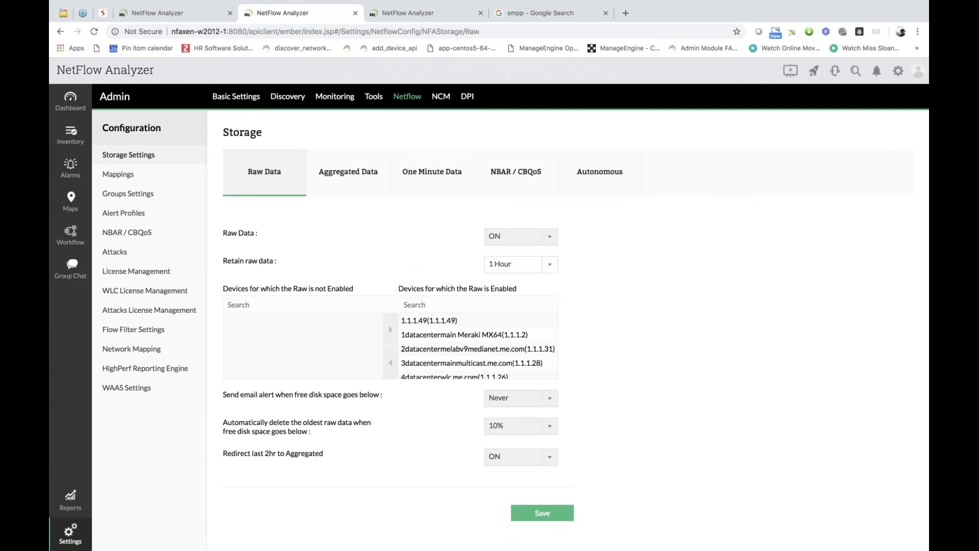
scroll(490, 317, down, 1)
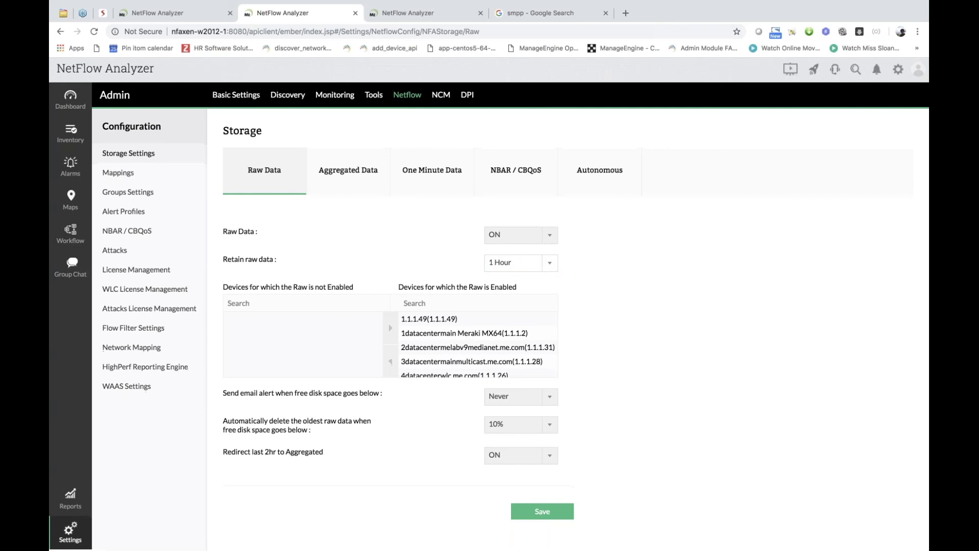
scroll(573, 248, up, 1)
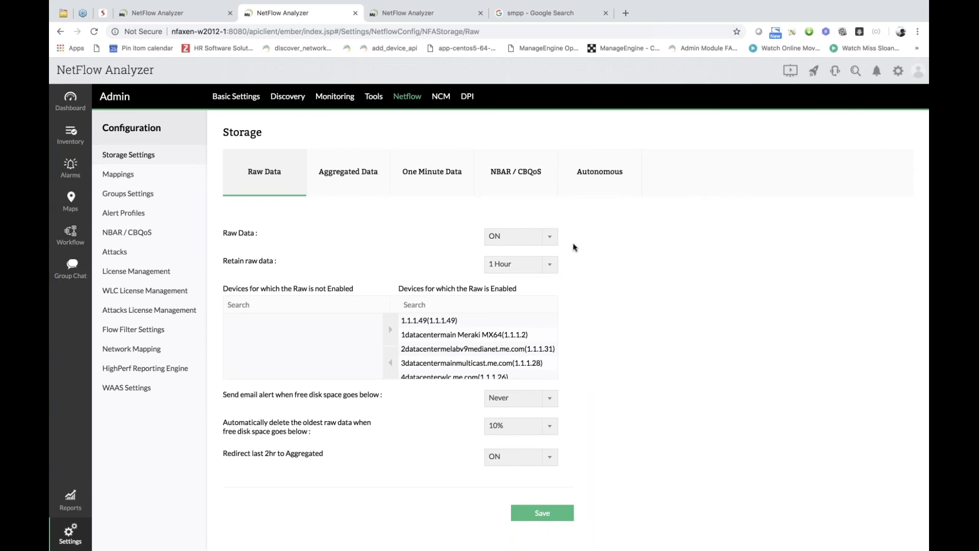
Disable raw data storage for all devices and re-enable it only for the device 1.1.1.49.
click(431, 320)
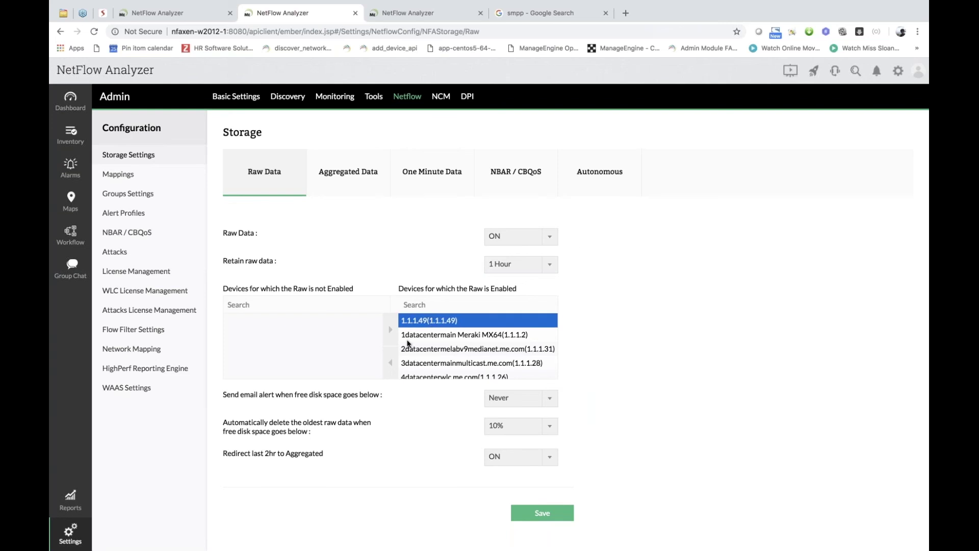
key(ctrl+a)
click(389, 363)
click(354, 320)
click(392, 329)
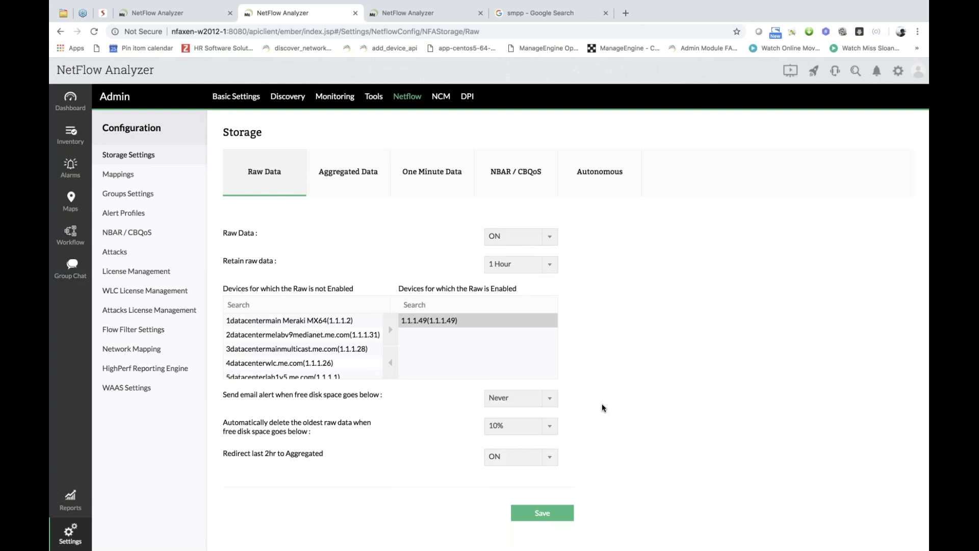
Review the free disk space thresholds offered for the raw data email alert, leaving it at Never.
click(549, 401)
scroll(541, 428, down, 1)
scroll(541, 429, down, 1)
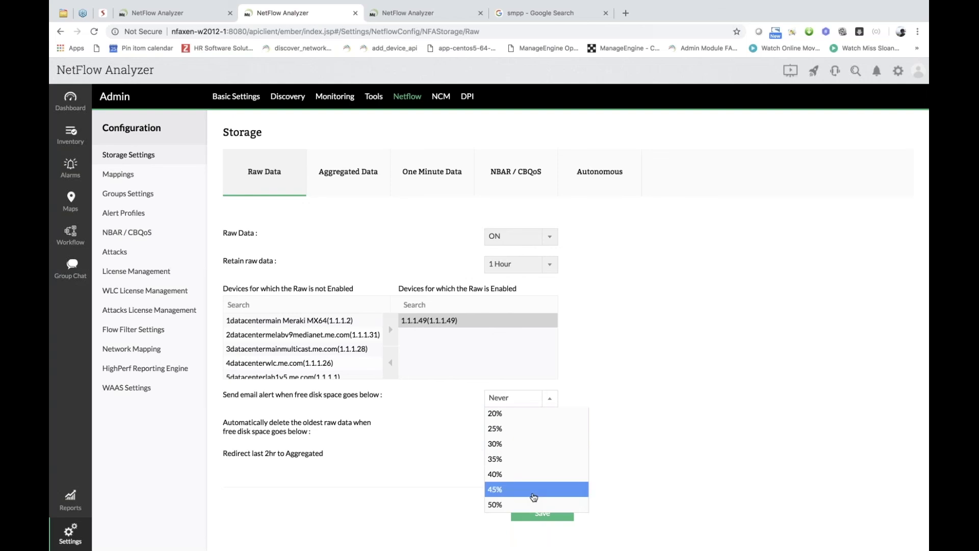
click(594, 422)
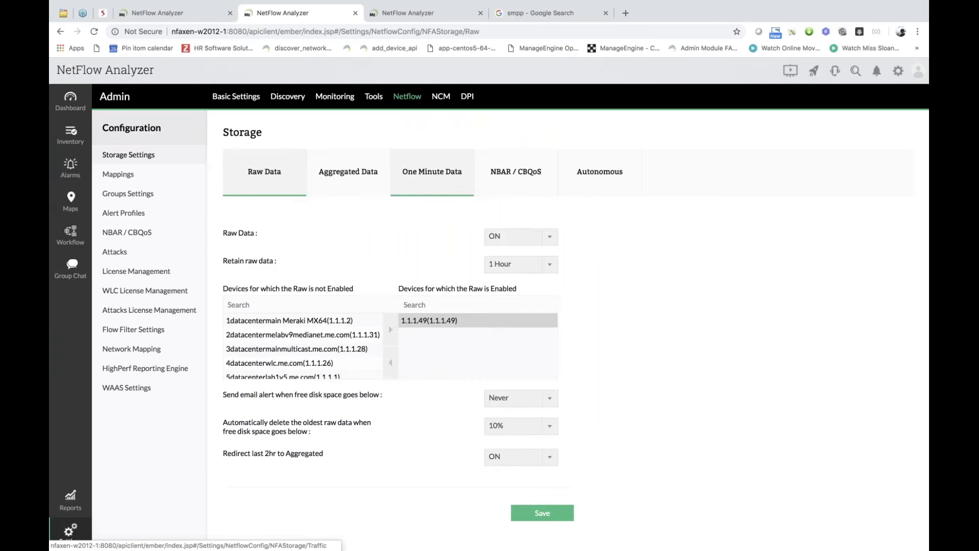
For aggregated data storage, set the count of top records to store to 300 and data retention to Last 3 months.
click(359, 179)
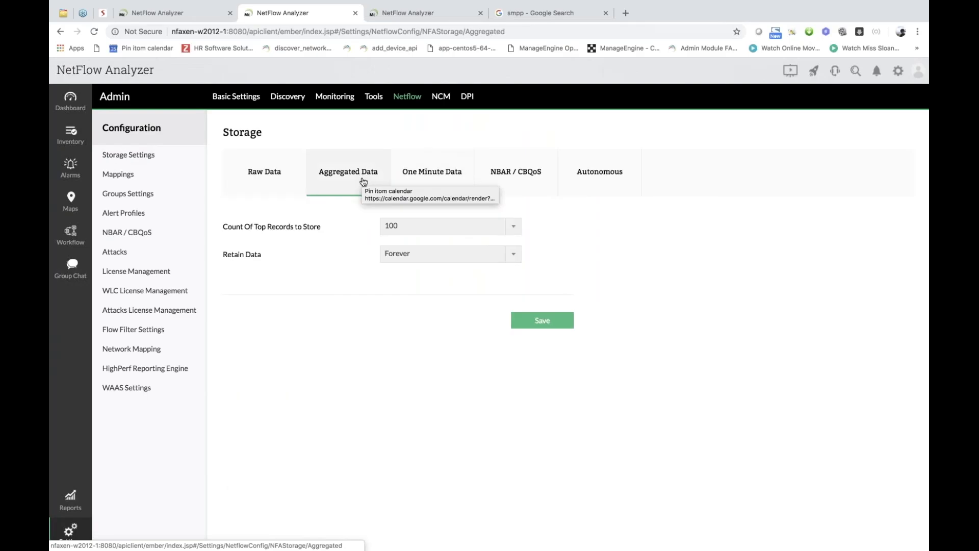
click(467, 231)
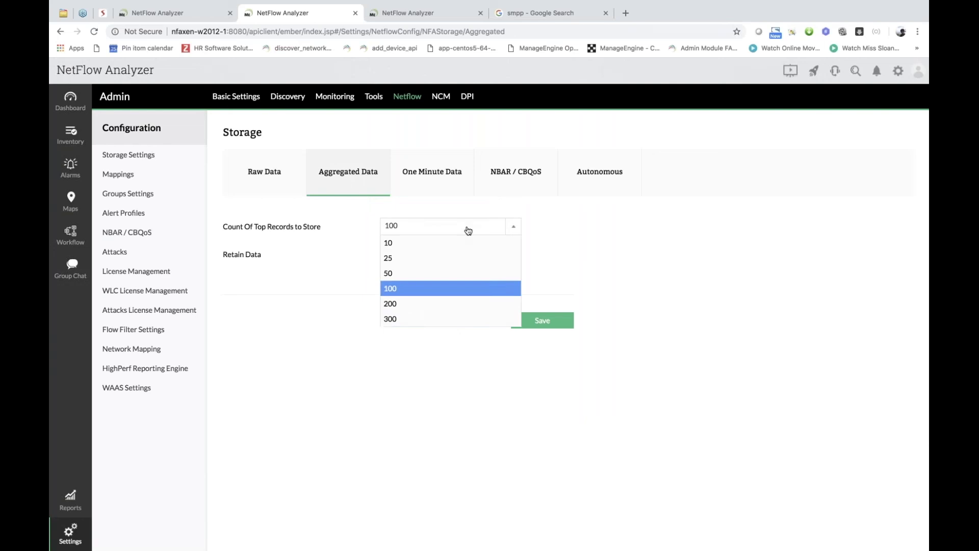
click(452, 320)
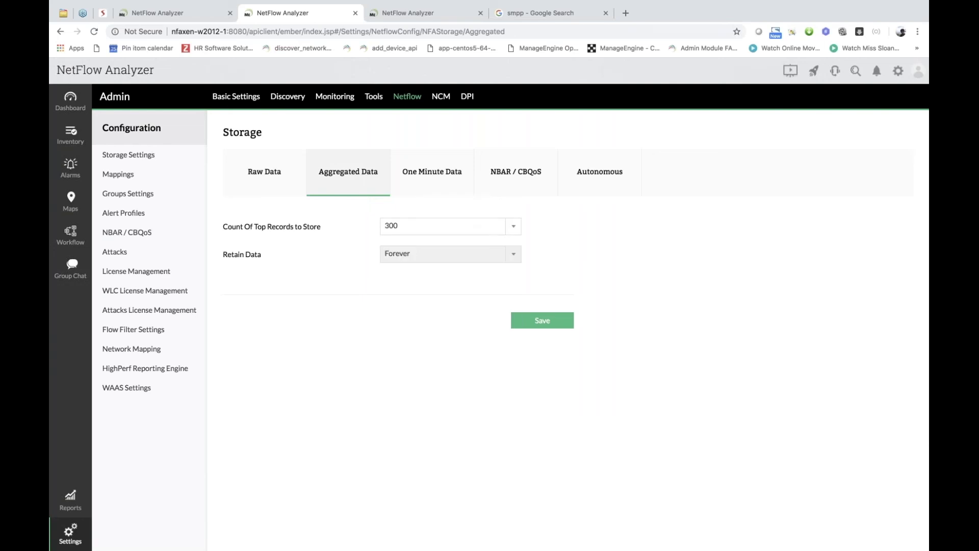
click(439, 254)
scroll(444, 322, down, 2)
scroll(444, 322, up, 2)
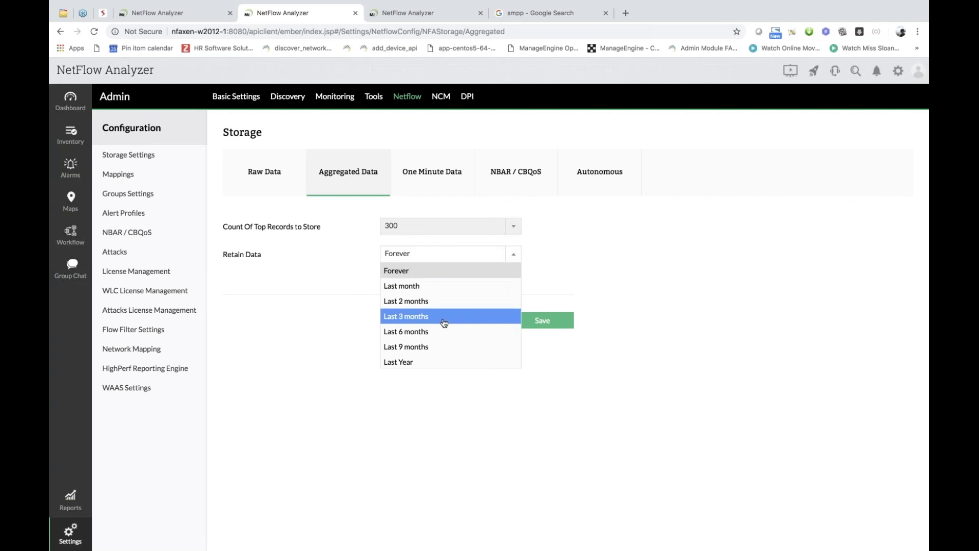
scroll(445, 323, down, 2)
click(510, 284)
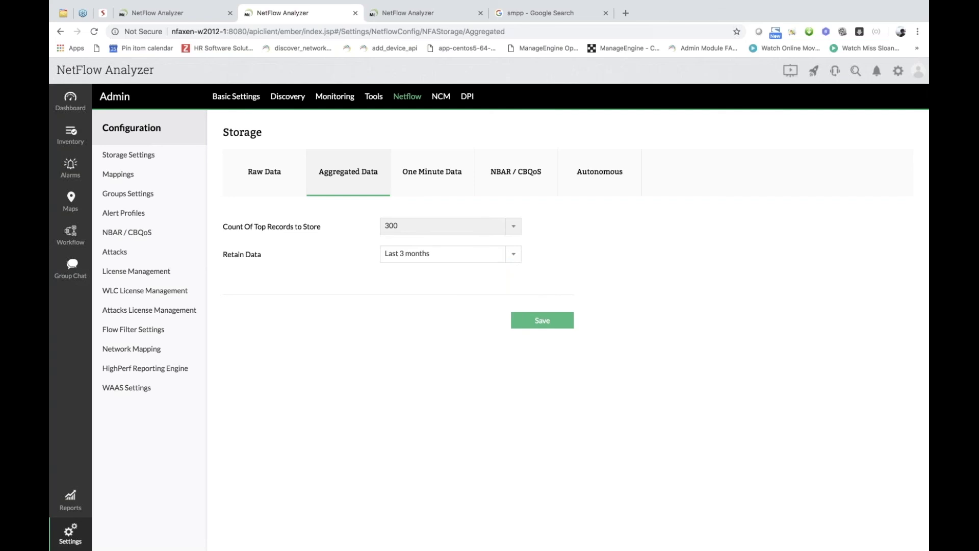
scroll(490, 304, up, 1)
key(ctrl+Right)
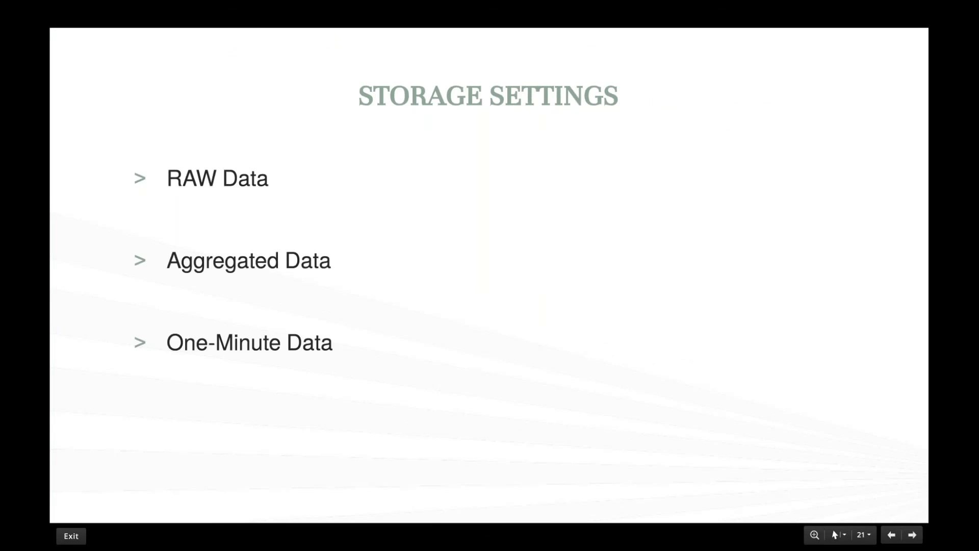
key(ctrl+Left)
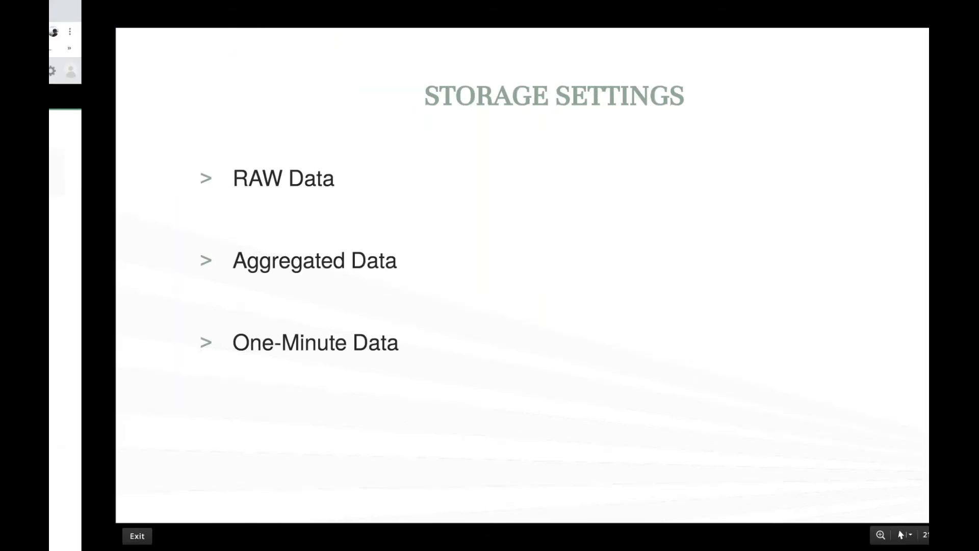
View the one-minute data storage settings and open the device inventory.
click(435, 173)
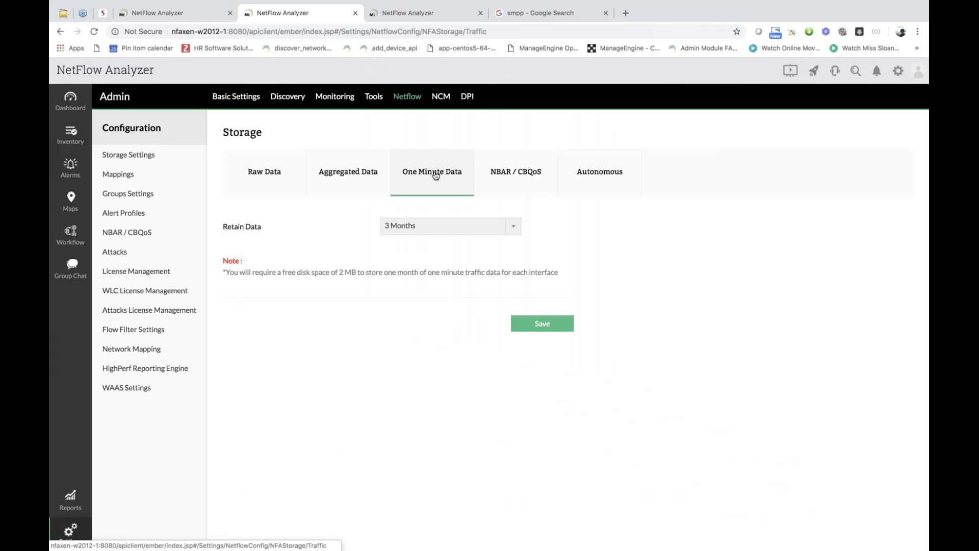
click(55, 138)
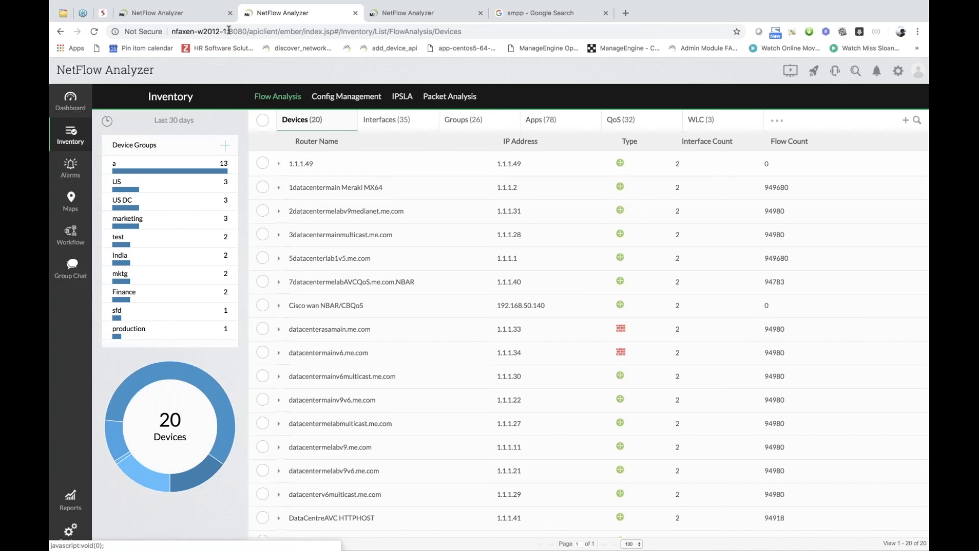
Switch to the NetFlow Analyzer trial server already open in the browser and set its one-minute data retention to 1 Year.
click(198, 21)
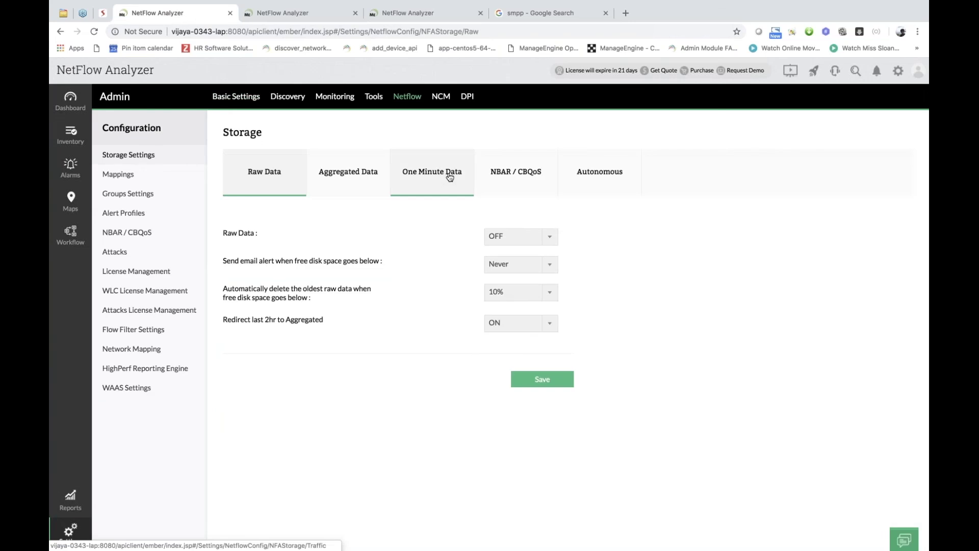
click(449, 175)
click(453, 231)
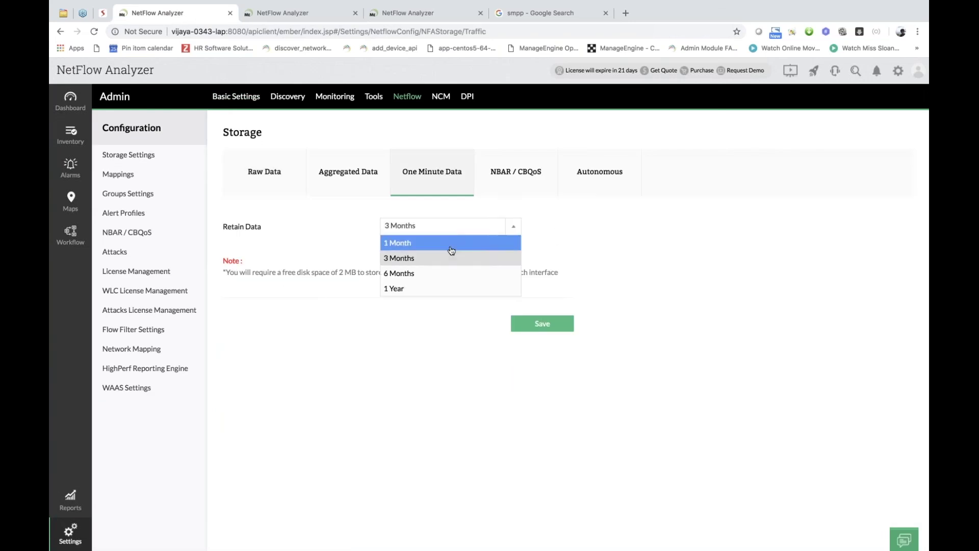
click(444, 289)
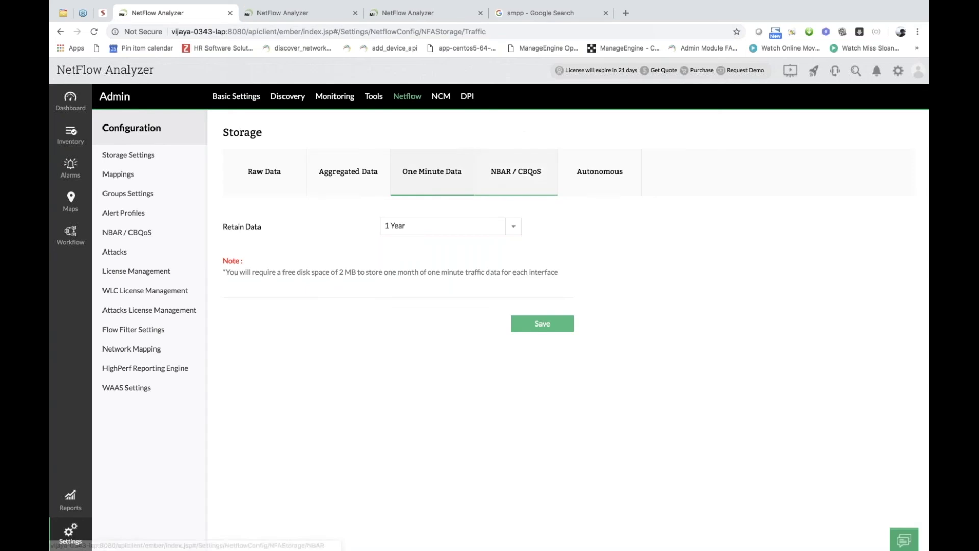
Set the NBAR / CBQoS data retention to 1 Day and list the available retention periods again.
click(516, 171)
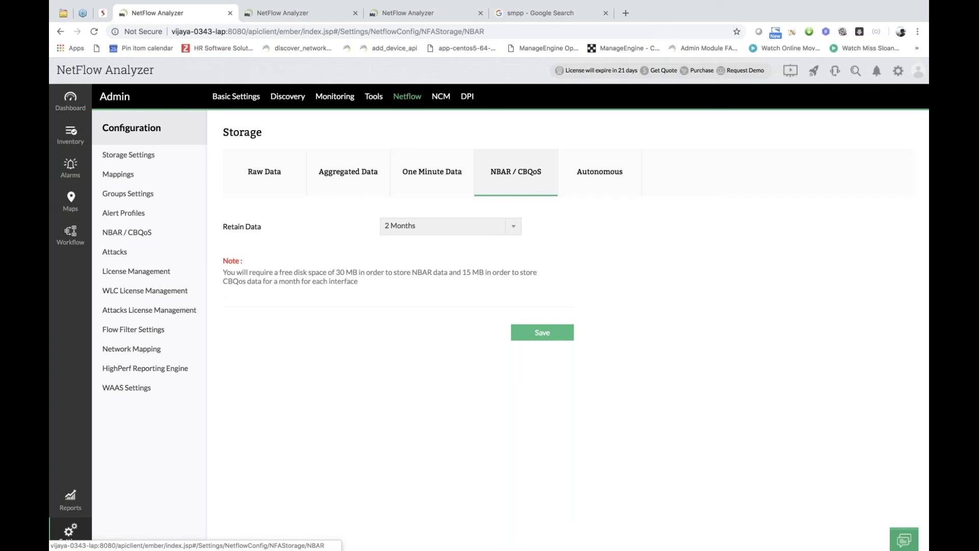
click(466, 228)
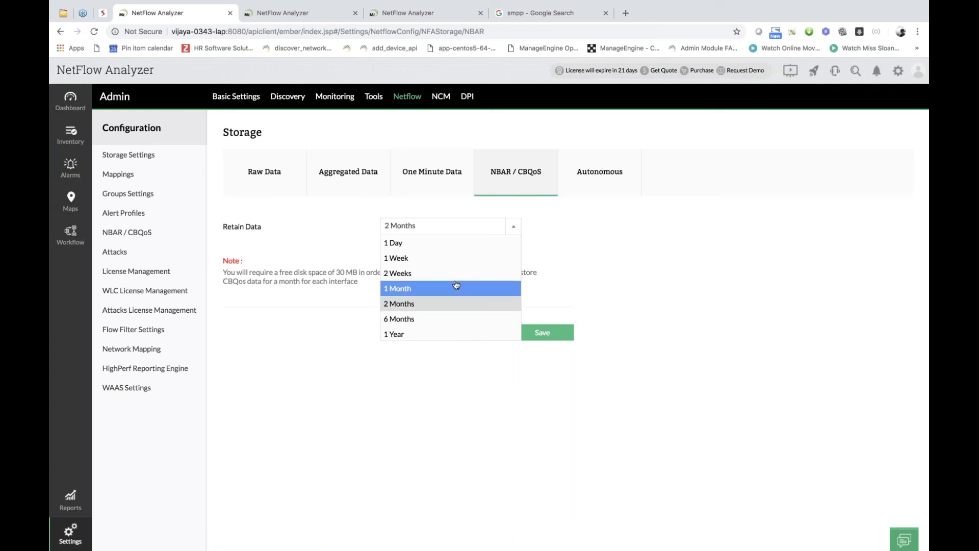
click(448, 243)
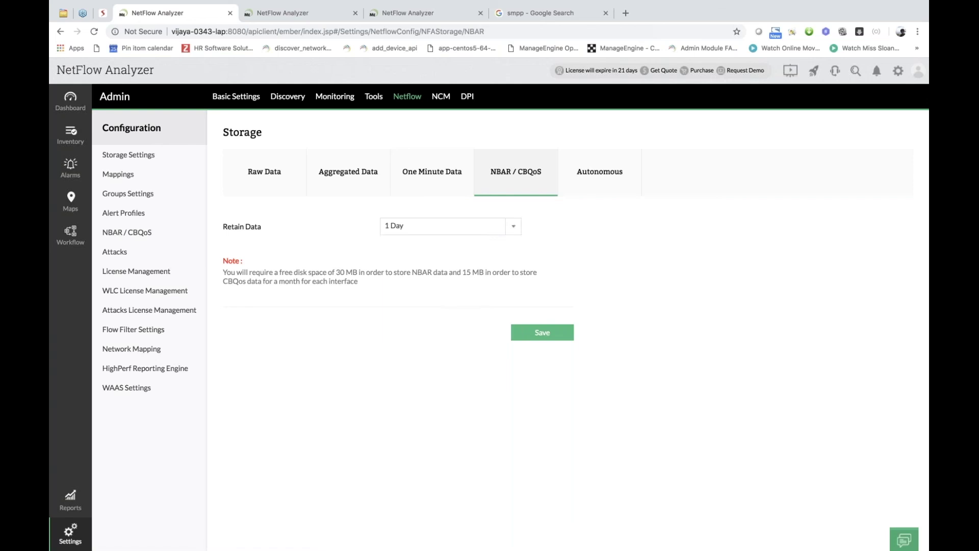
click(463, 225)
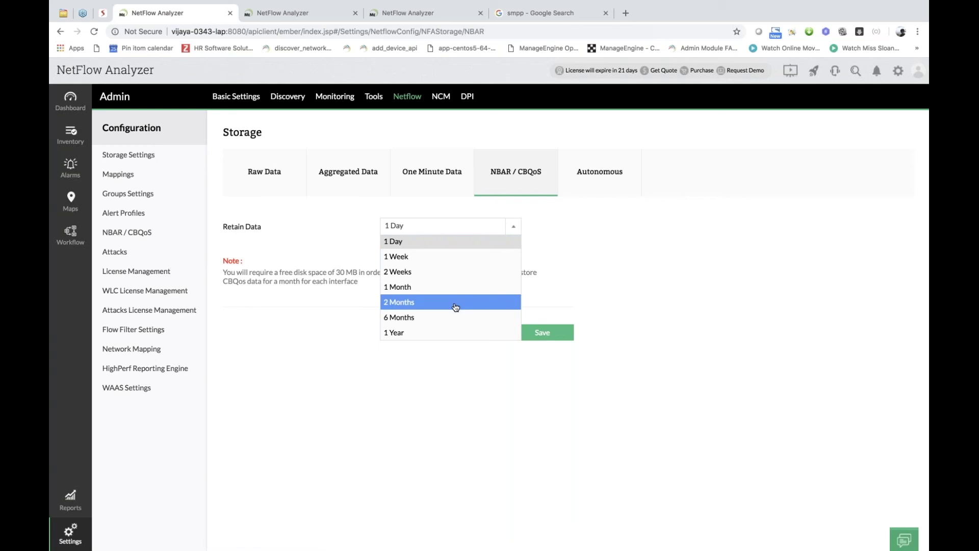
Set autonomous data collection to Enable in the storage settings.
click(607, 176)
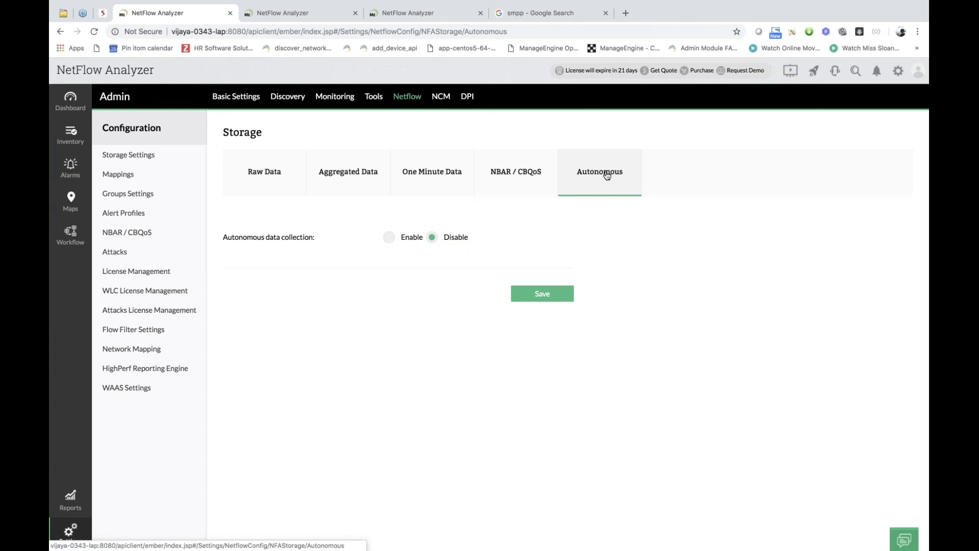
click(398, 234)
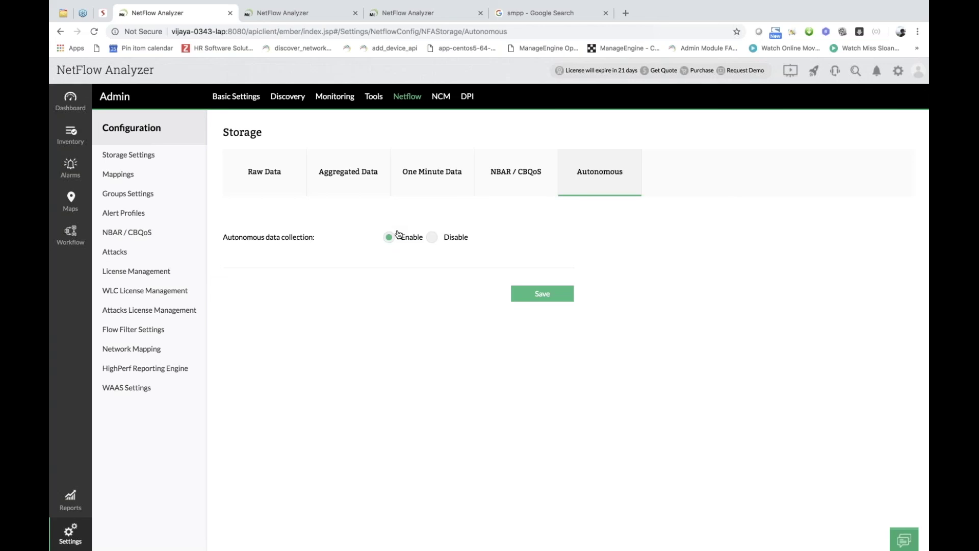
key(ctrl+Right)
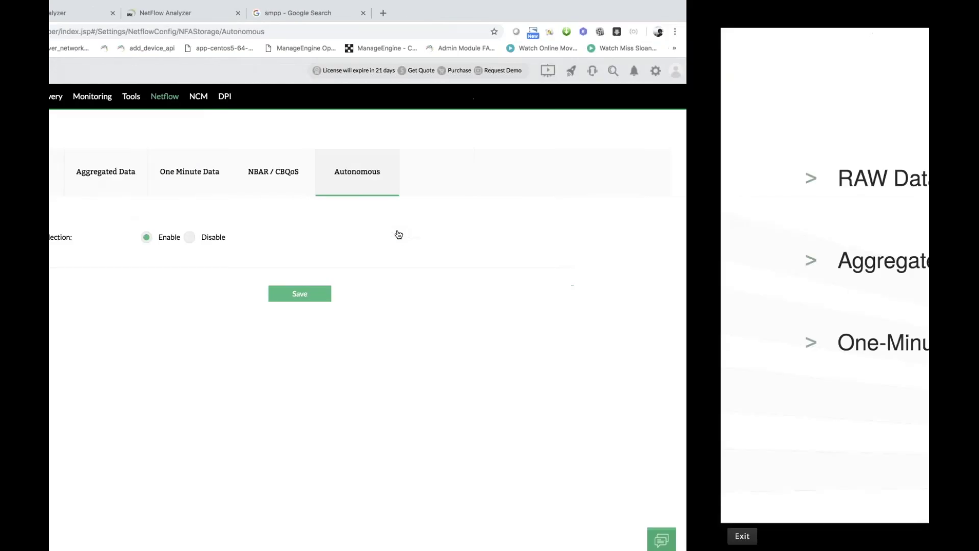
key(ctrl+Left)
key(ctrl+Right)
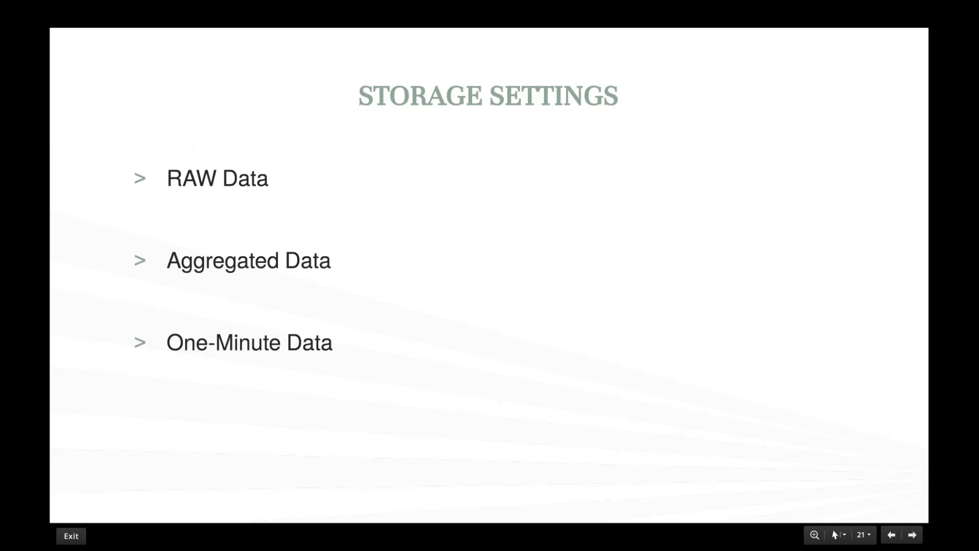
key(Right)
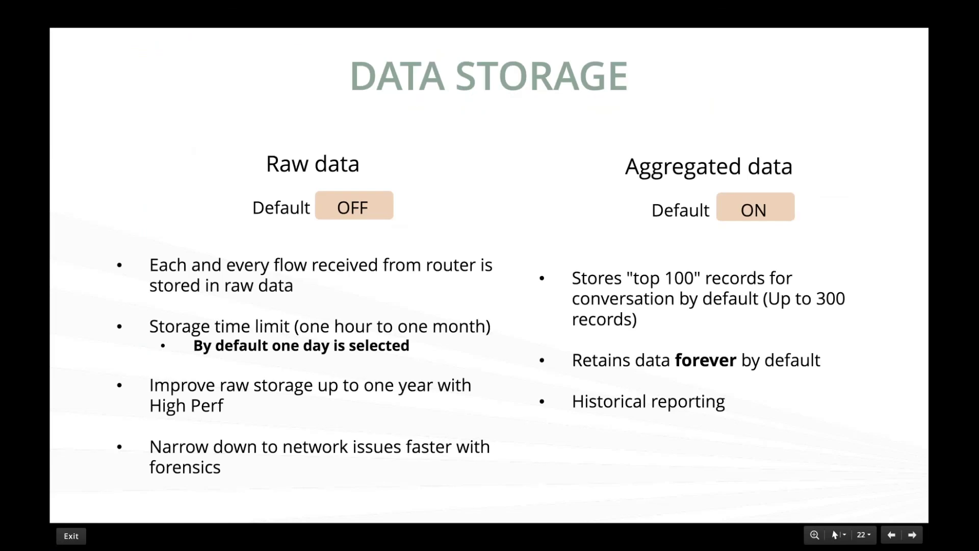
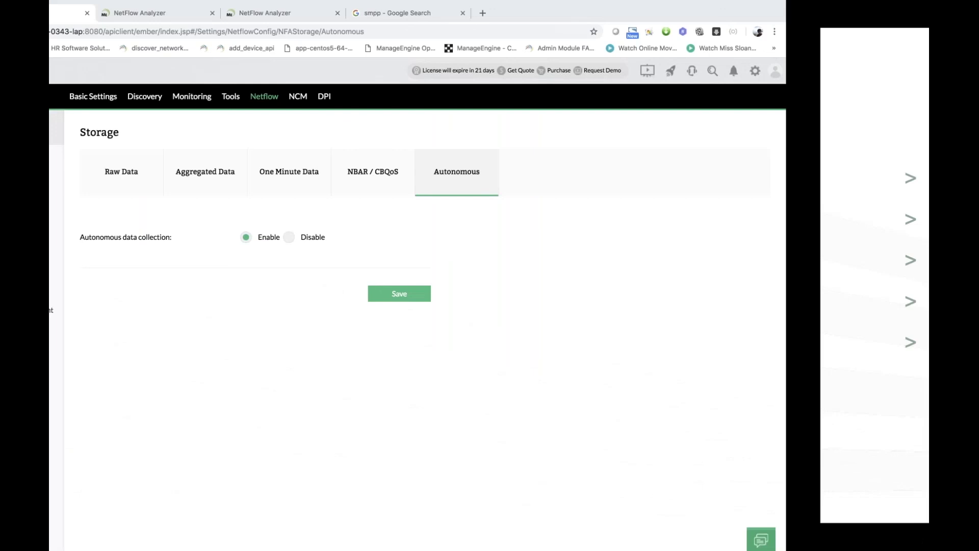
Generate a Compare Report of Utilization for multiple devices over the same time period, covering today's top 10 interfaces by utilization.
click(61, 512)
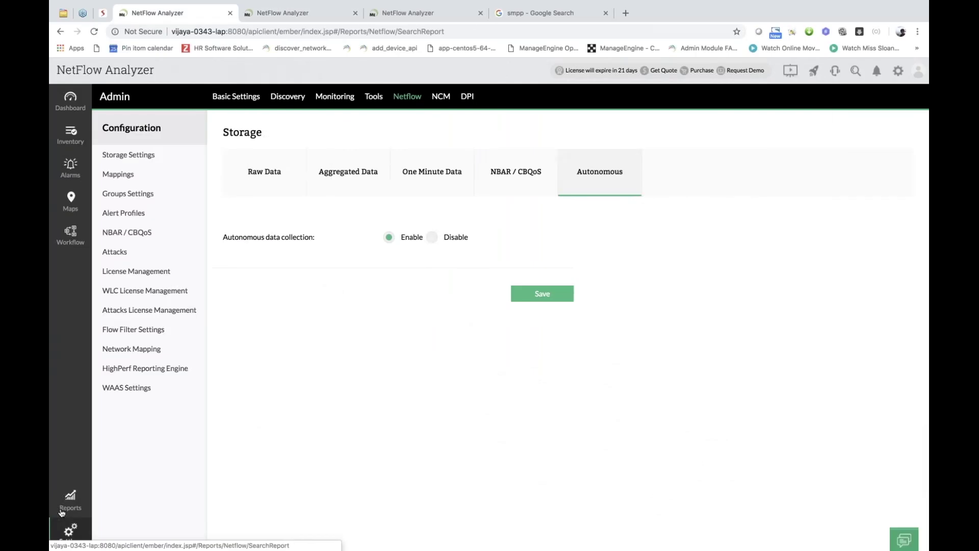
click(141, 195)
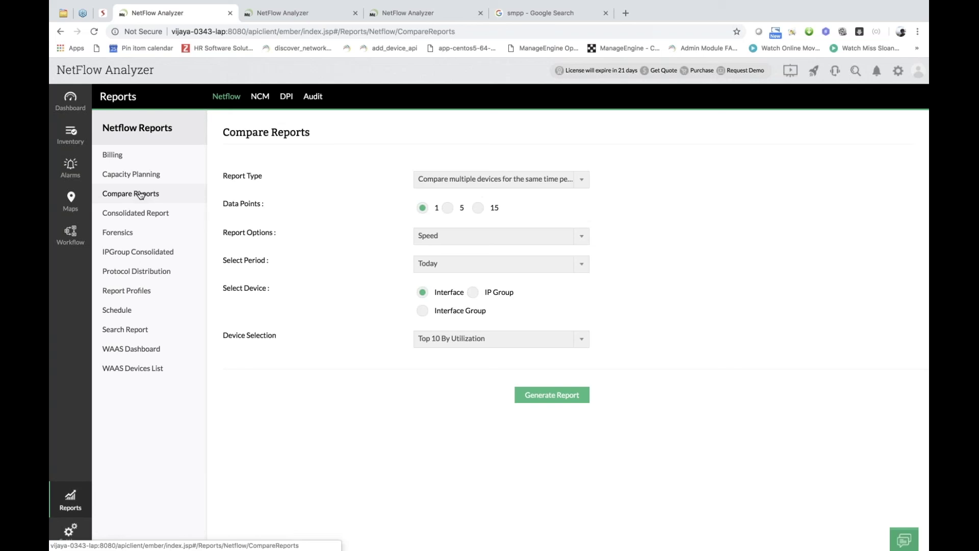
click(538, 183)
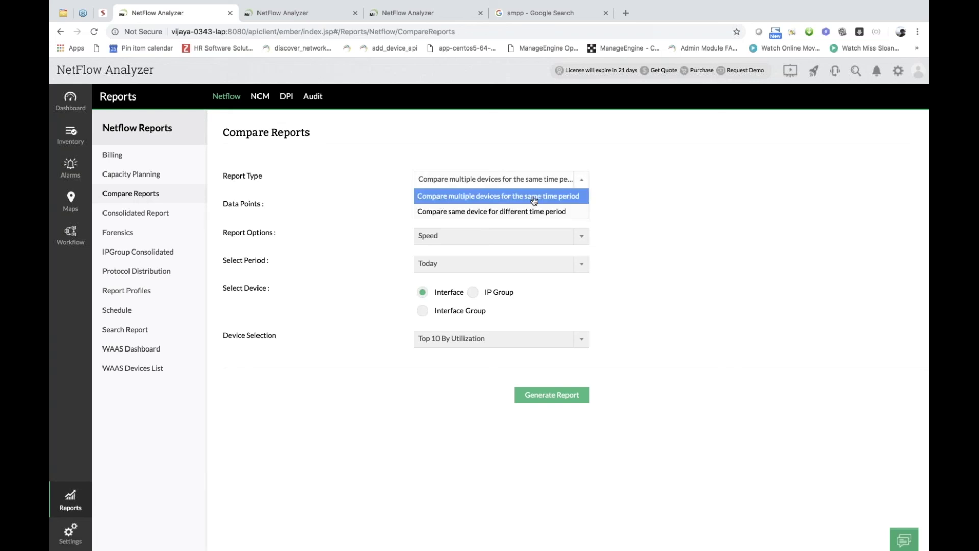
click(561, 197)
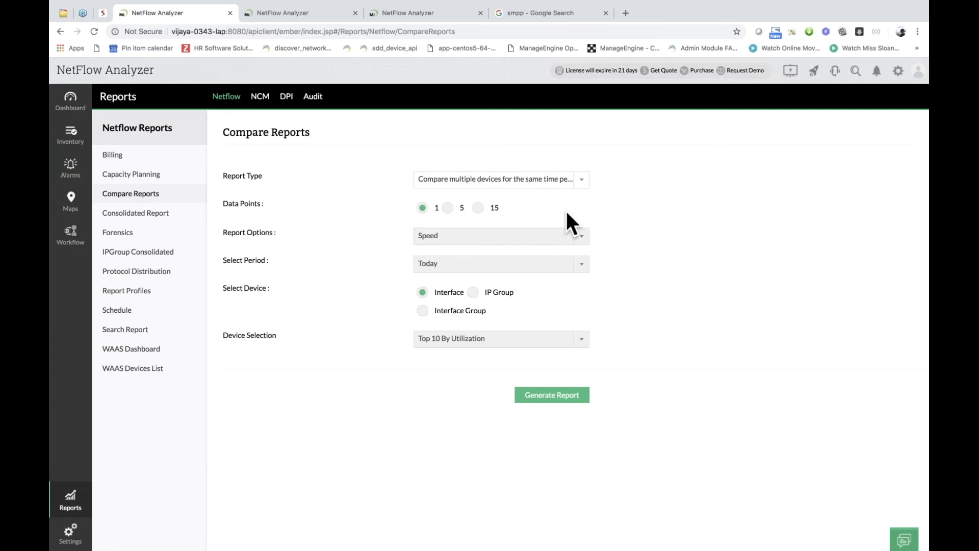
click(550, 238)
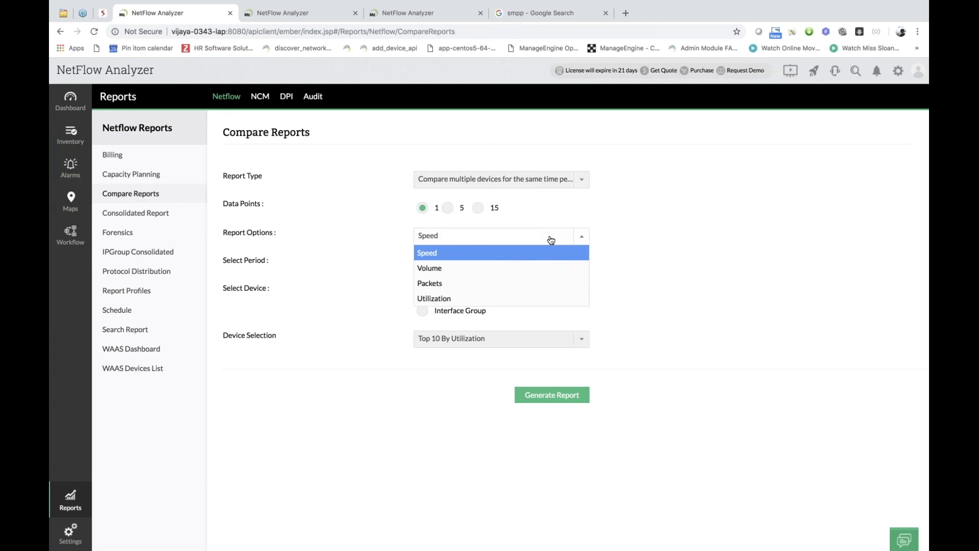
click(493, 298)
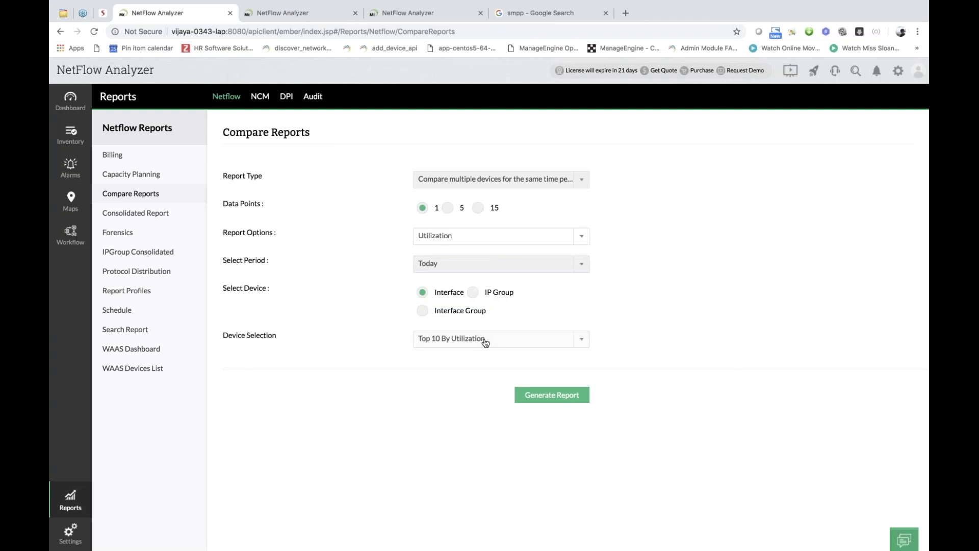
click(558, 404)
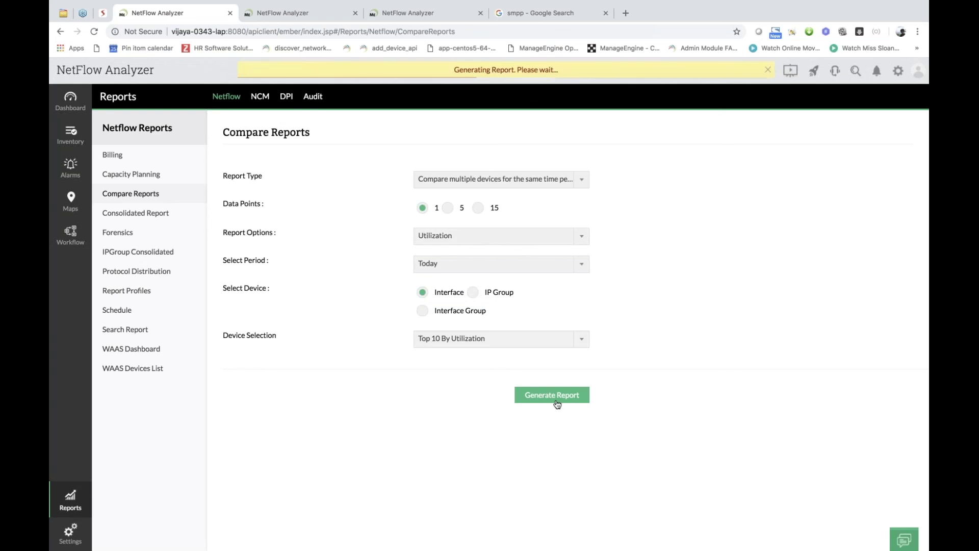
Examine the report's utilization charts and traffic statistics per interface, zooming the first chart to about 09:30 to 10:16.
scroll(568, 347, down, 1)
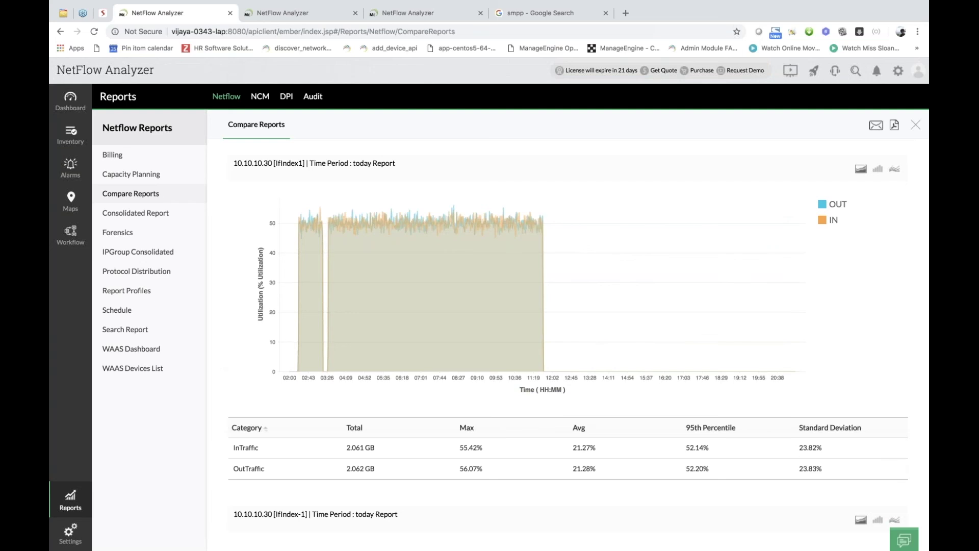
scroll(567, 347, down, 8)
scroll(510, 255, up, 9)
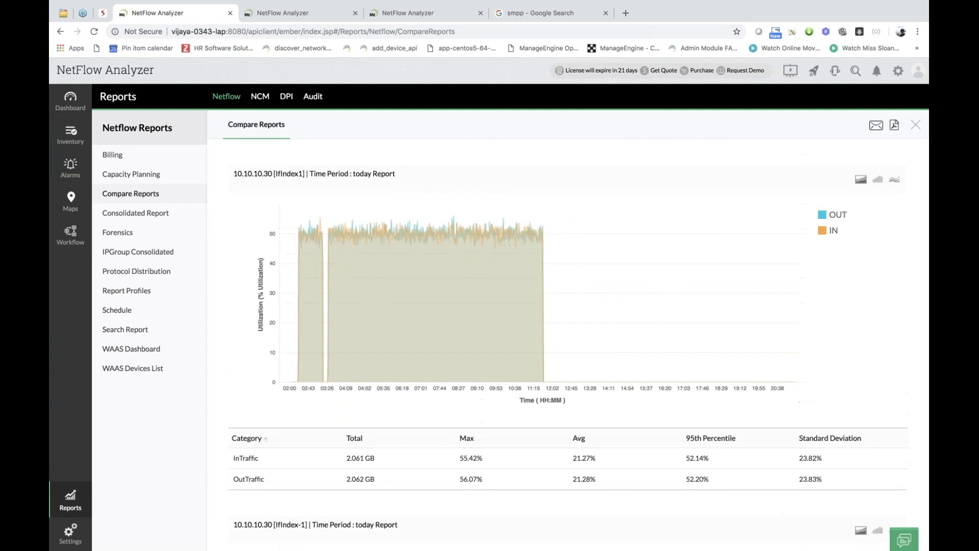
drag(488, 234, 506, 234)
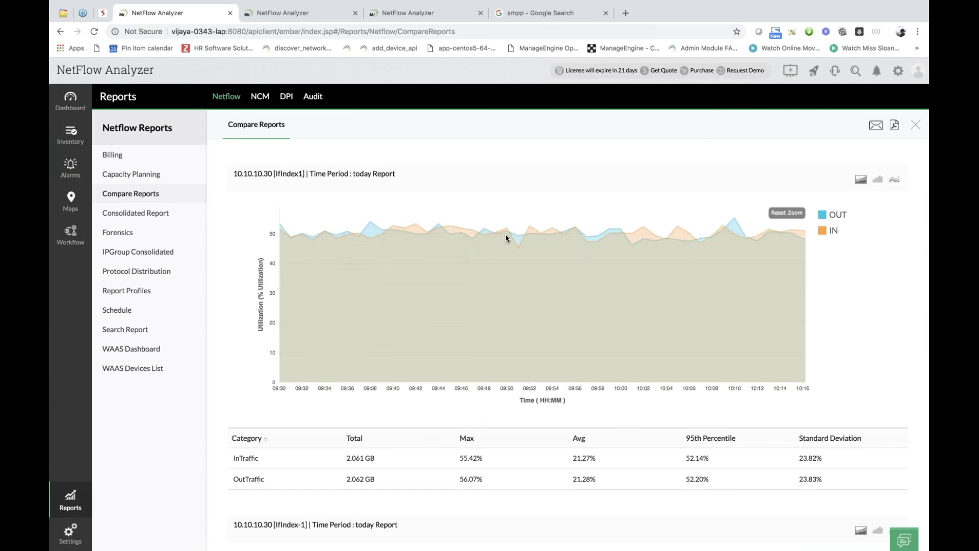
scroll(505, 237, down, 4)
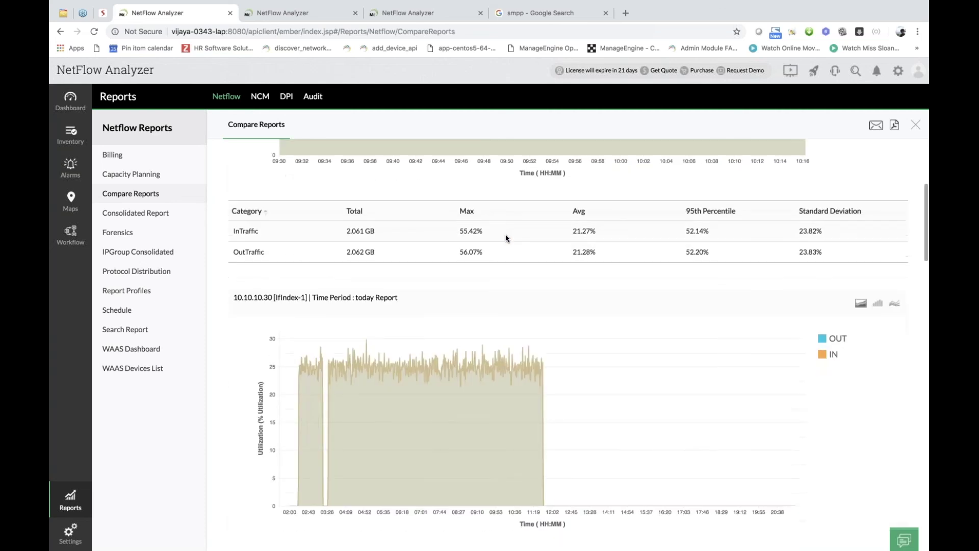
scroll(336, 448, up, 4)
scroll(336, 447, up, 1)
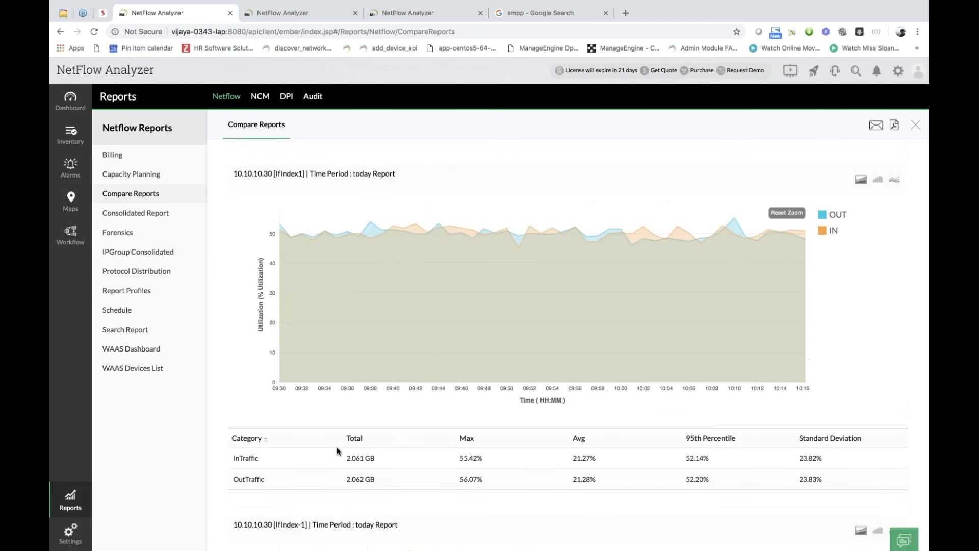
scroll(428, 235, down, 7)
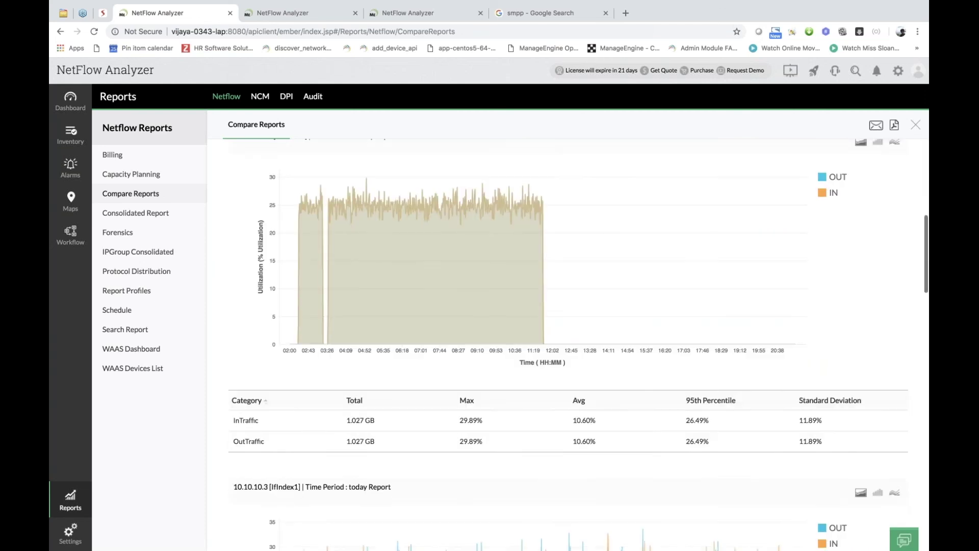
scroll(499, 449, up, 2)
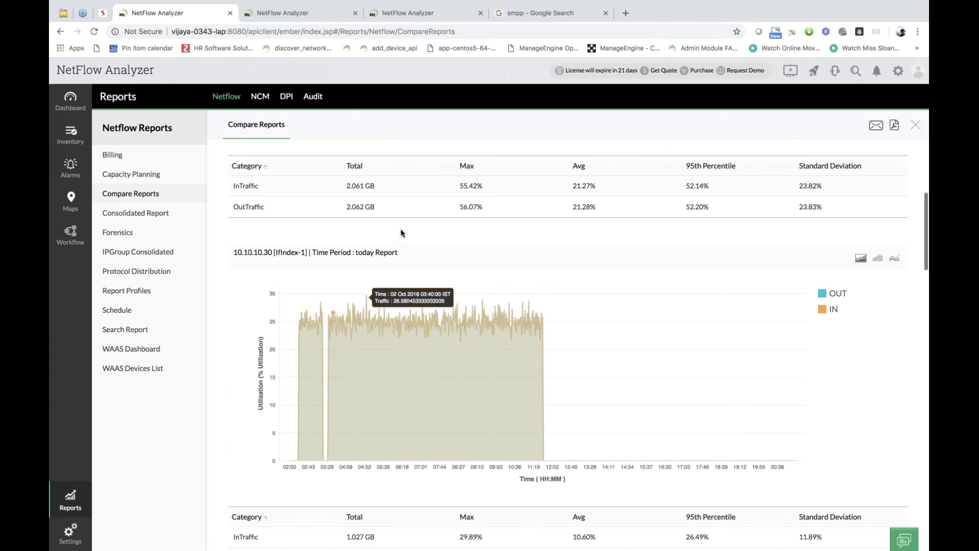
scroll(418, 299, down, 10)
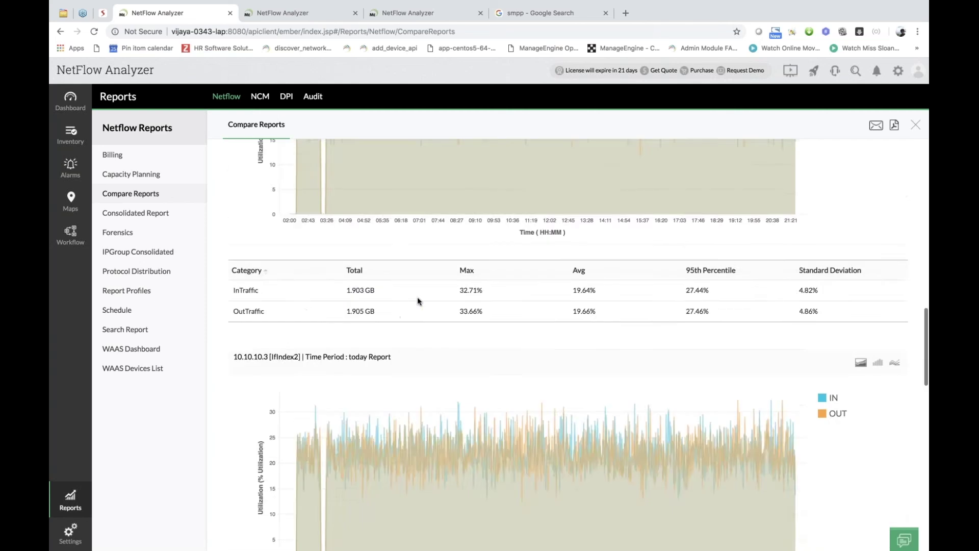
scroll(417, 301, up, 10)
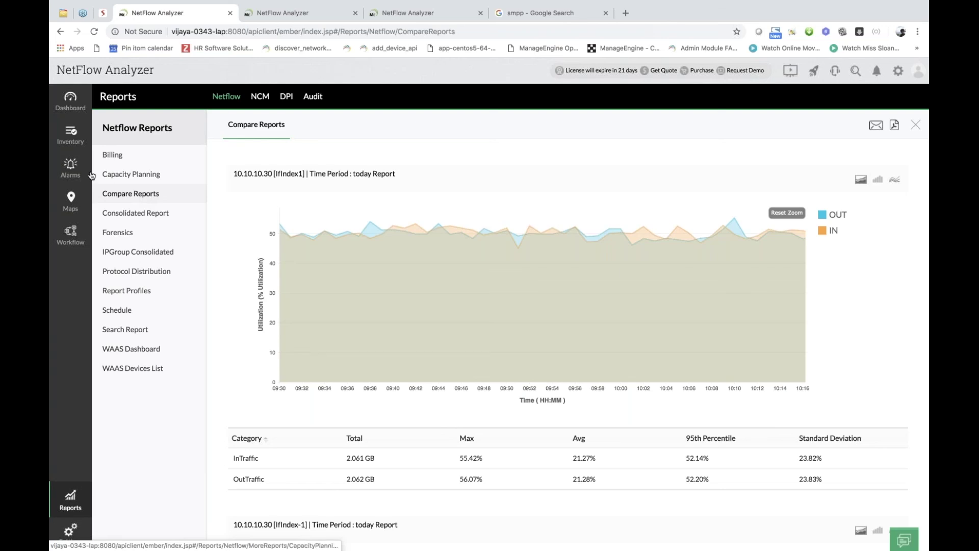
Generate a Compare Report of Speed for multiple devices over the same time period, using Today and Top 10 By Utilization.
click(166, 210)
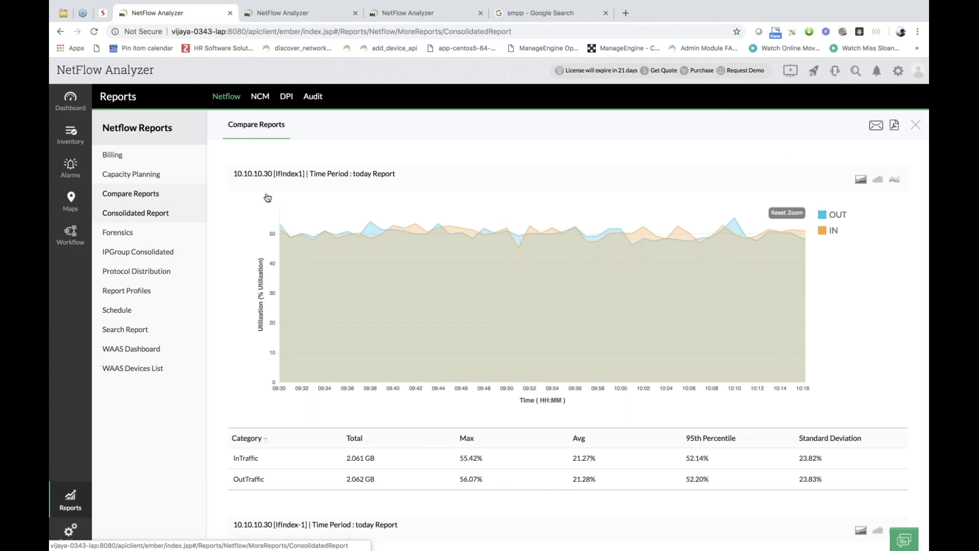
click(136, 199)
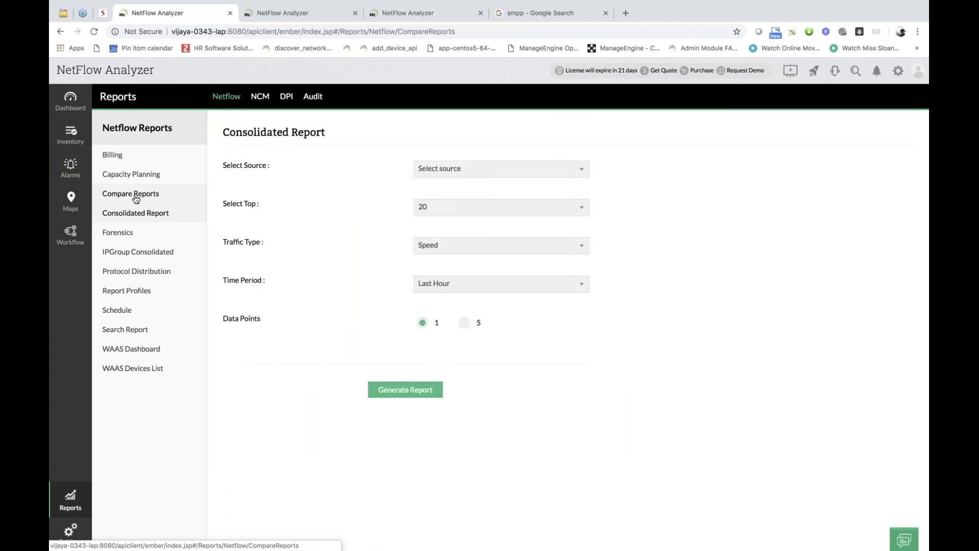
click(512, 180)
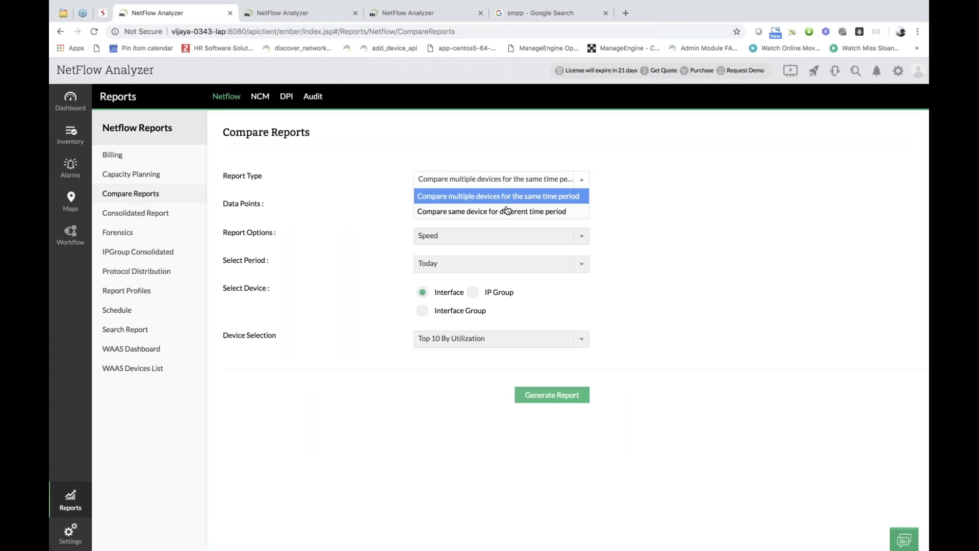
click(512, 211)
click(511, 212)
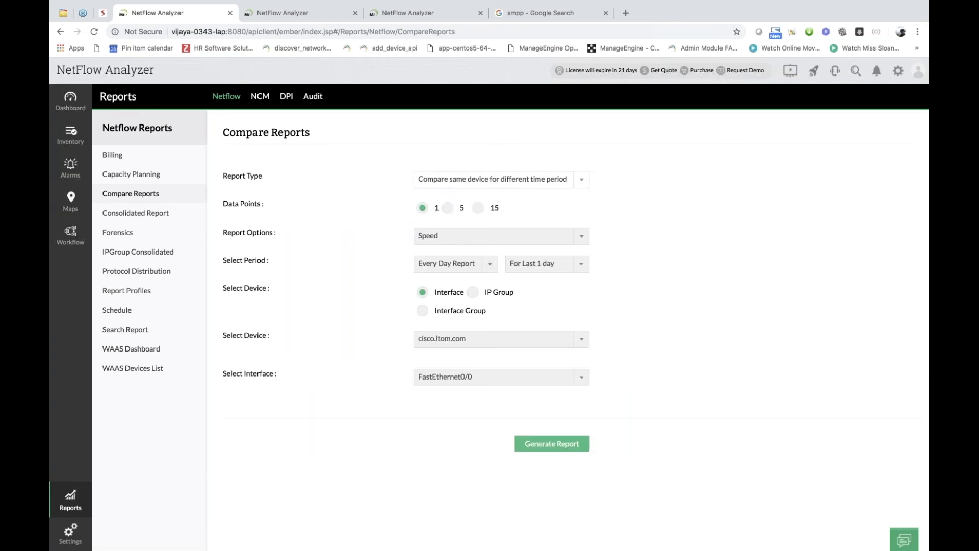
click(511, 179)
click(524, 197)
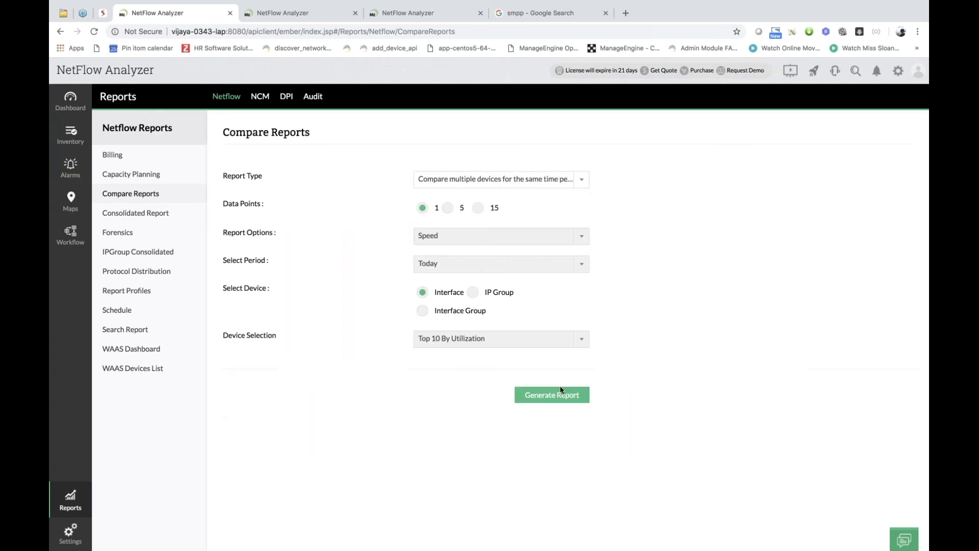
click(552, 395)
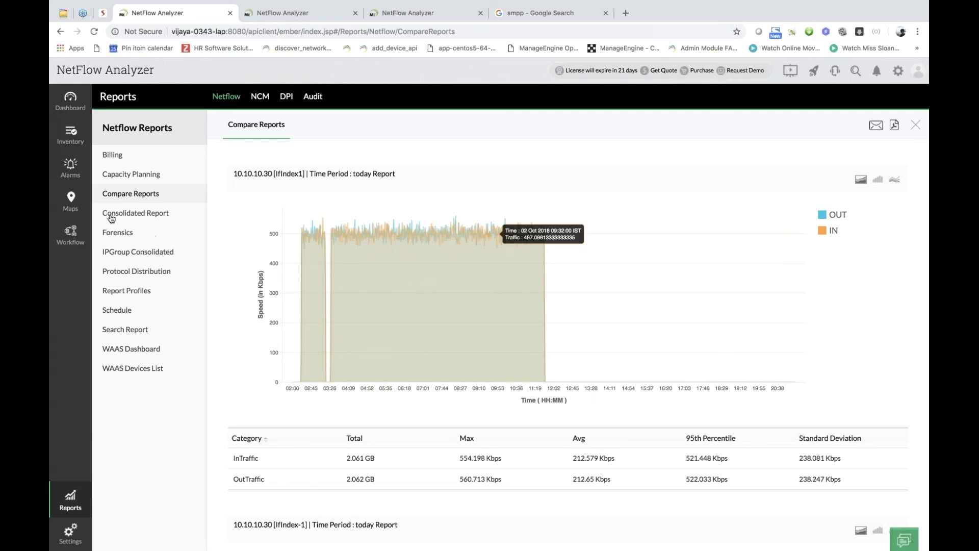
Close the report and generate one comparing the same device for different time periods, for FastEthernet0/0 of cisco.itom.com over the last 1 day.
click(915, 127)
click(477, 179)
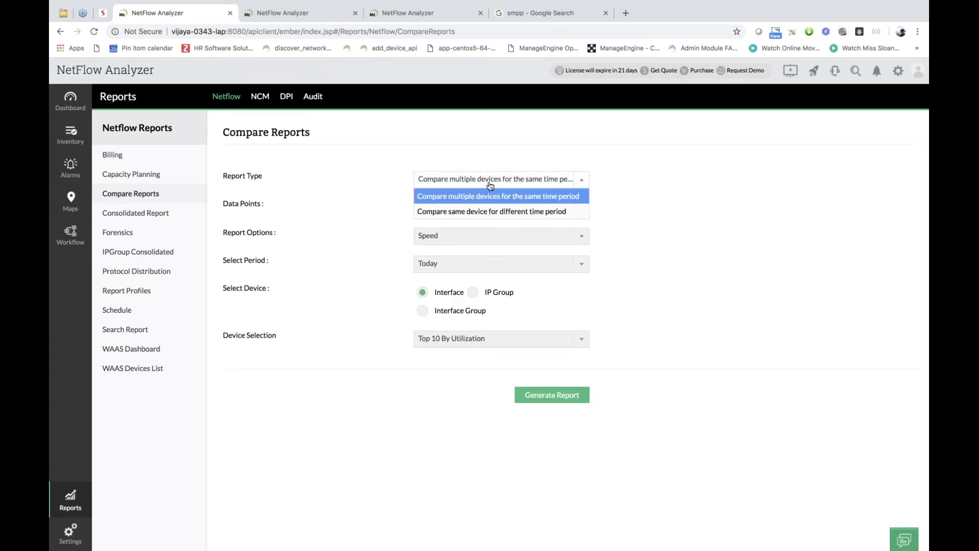
click(476, 212)
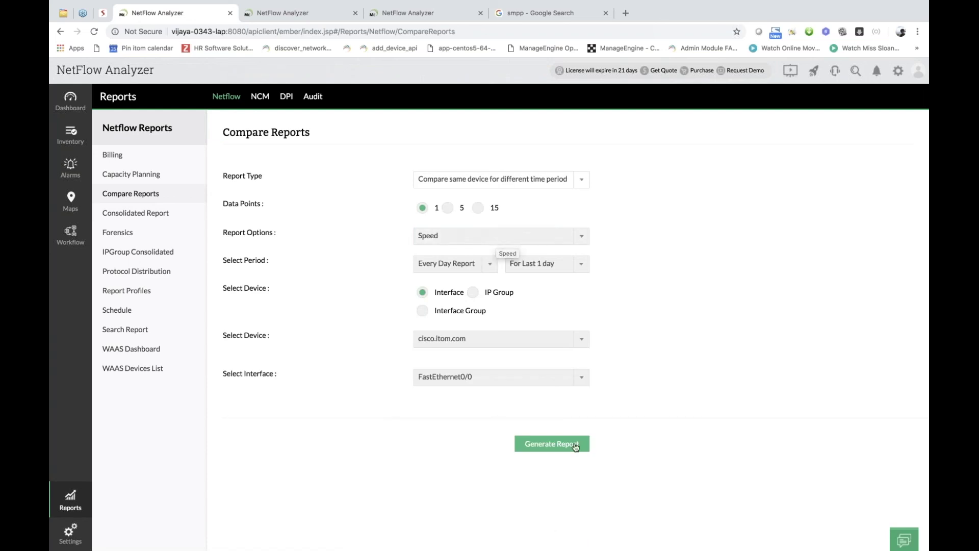
click(572, 444)
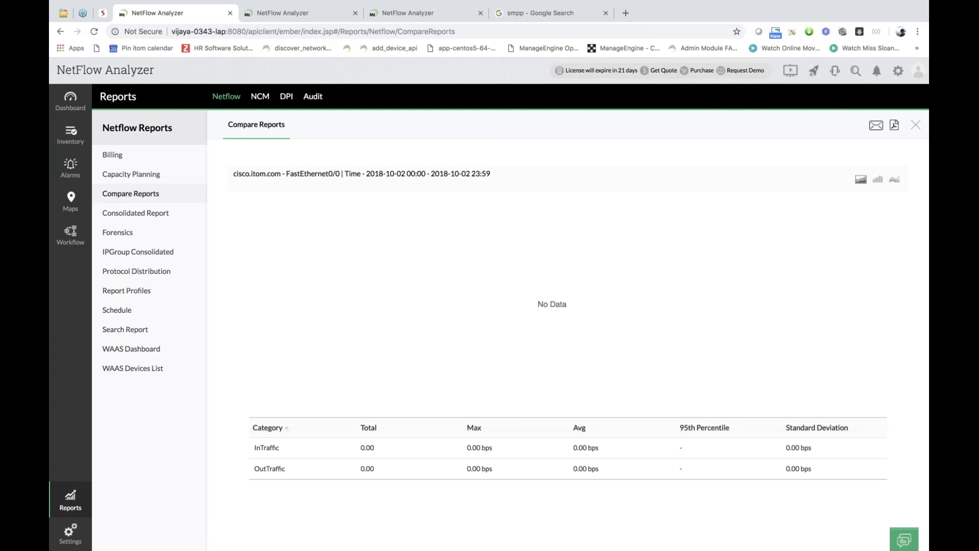
Switch to the nfaxen-w2012-1 NetFlow Analyzer server, view a Compare Report for IfIndex4 of DSSC-R1, and open the device inventory.
click(314, 18)
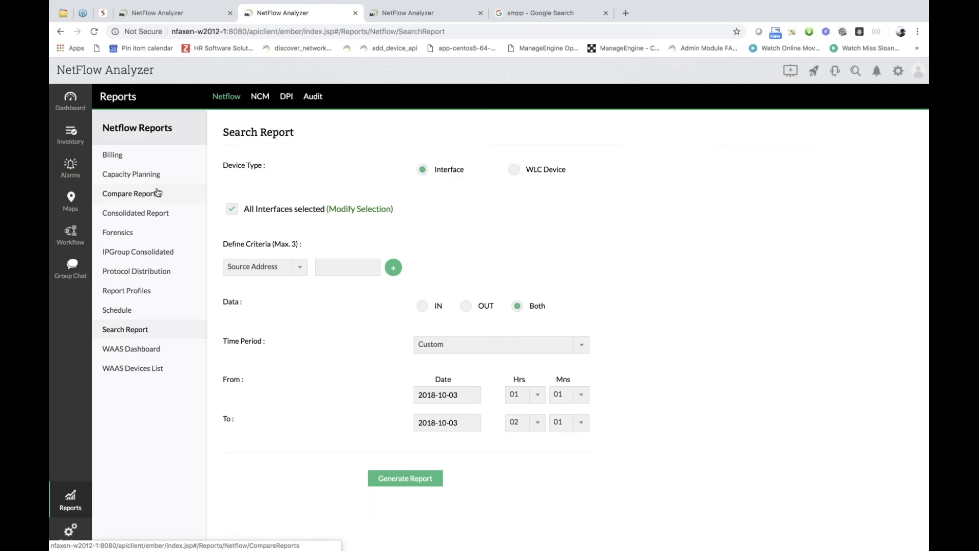
click(157, 193)
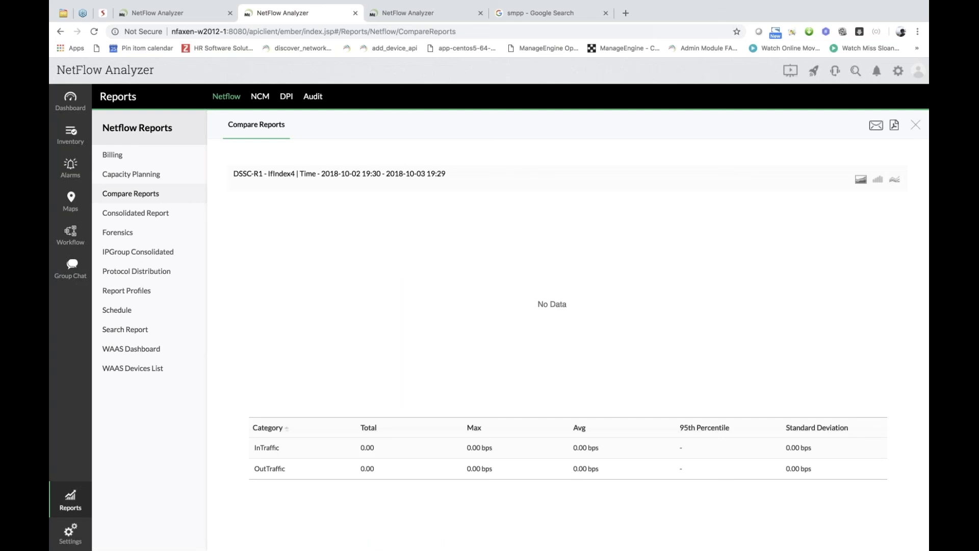
click(71, 133)
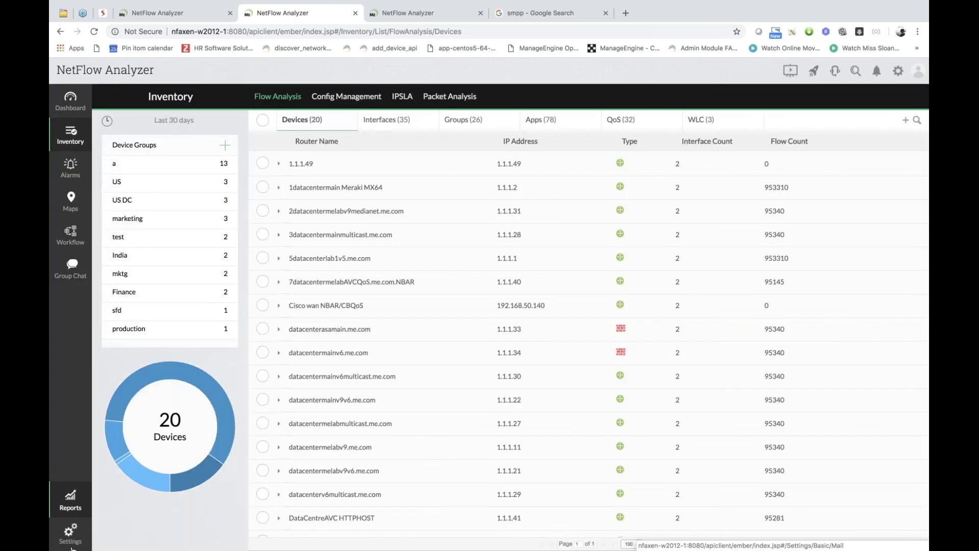
Generate a Capacity Planning report with Interface as the source, for IfIndex4 of DSSC-R1, using Speed and Today.
click(70, 500)
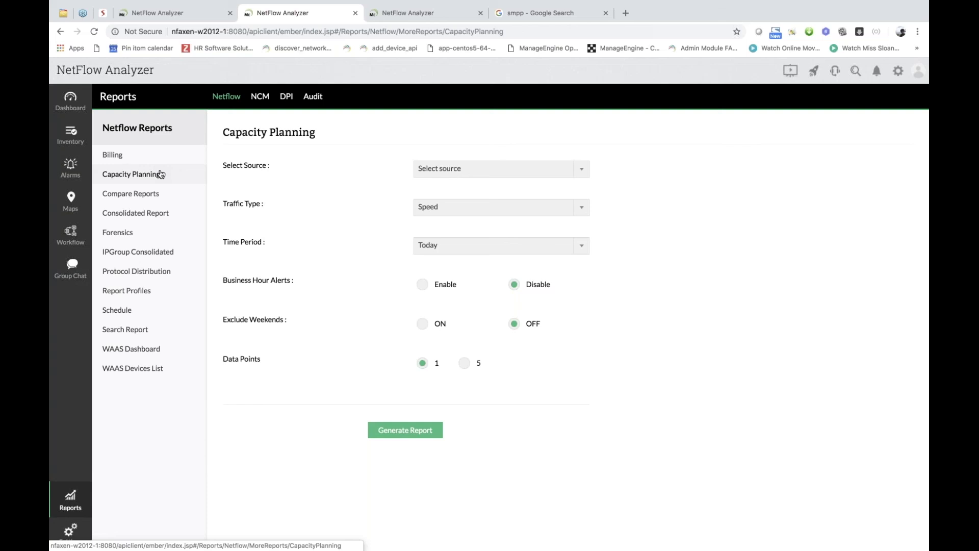
click(523, 177)
click(524, 176)
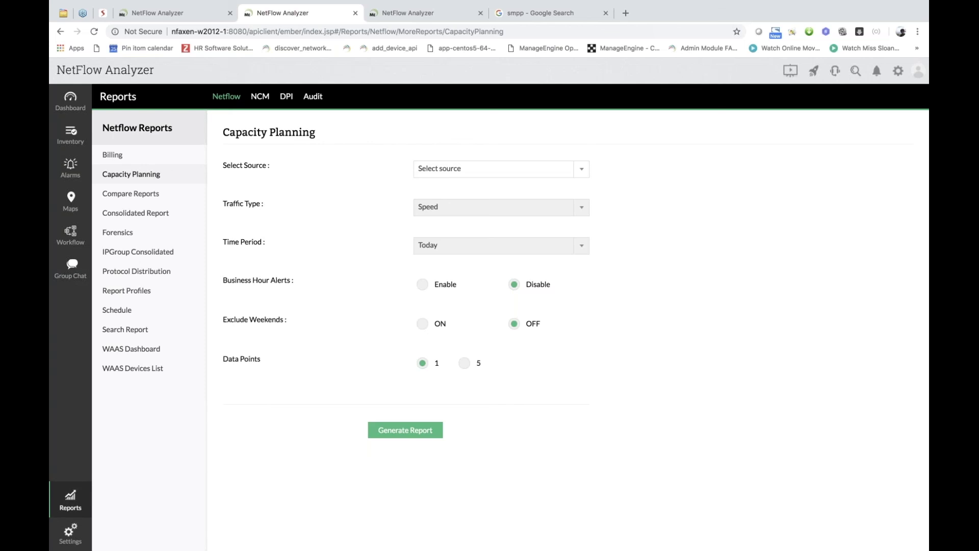
click(409, 424)
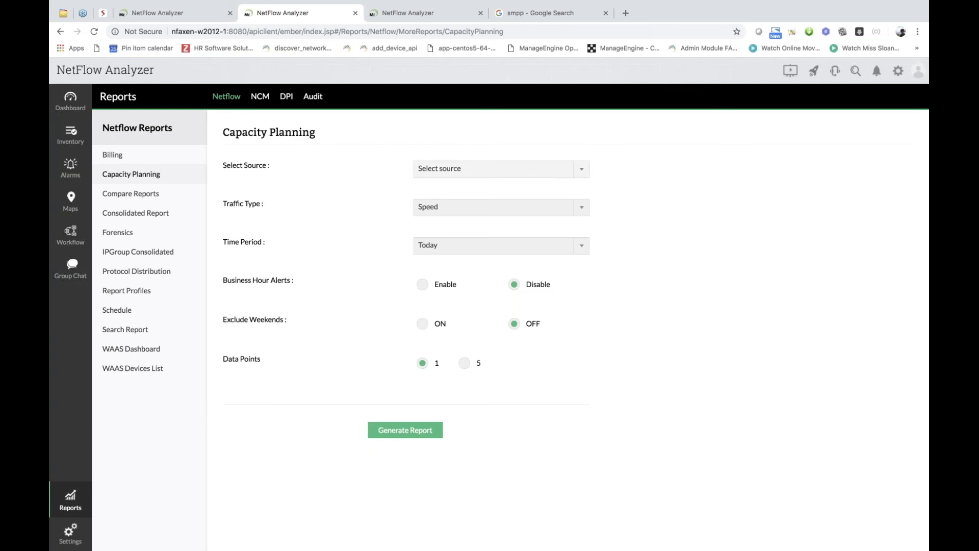
click(522, 169)
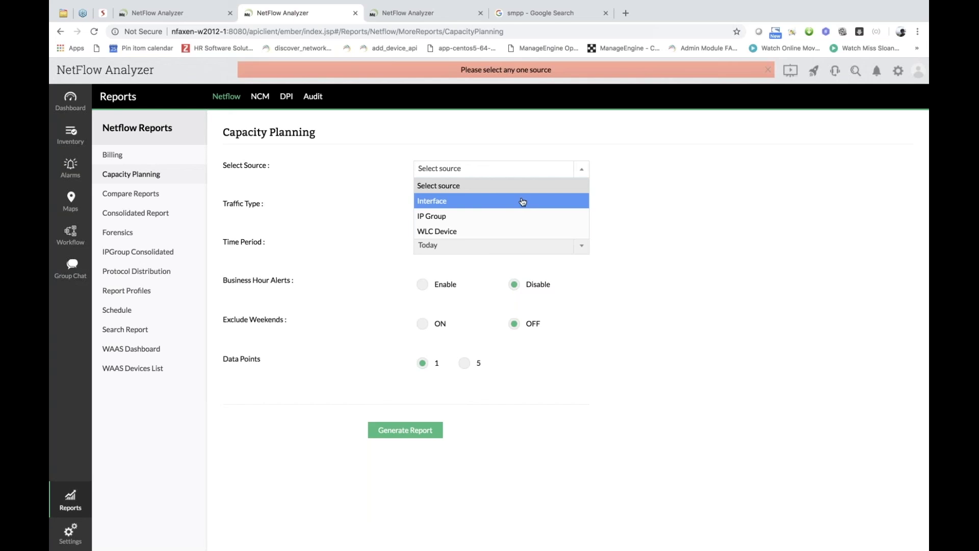
click(523, 201)
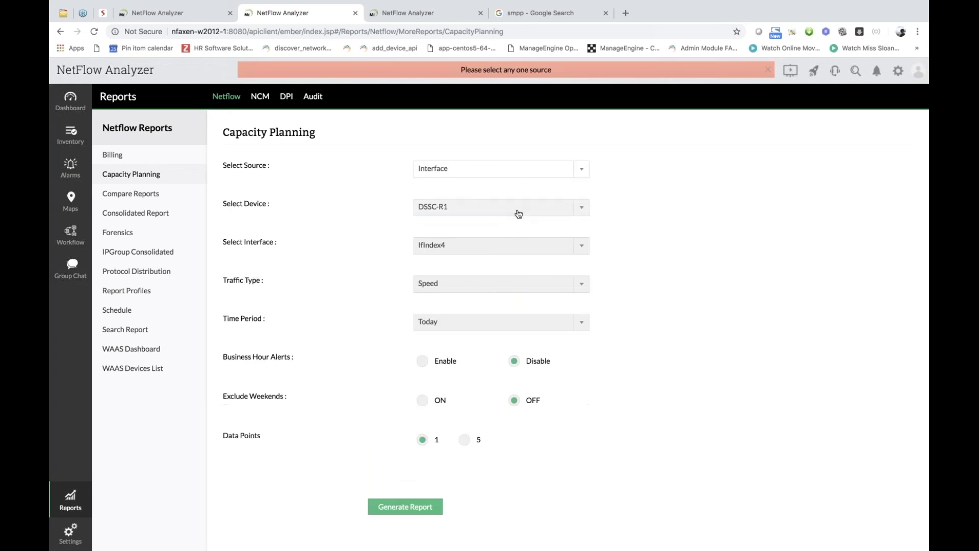
click(412, 511)
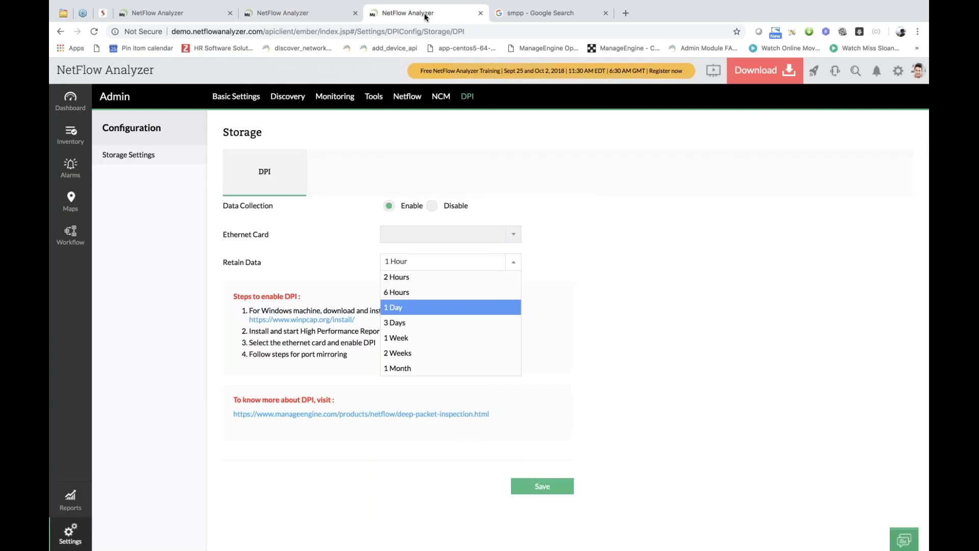
Generate a Capacity Planning report for GigabitEthernet0/2 of DataCenterV9Basic-IPv6, with Interface as the source, traffic type Speed and period Today.
click(79, 499)
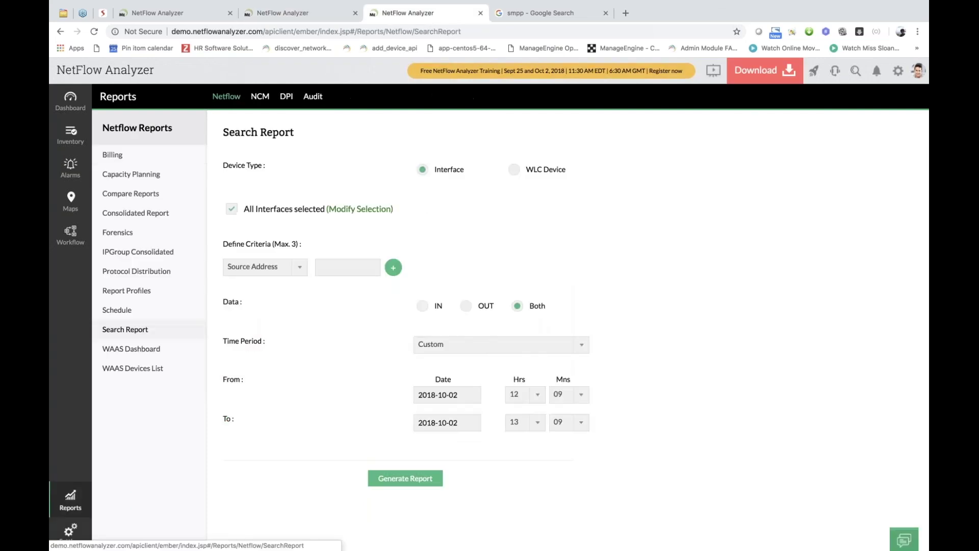
click(166, 181)
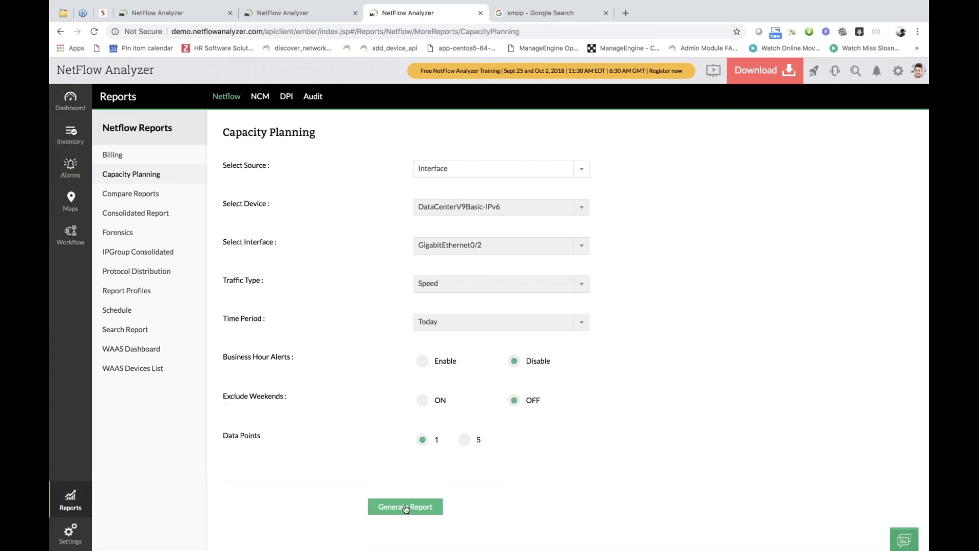
click(405, 506)
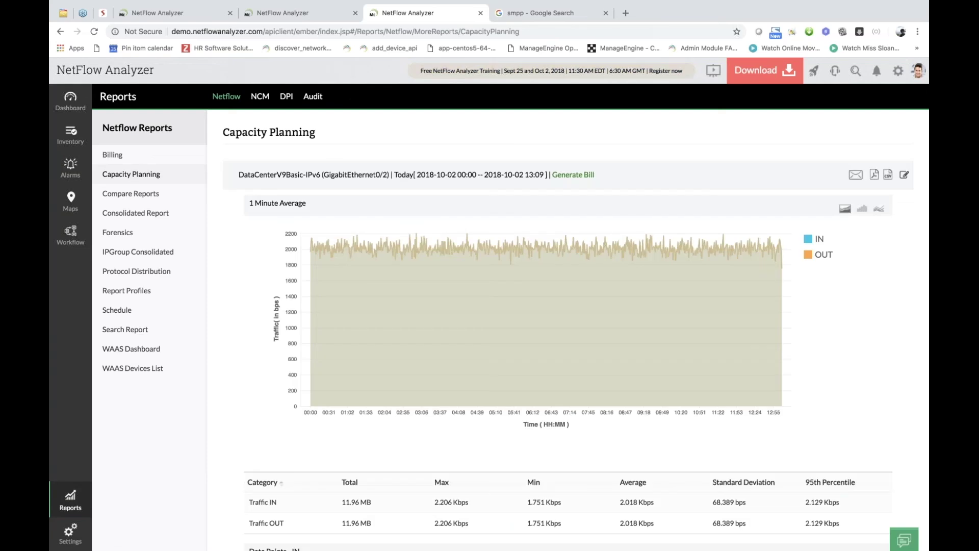
Examine the Capacity Planning report's traffic averages, daily usage, Application IN and OUT breakdowns and application growth tables.
scroll(561, 331, down, 5)
scroll(561, 332, down, 4)
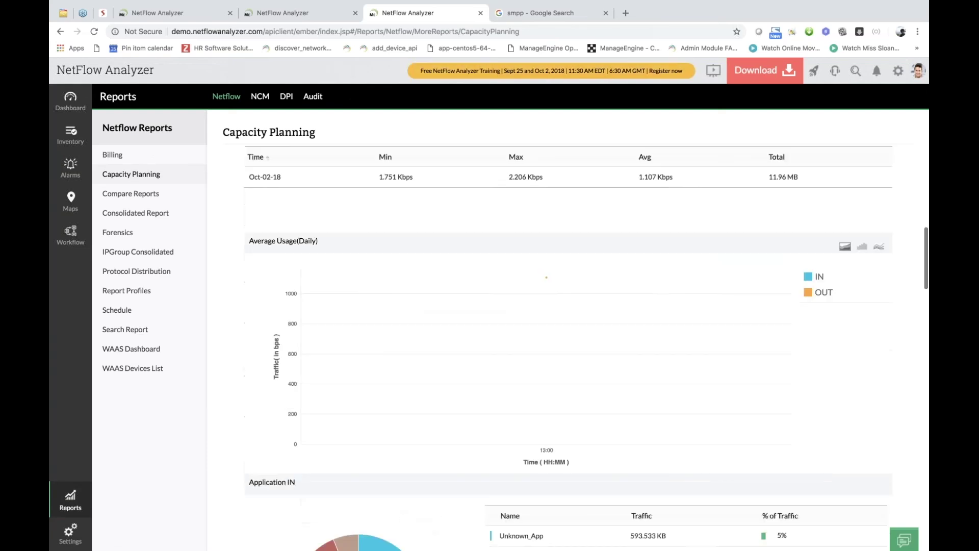
scroll(561, 332, down, 4)
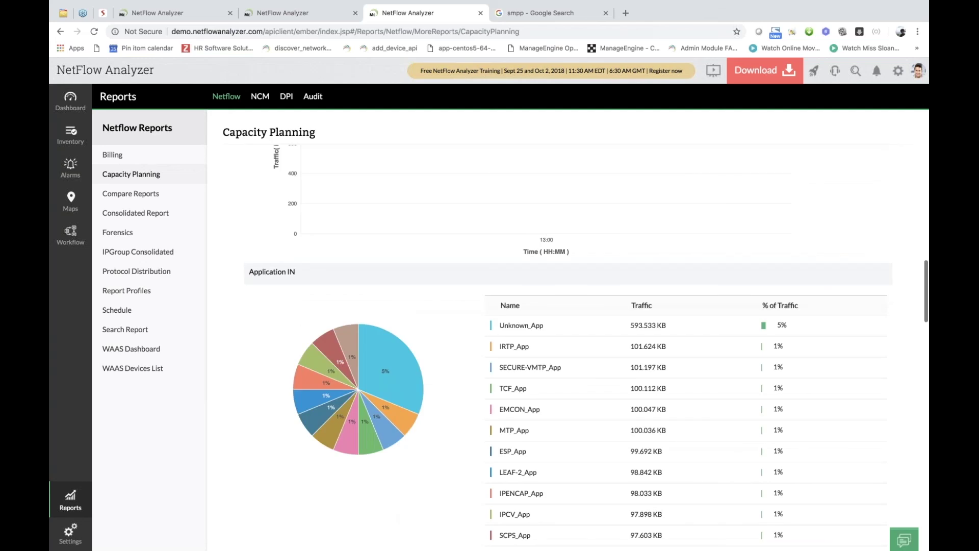
scroll(561, 332, down, 3)
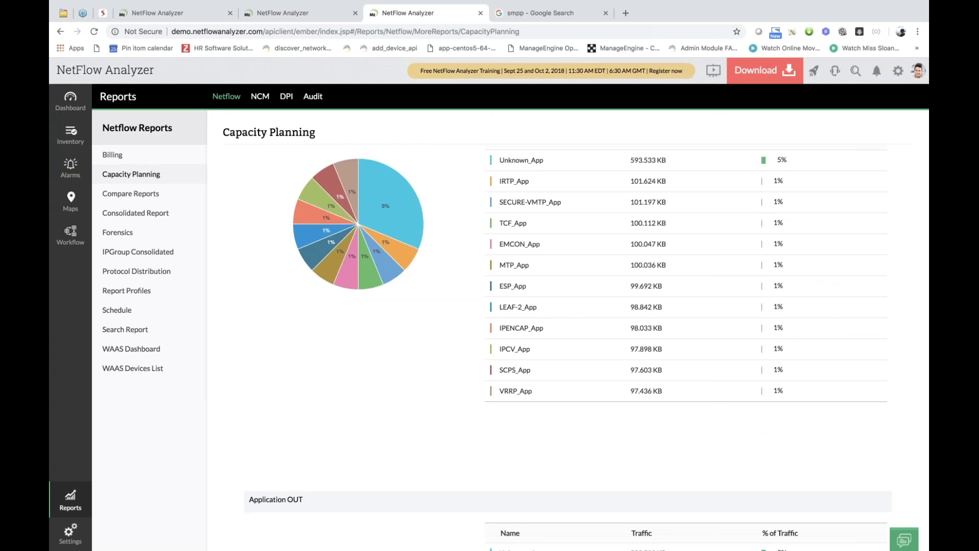
scroll(561, 331, down, 6)
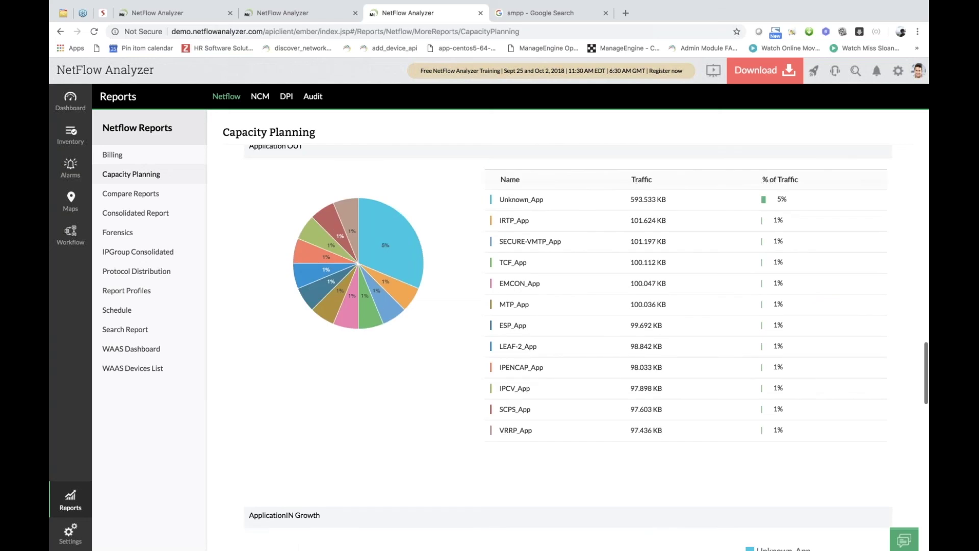
scroll(561, 331, down, 6)
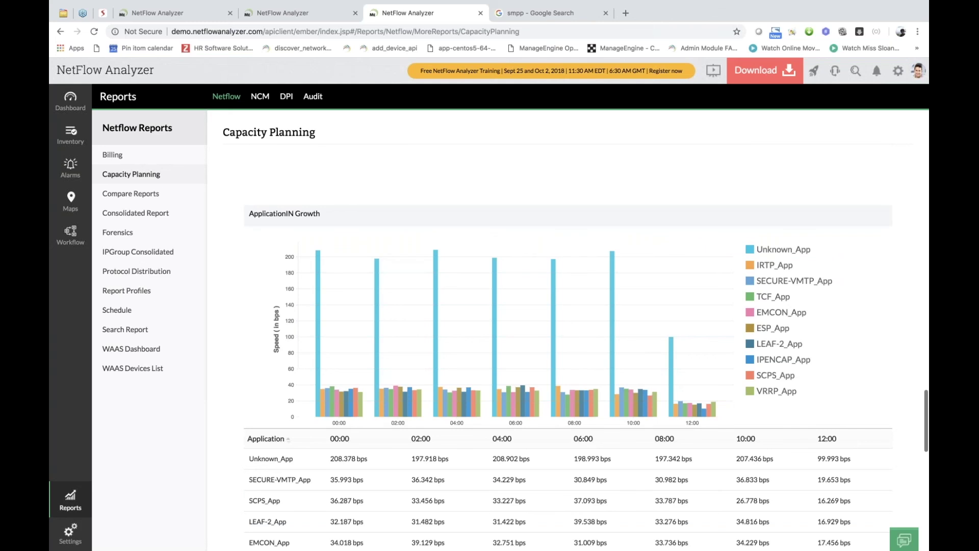
scroll(561, 332, down, 3)
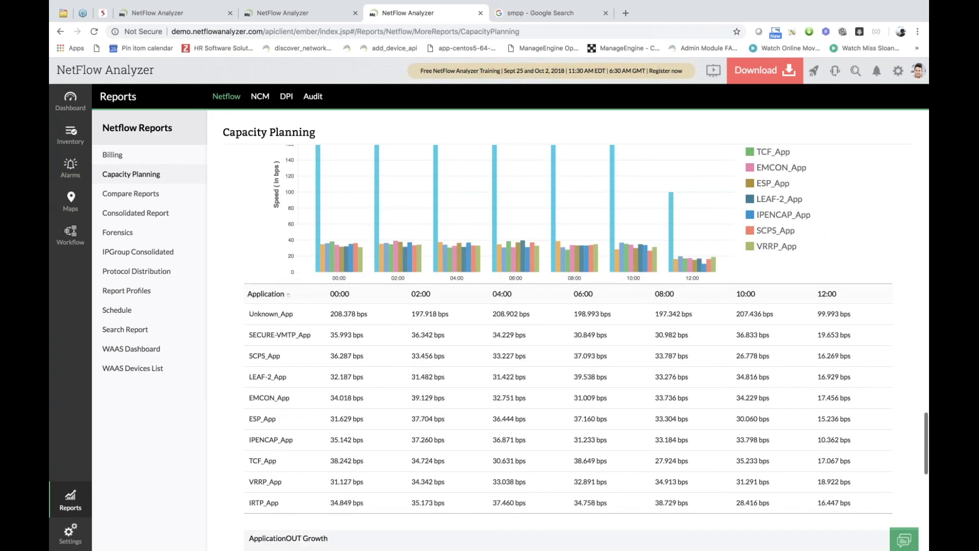
scroll(418, 528, up, 9)
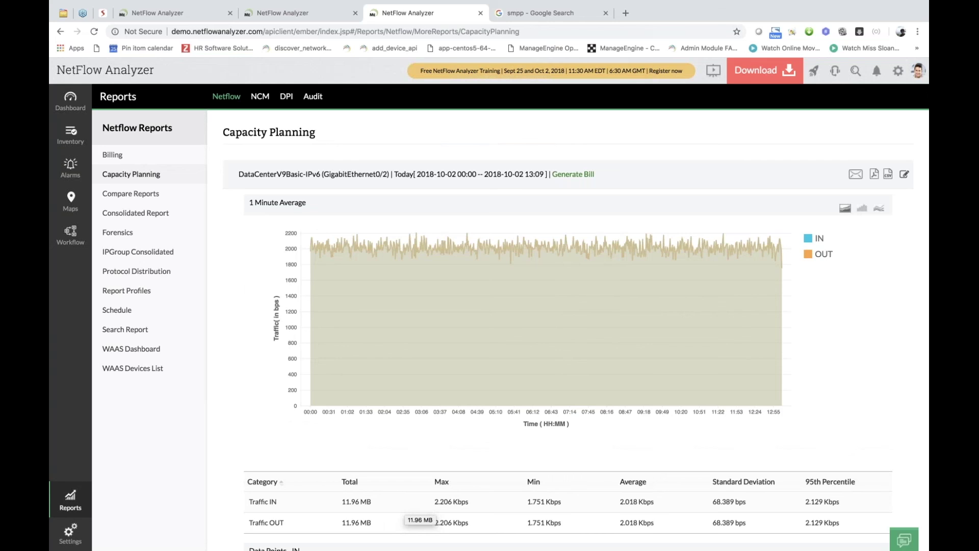
scroll(419, 515, down, 10)
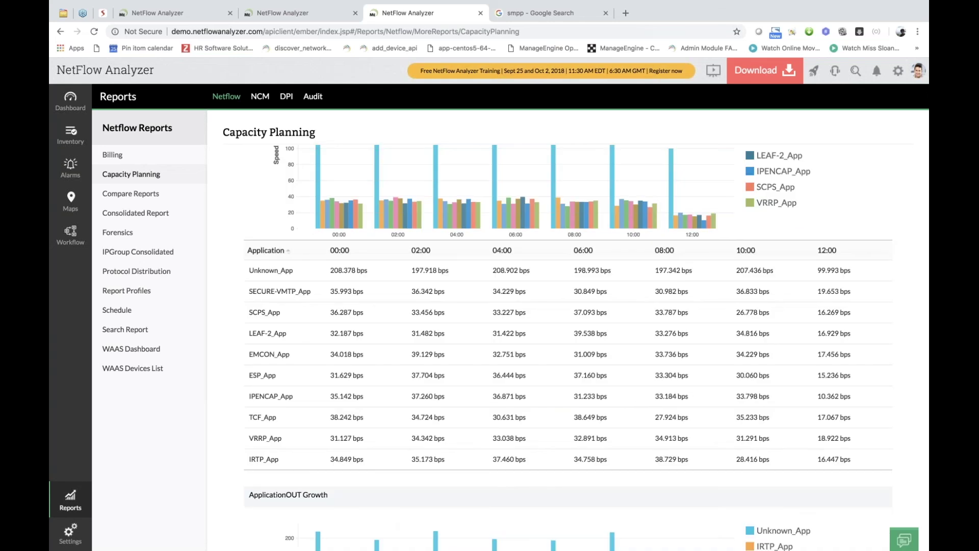
scroll(567, 306, up, 3)
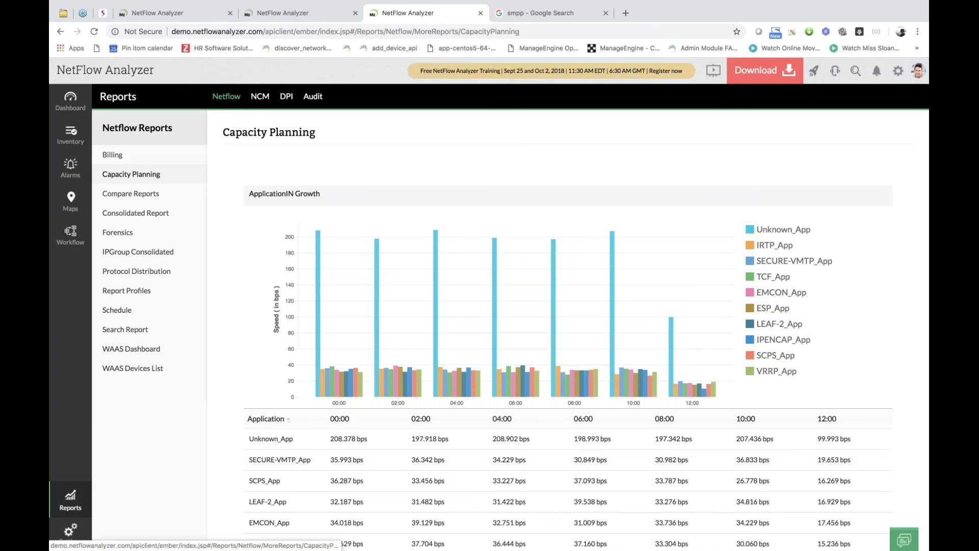
Generate a Forensics report for GigabitEthernet0/2 of DataCenterV9Basic-IPv6, from 12:10 to 13:10 on 2018-10-02.
click(143, 235)
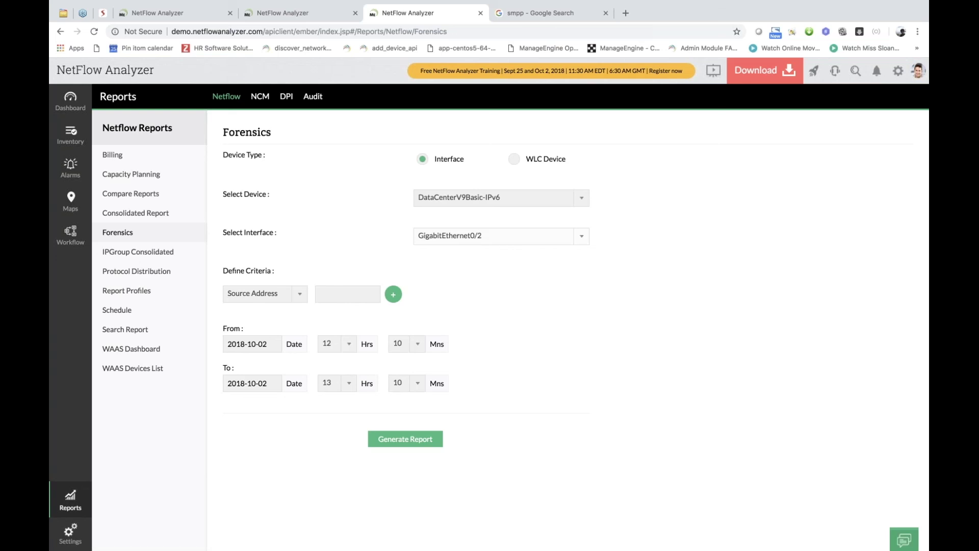
click(507, 199)
click(693, 215)
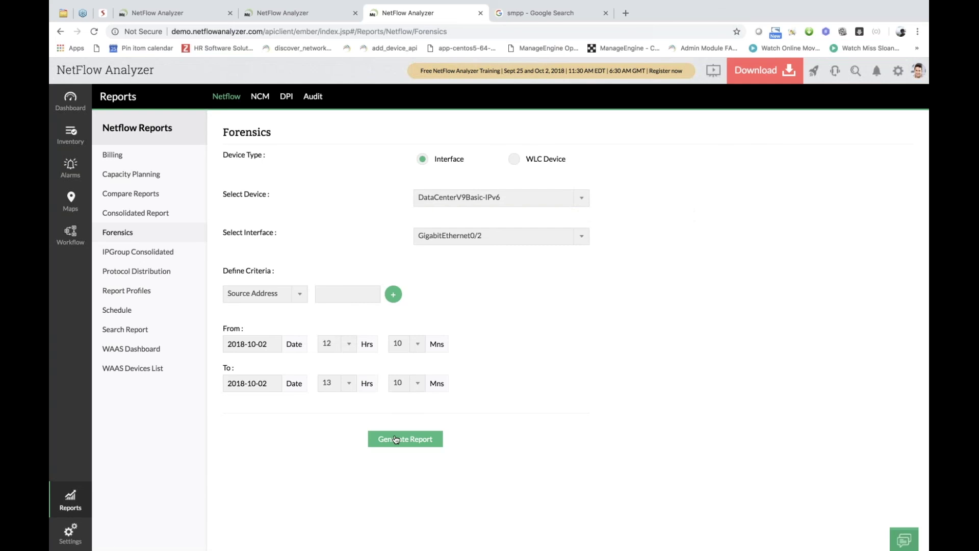
click(395, 439)
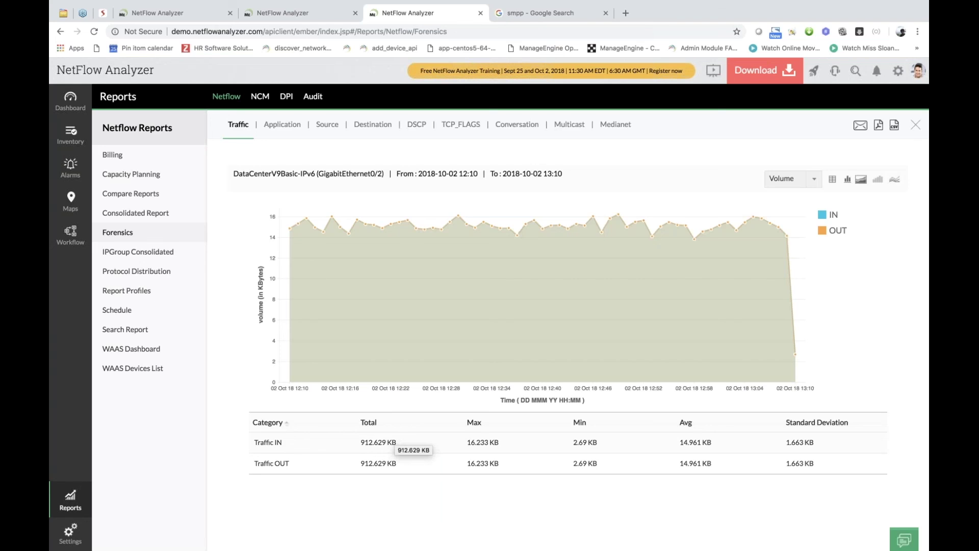
Review the Forensics report's Application data, including outgoing traffic, and its Source, Destination, DSCP and Conversation views.
click(302, 127)
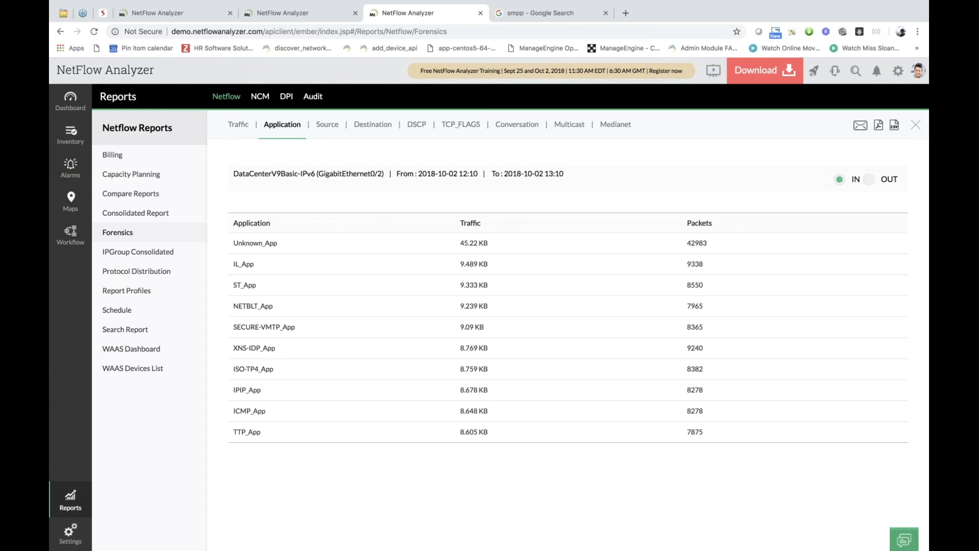
click(869, 180)
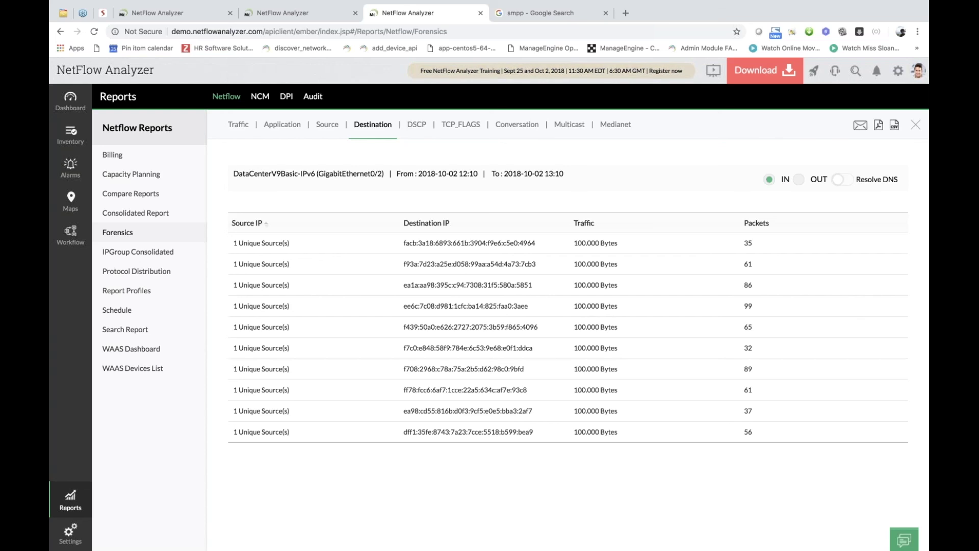
click(327, 124)
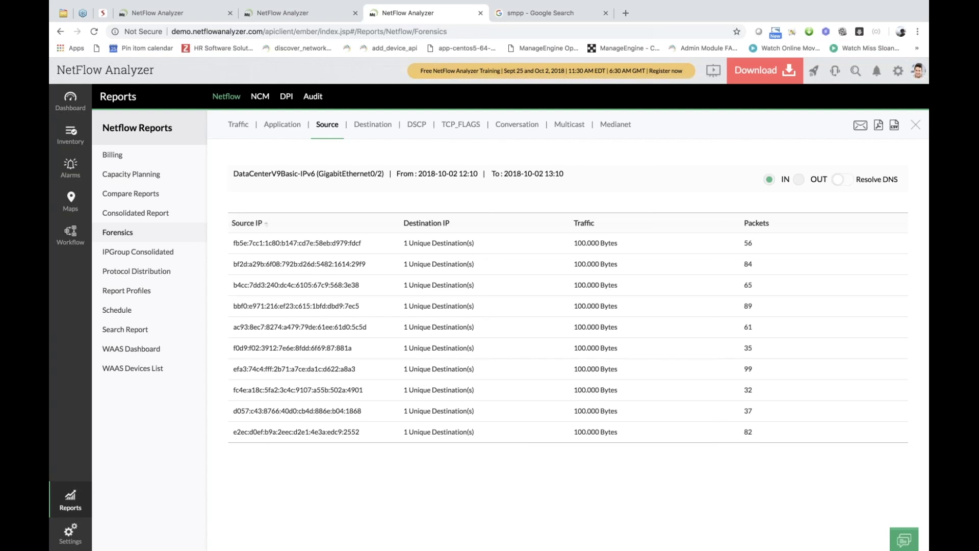
click(372, 124)
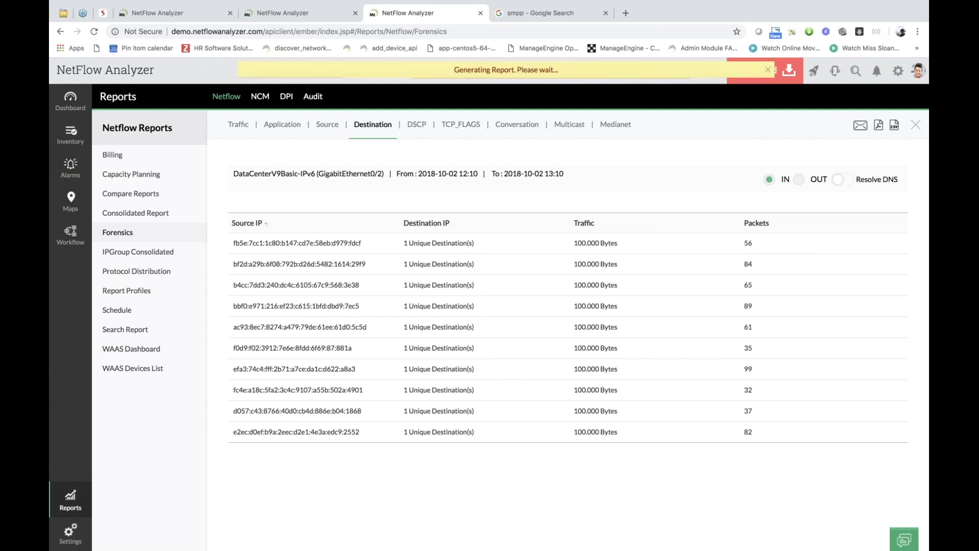
click(416, 124)
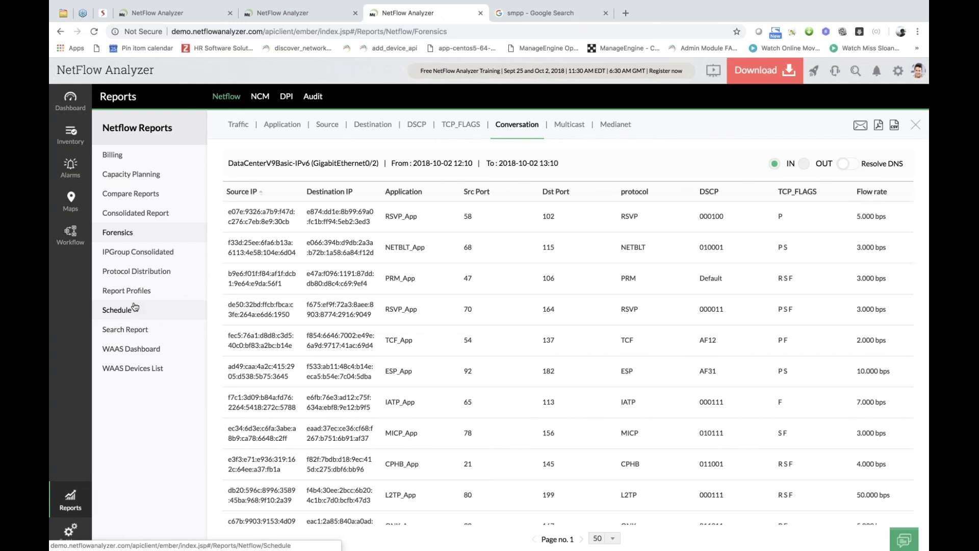
Start a Consolidated Report with Interface Group as the source and Manage Engine WAN Traffic as the interface group.
click(162, 211)
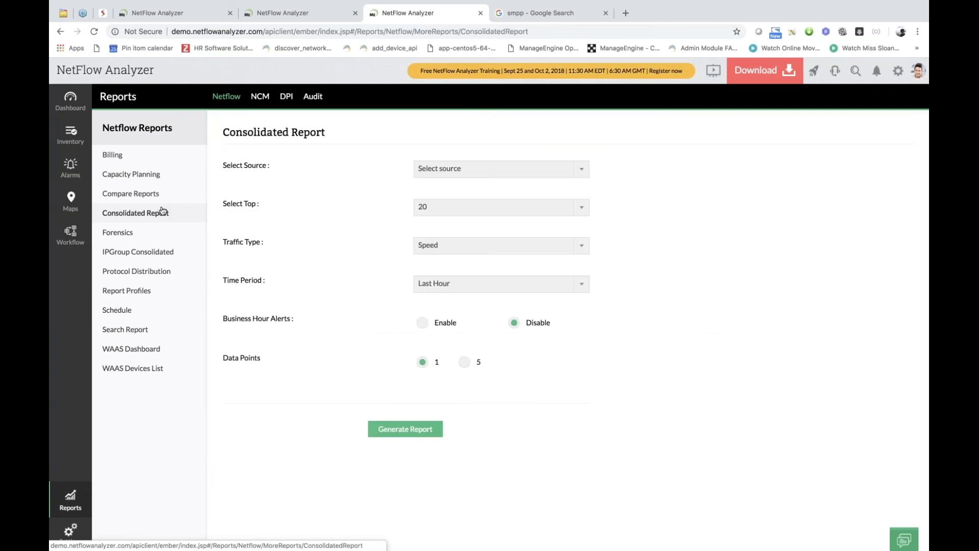
click(457, 169)
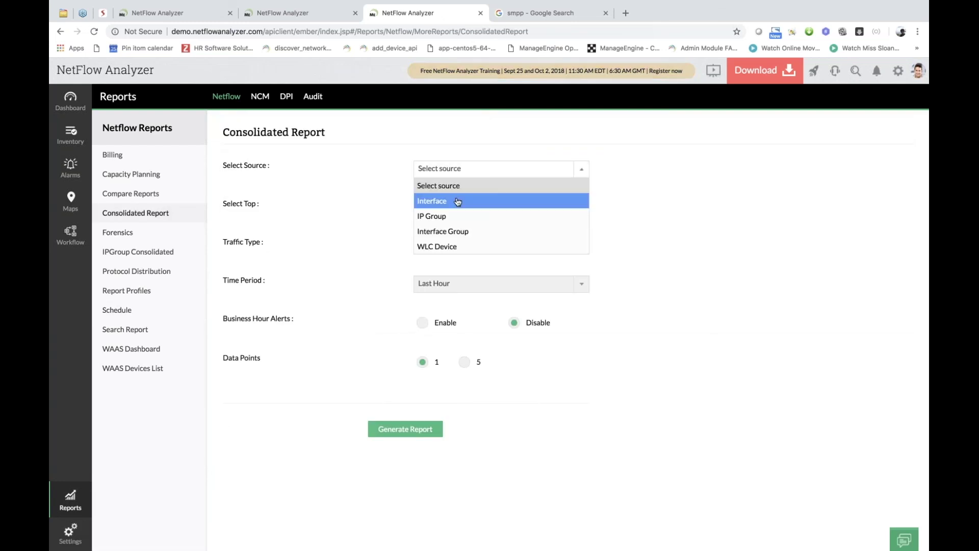
click(454, 232)
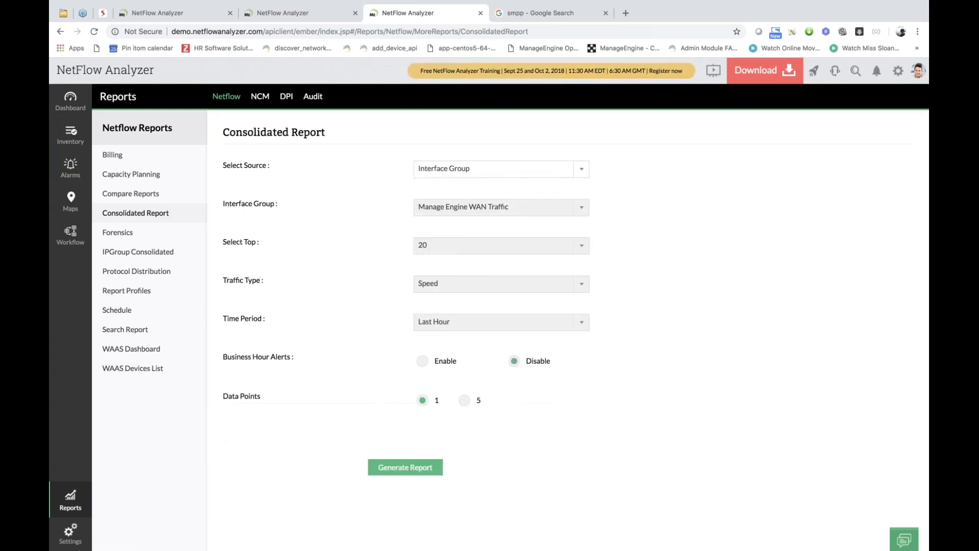
click(502, 208)
click(462, 224)
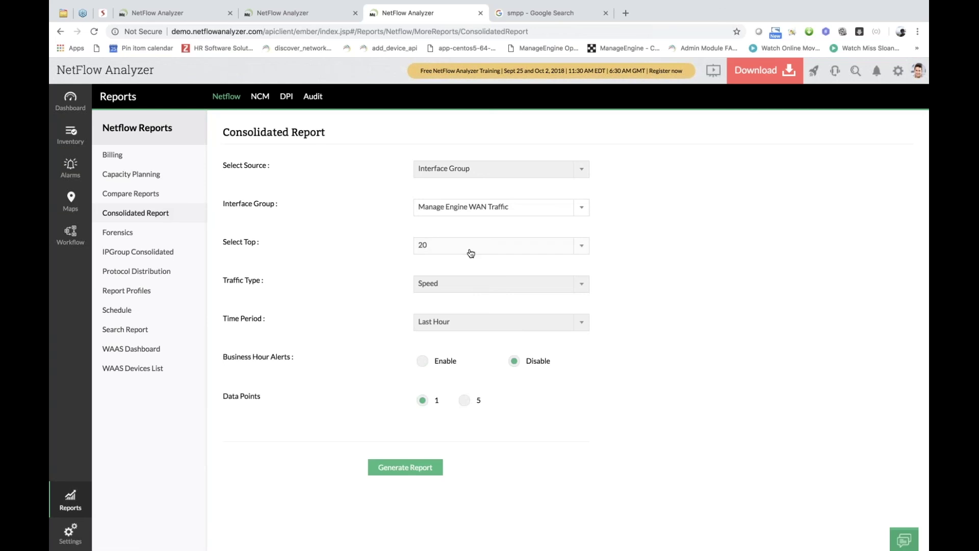
Generate the Consolidated Report for the top 30 by Speed over the Last Hour, with Business Hour Alerts disabled.
click(515, 284)
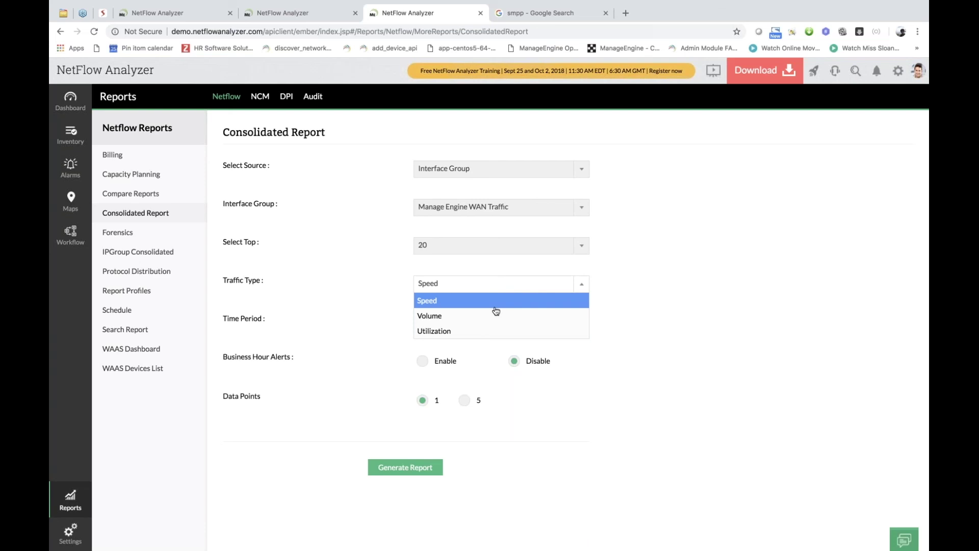
click(496, 304)
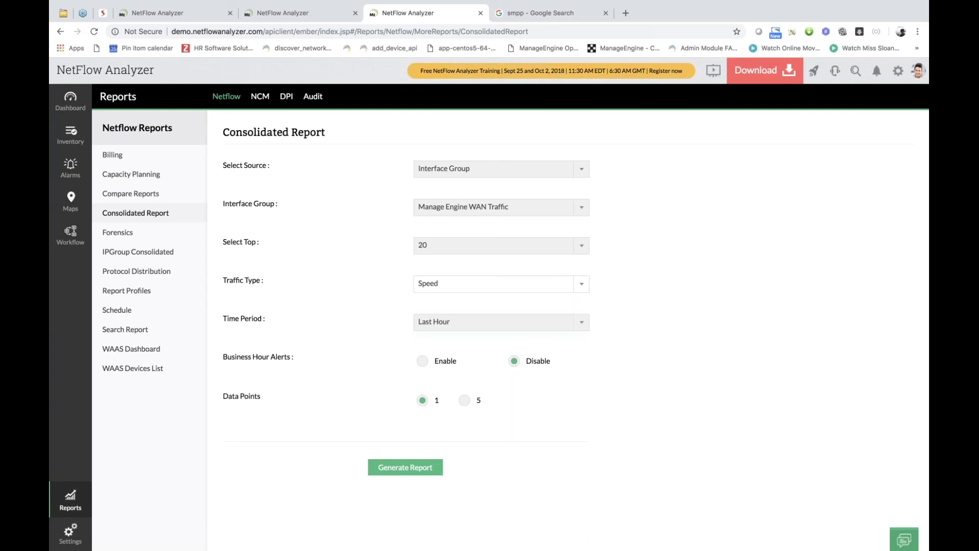
click(501, 246)
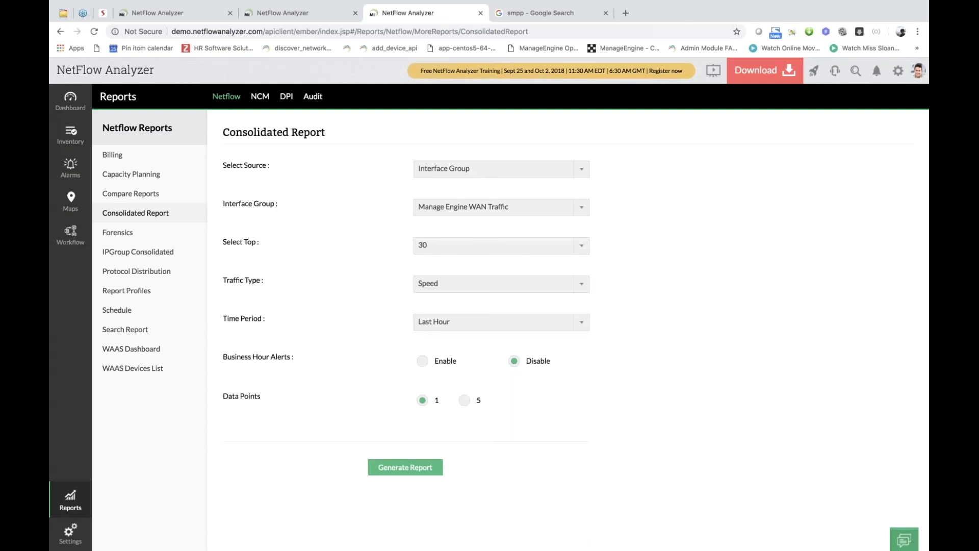
click(433, 361)
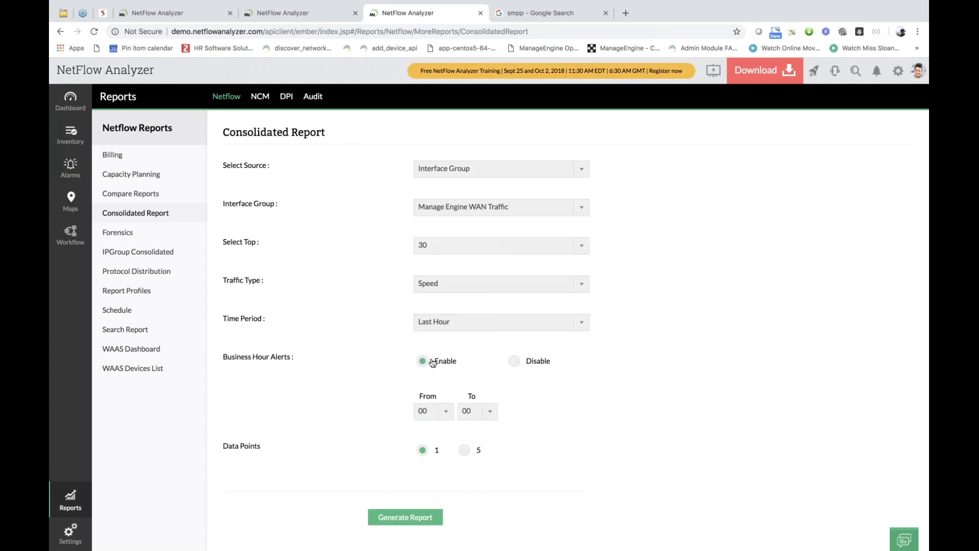
key(Right)
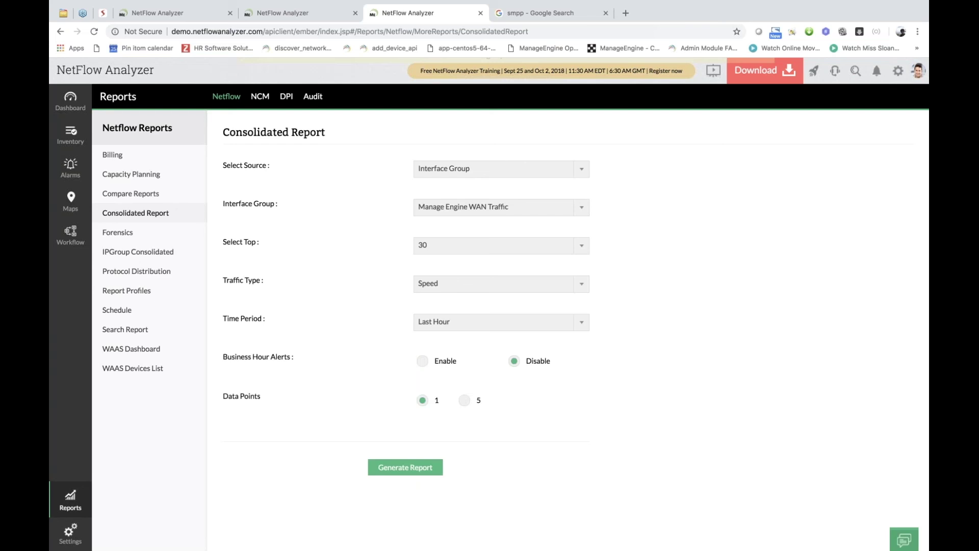
key(Return)
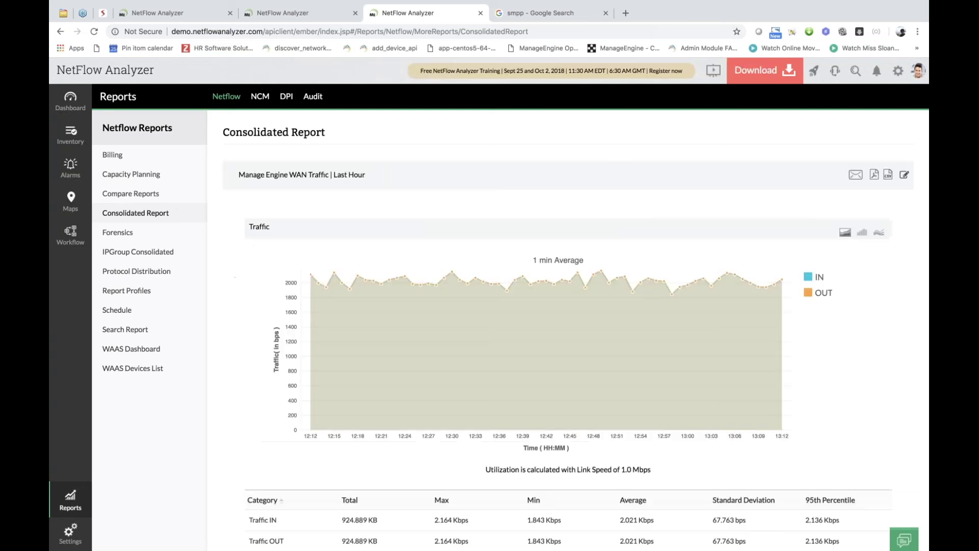
Look through the Consolidated Report's application, source and destination breakdowns and return to its traffic graph.
scroll(568, 347, down, 7)
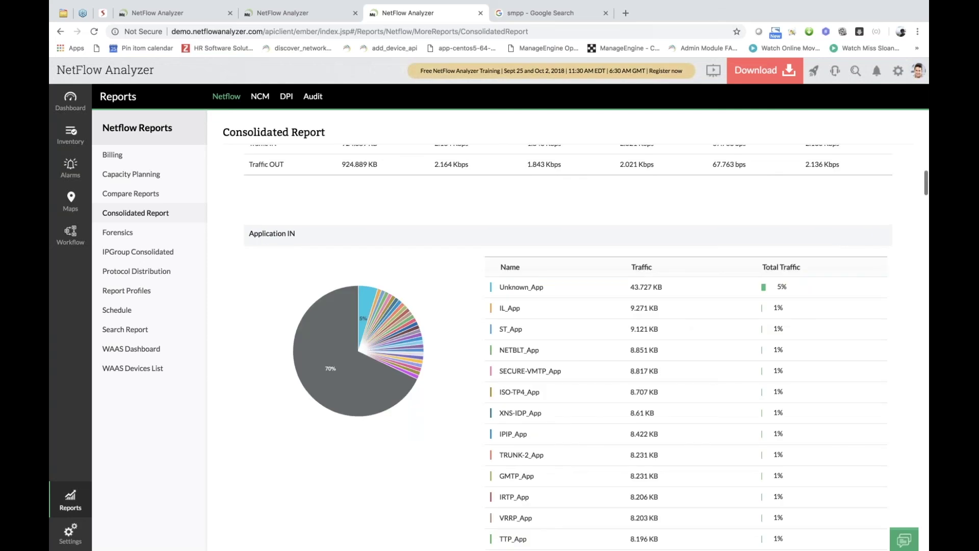
scroll(567, 347, down, 1)
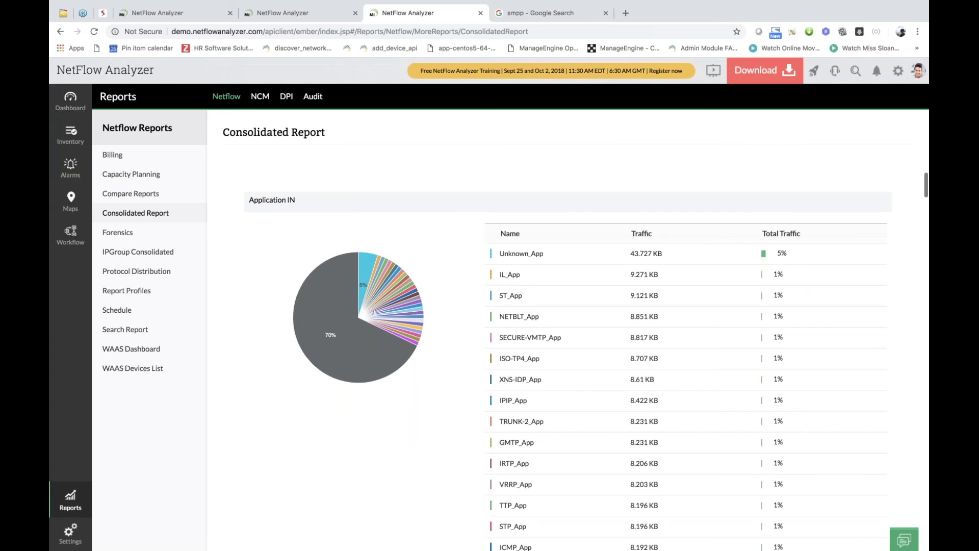
scroll(568, 346, down, 20)
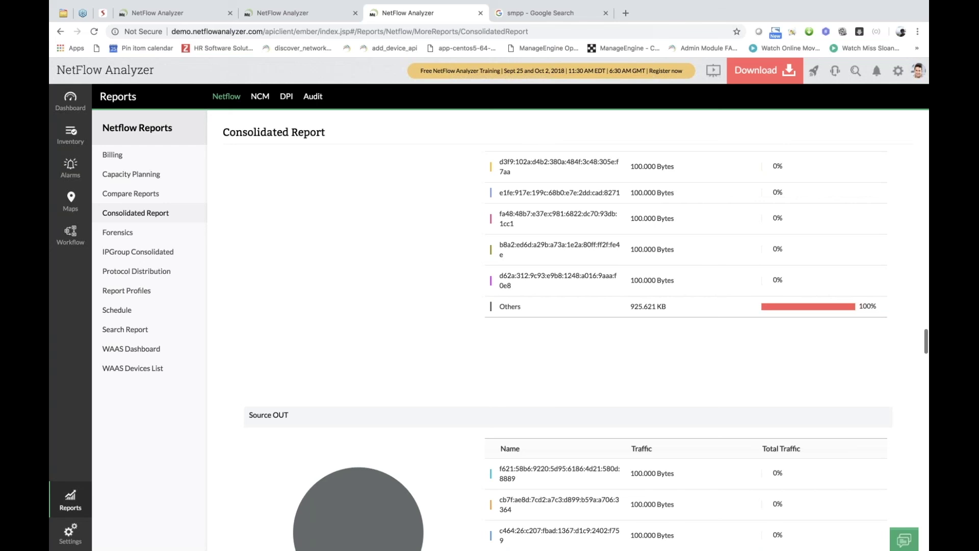
scroll(786, 194, down, 10)
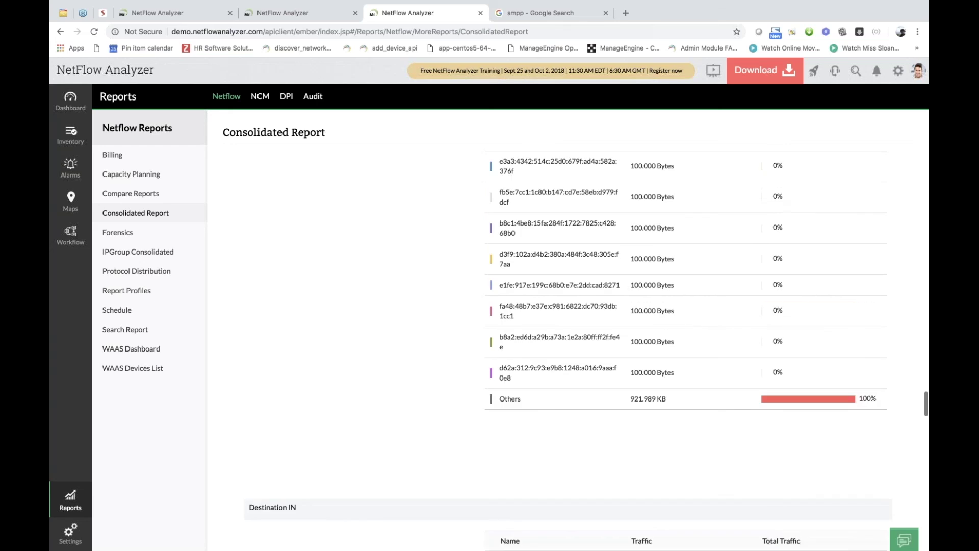
scroll(551, 279, up, 20)
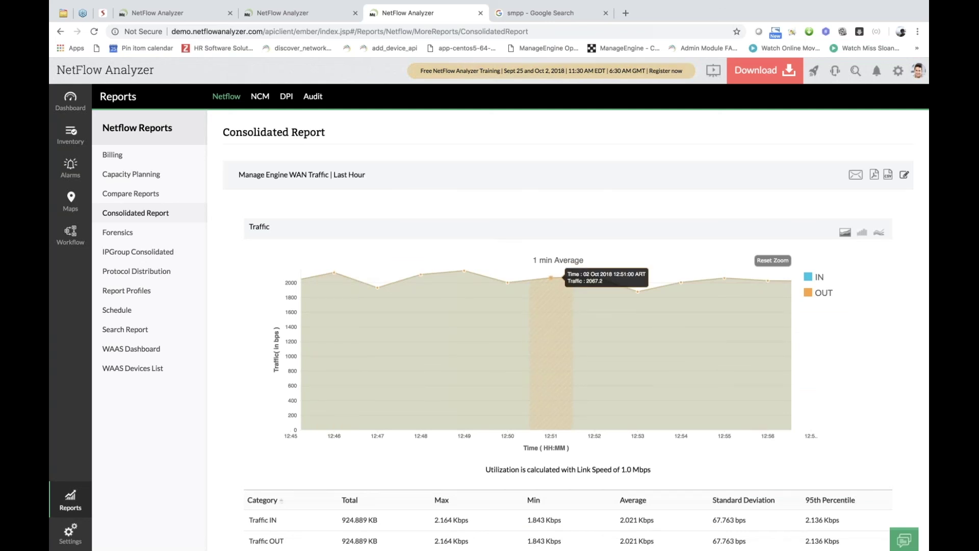
Reset the Consolidated Report graph's zoom, hide its IN series and view the traffic in the other chart styles.
click(772, 260)
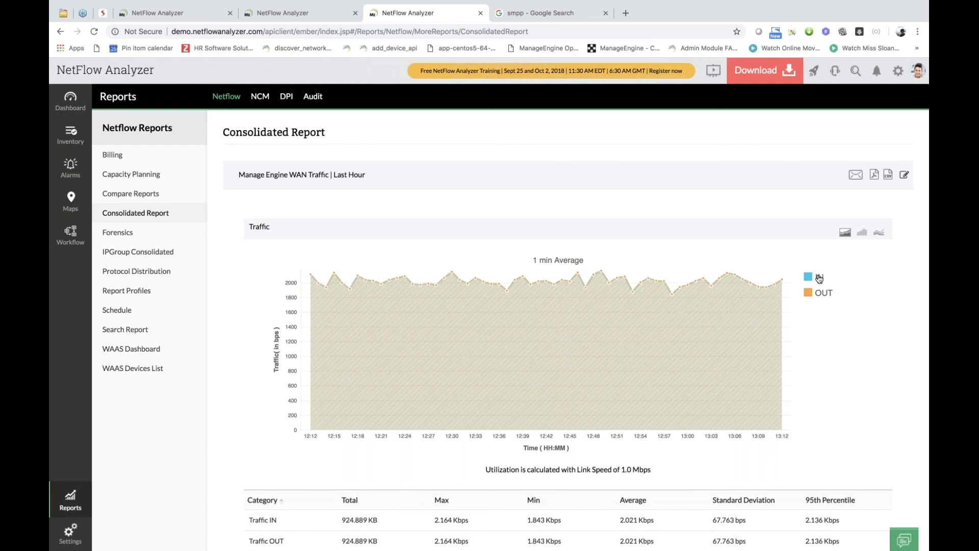
click(819, 278)
scroll(819, 278, down, 1)
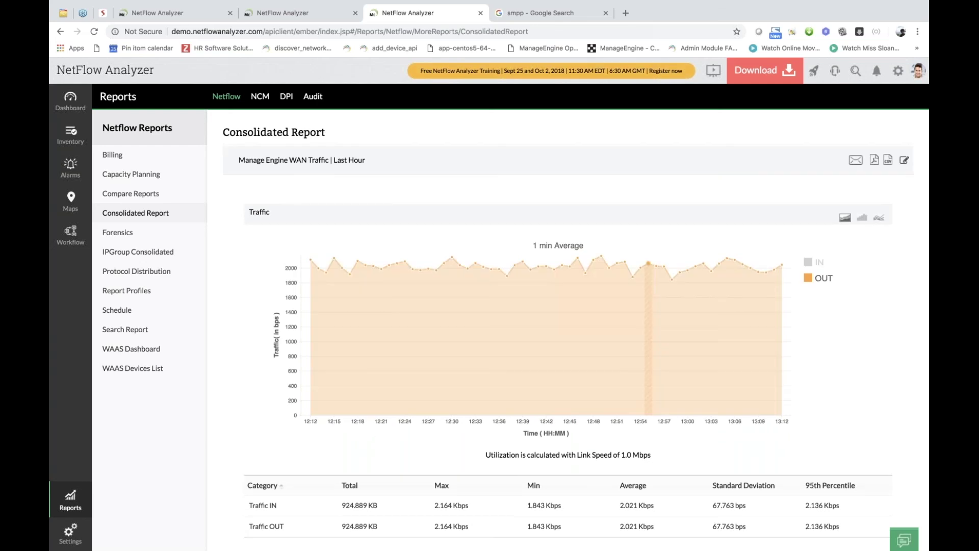
click(861, 234)
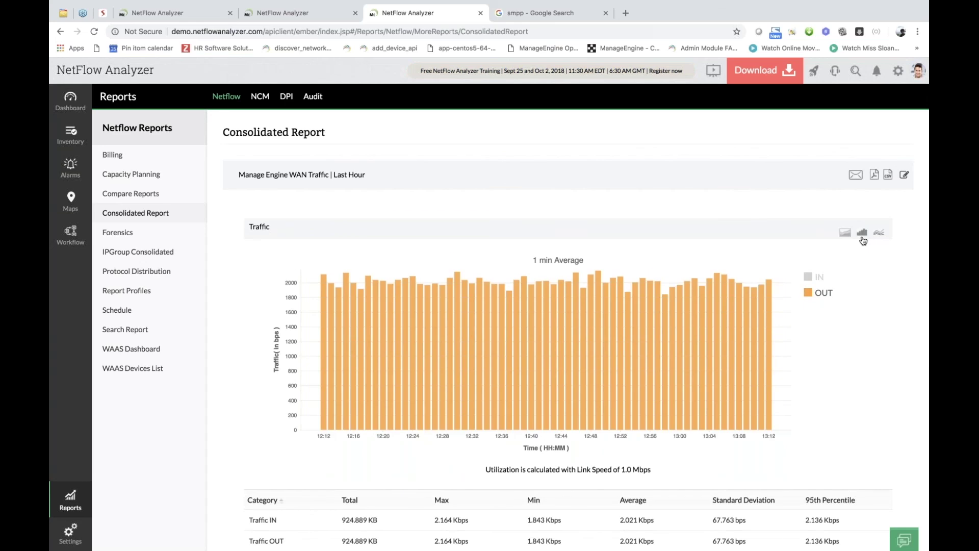
click(879, 233)
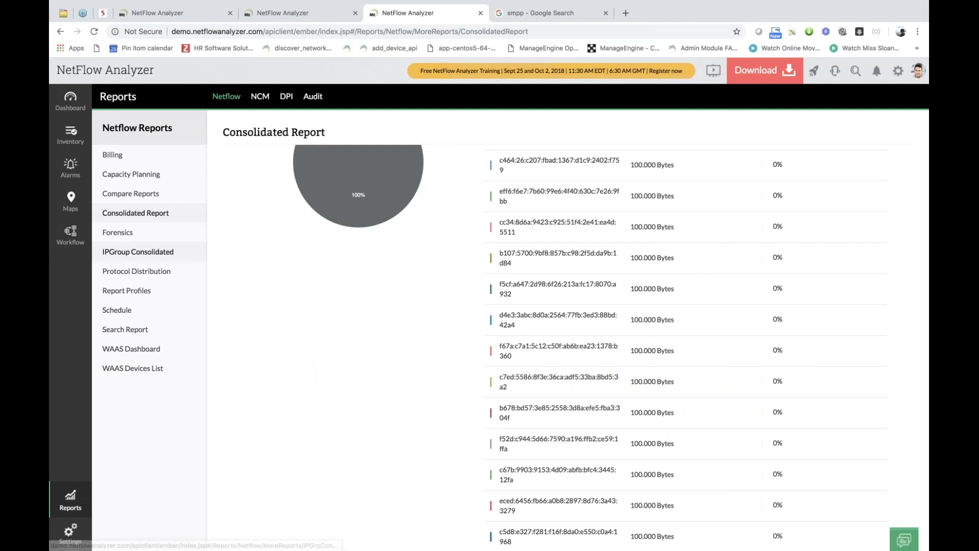
Generate the IPGroup Consolidated report by Speed for the Last 15 Minutes and sort it by In Traffic, then Out Traffic.
click(182, 259)
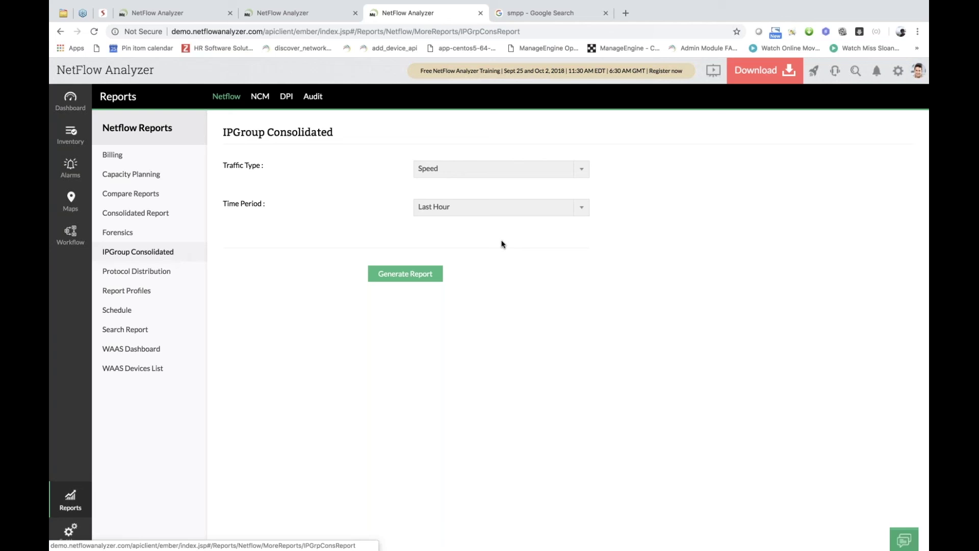
click(490, 209)
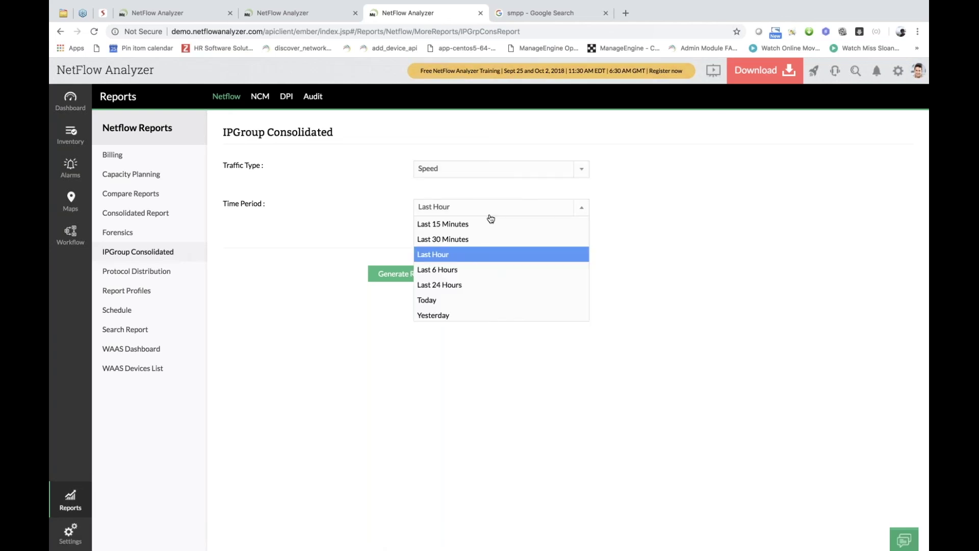
click(491, 227)
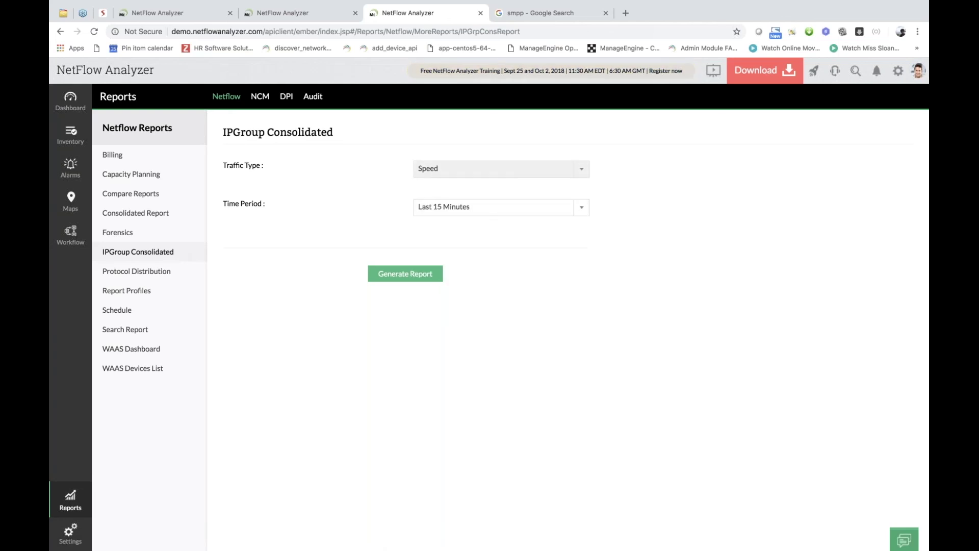
click(483, 176)
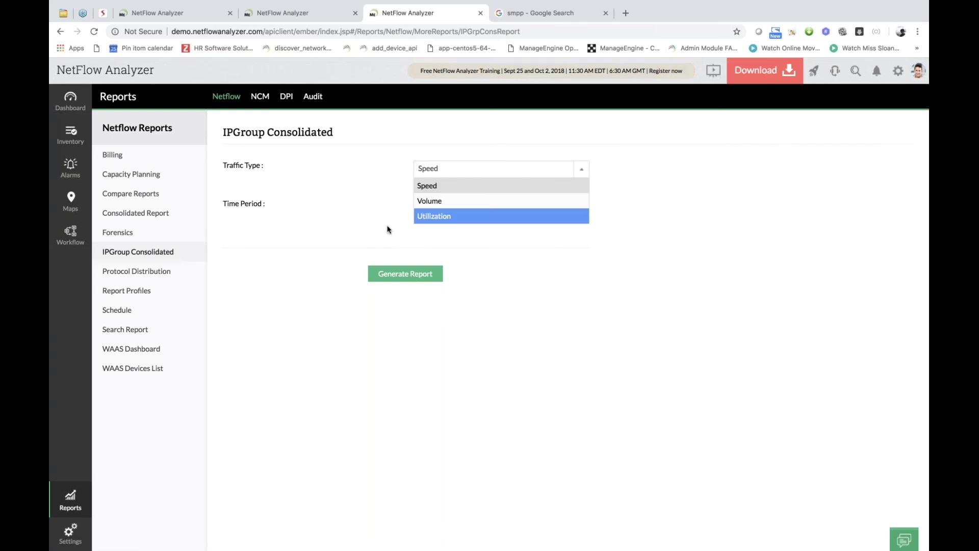
click(388, 229)
click(474, 208)
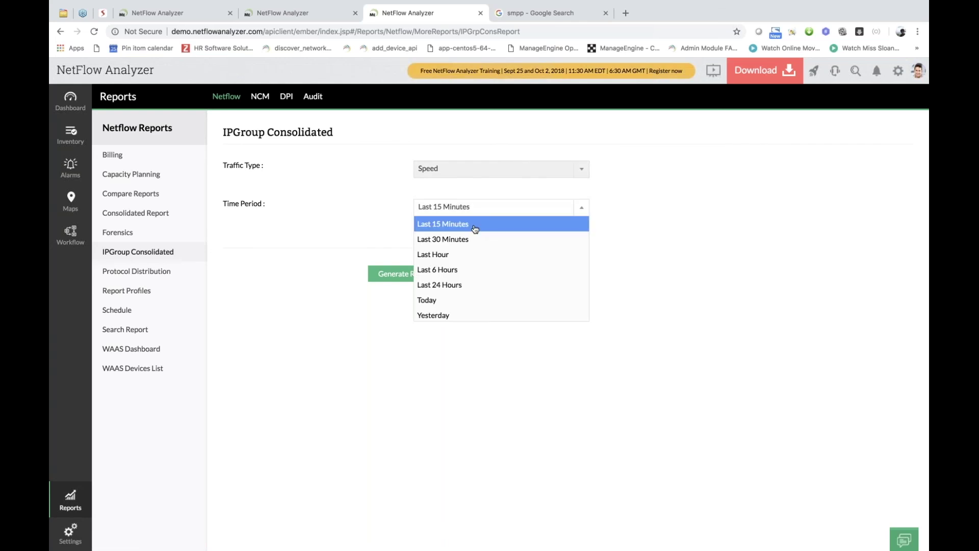
click(474, 224)
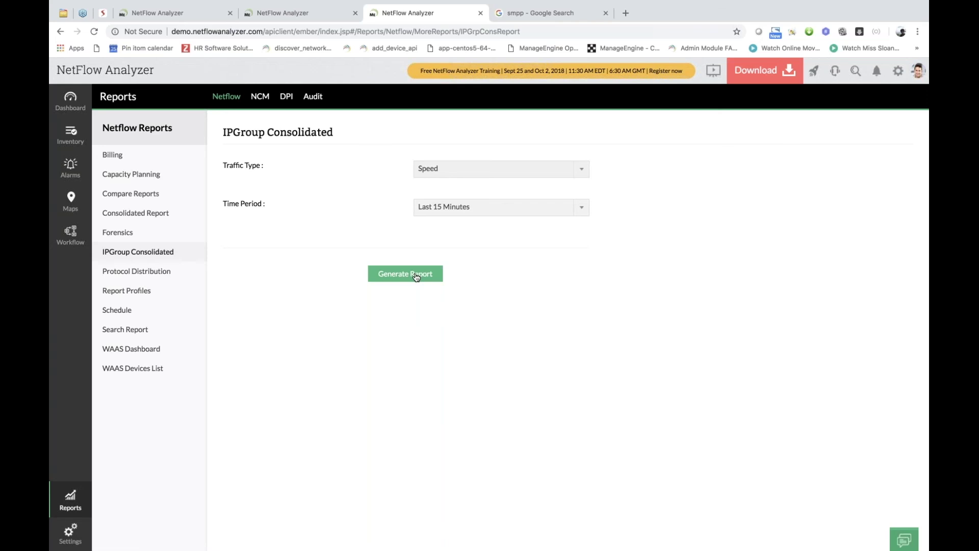
click(416, 276)
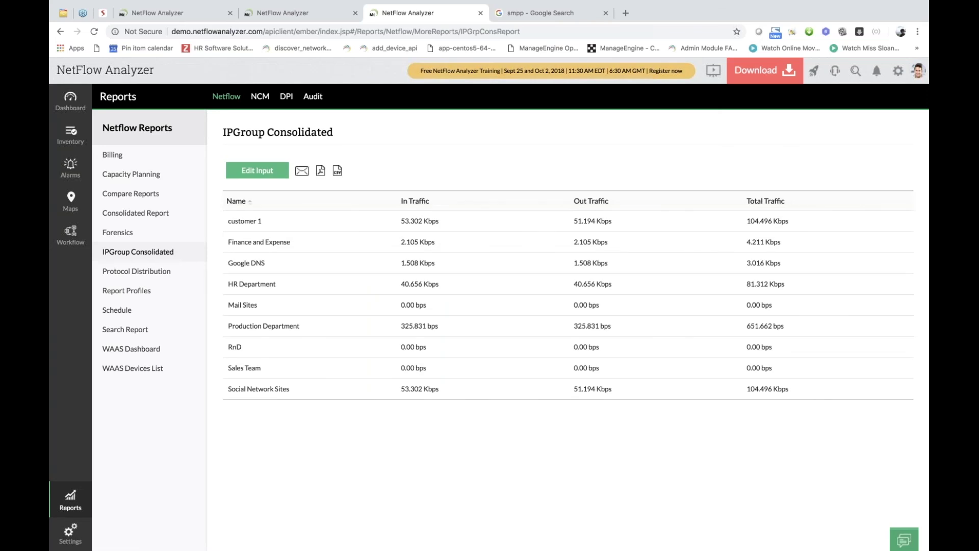
click(415, 201)
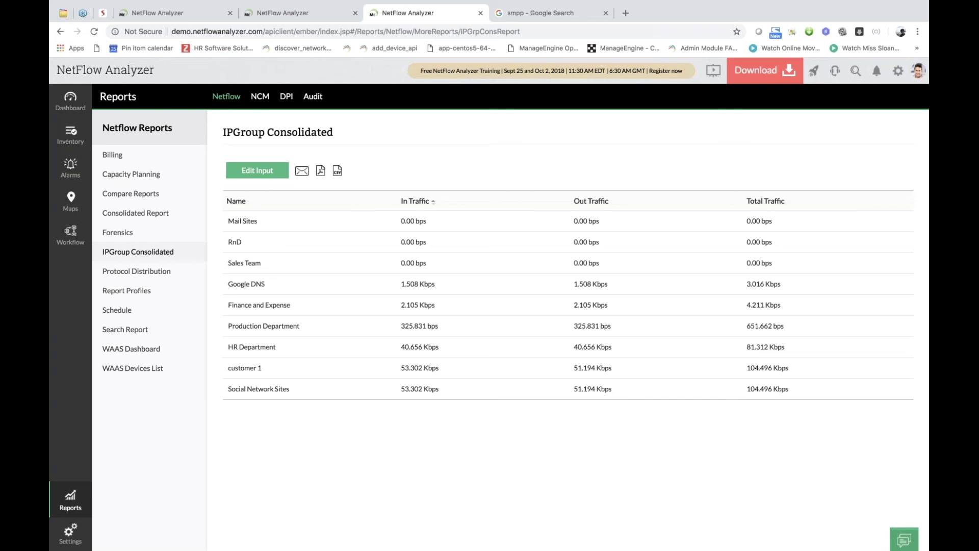
click(592, 201)
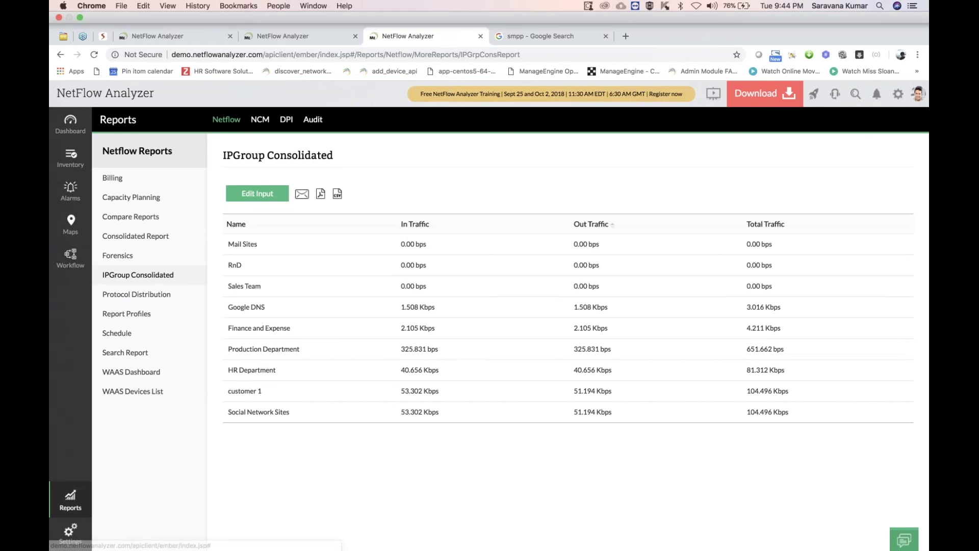
In Billing, start a new Speed bill plan in Indian Rupee - INR with a base cost of 123.
click(157, 177)
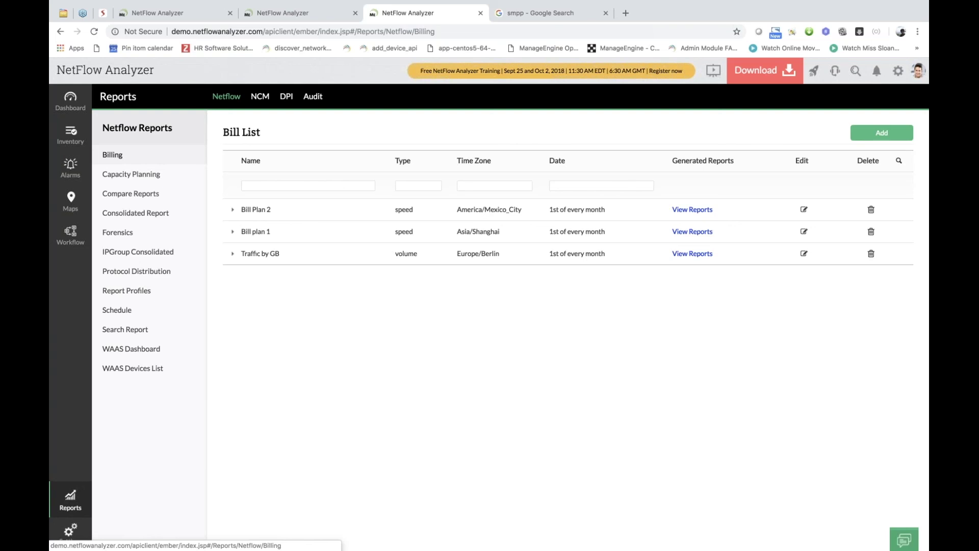
click(881, 134)
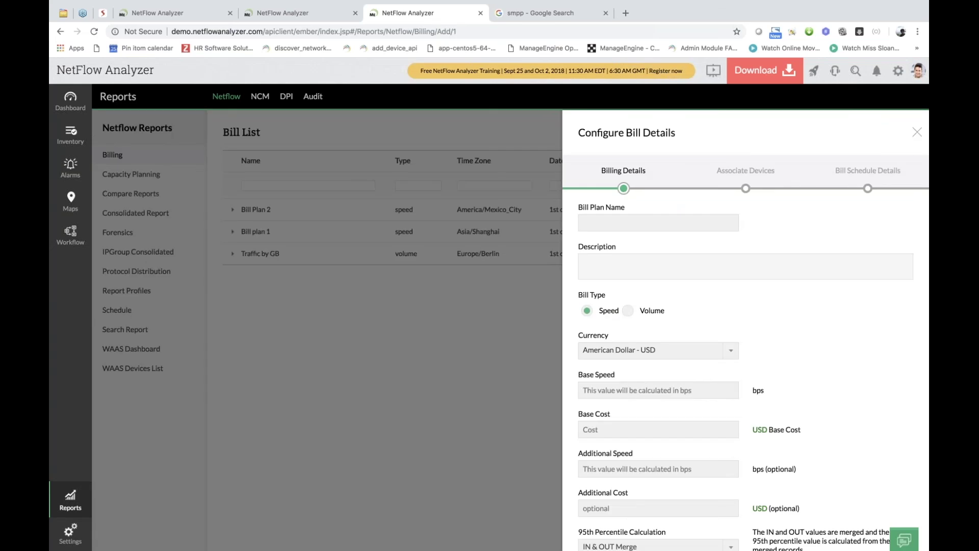
click(619, 427)
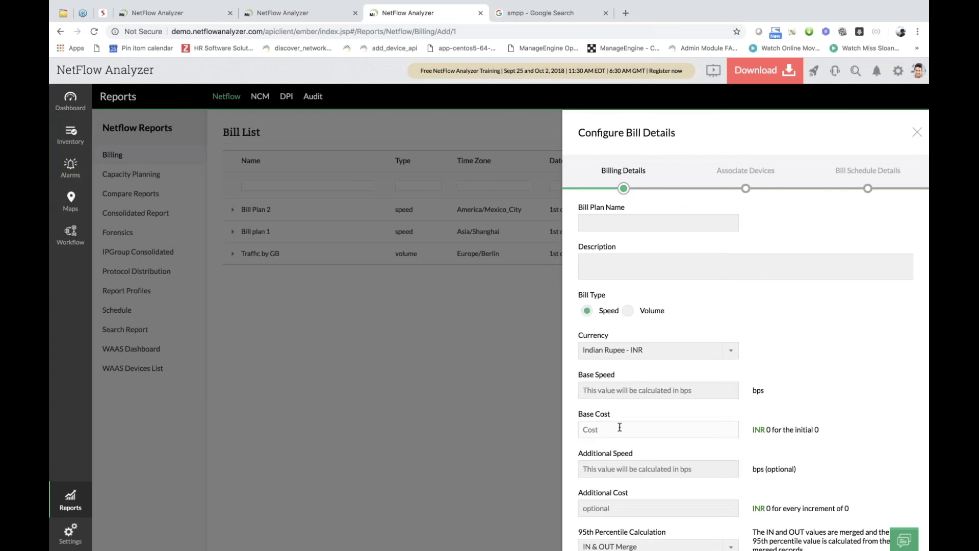
click(620, 427)
scroll(620, 427, down, 2)
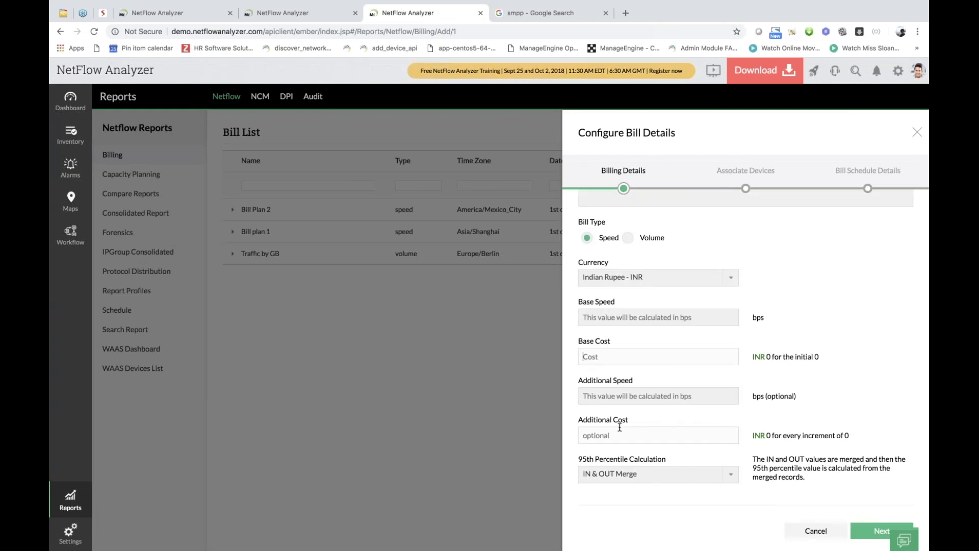
text(123)
Set the plan's additional cost to 12 and both additional and base speed to 23 bps, and continue to Associate Devices.
click(628, 399)
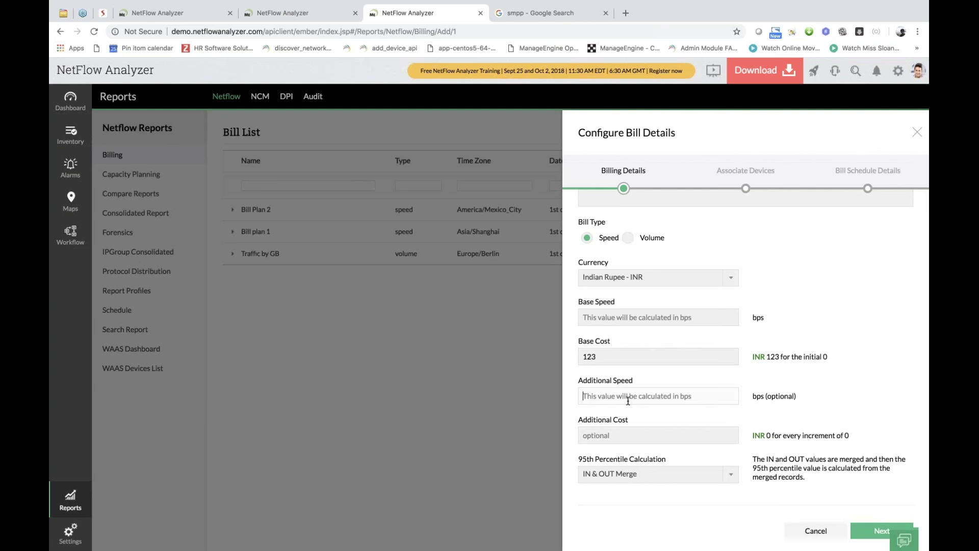
key(Tab)
text(12)
click(614, 398)
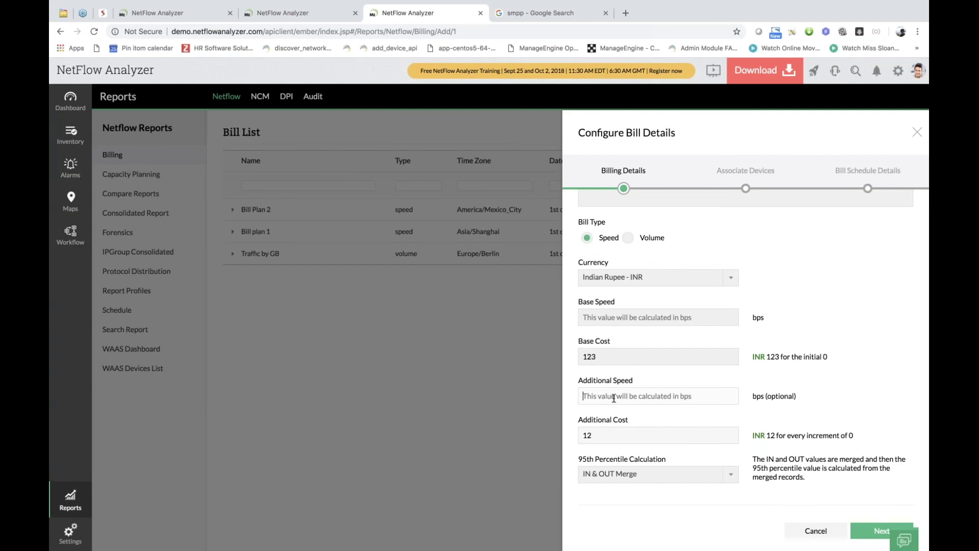
text(23)
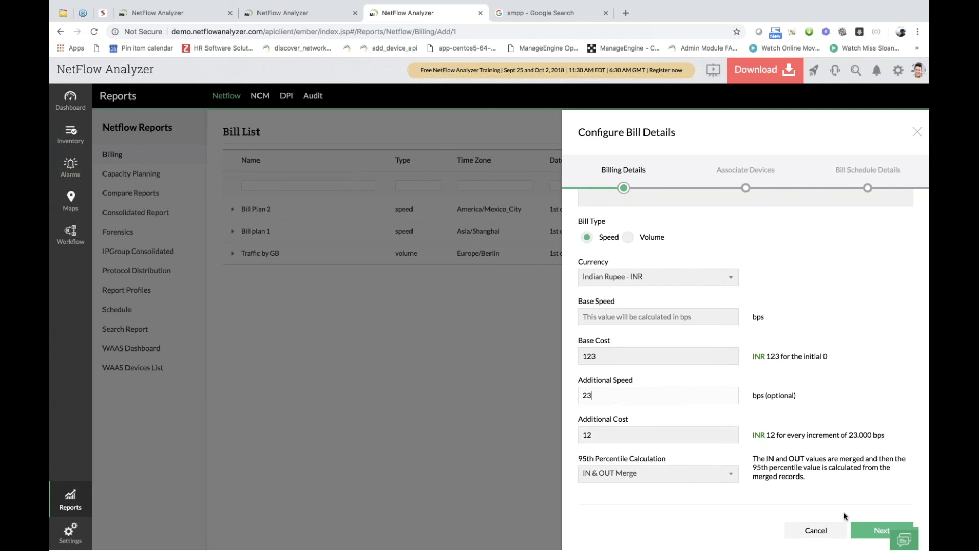
click(862, 529)
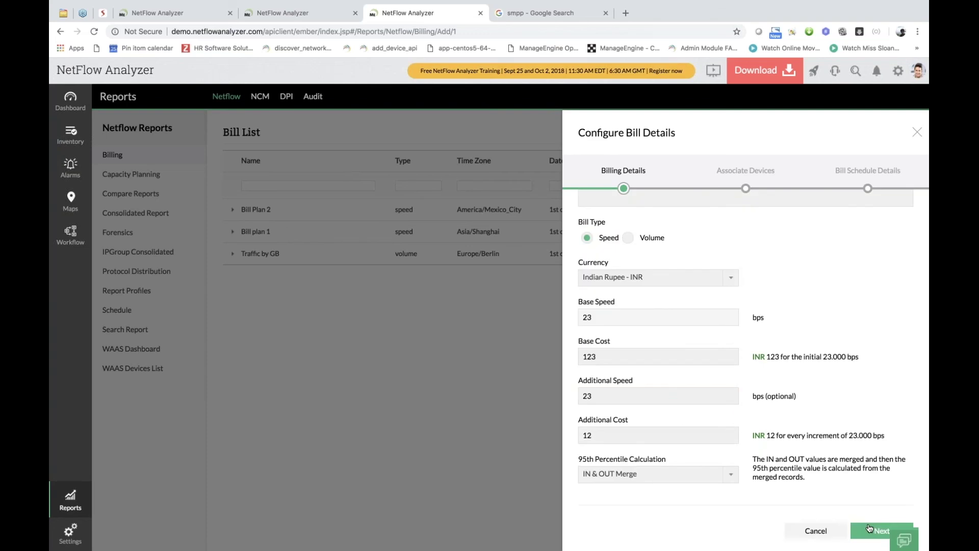
click(870, 528)
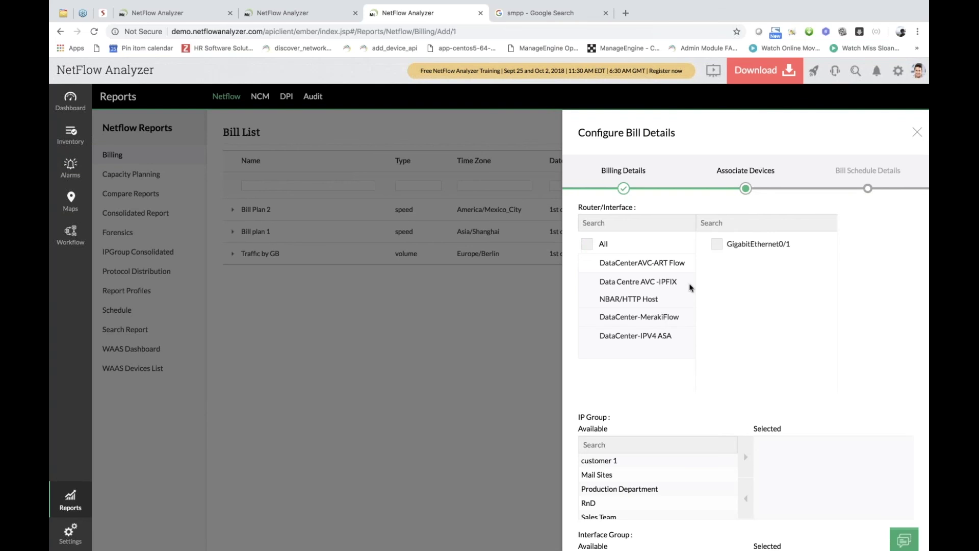
Add the IP group customer 1 to the bill plan's selection and cancel the plan configuration.
scroll(691, 287, down, 3)
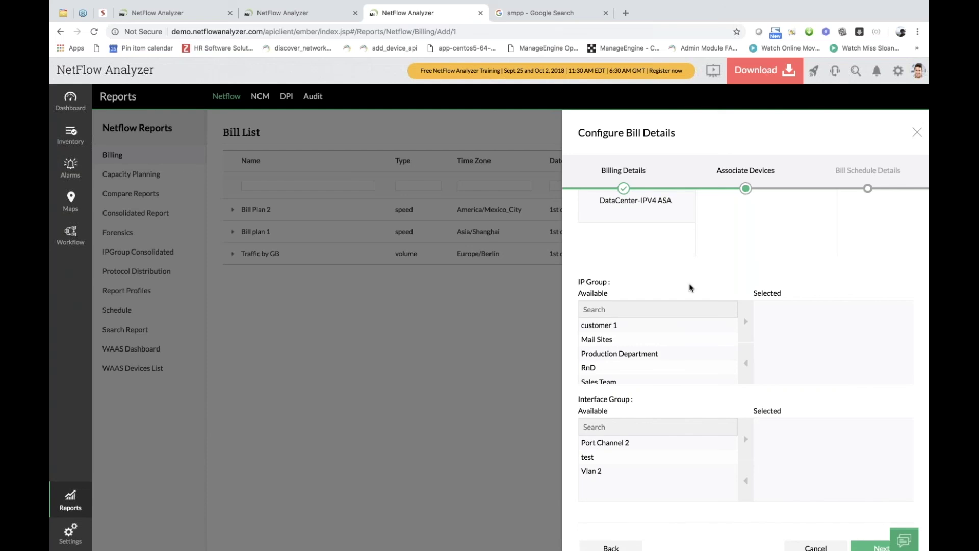
double_click(612, 326)
scroll(822, 534, down, 1)
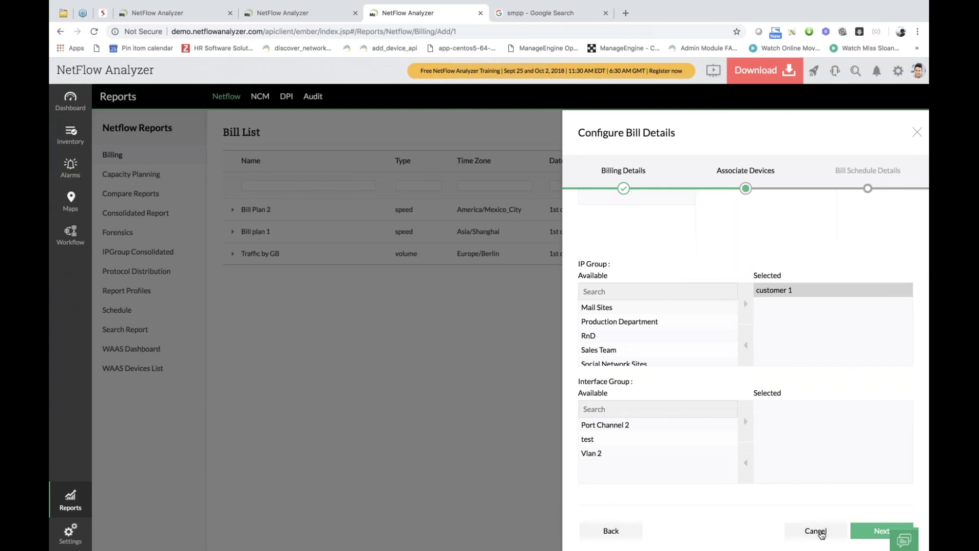
click(816, 531)
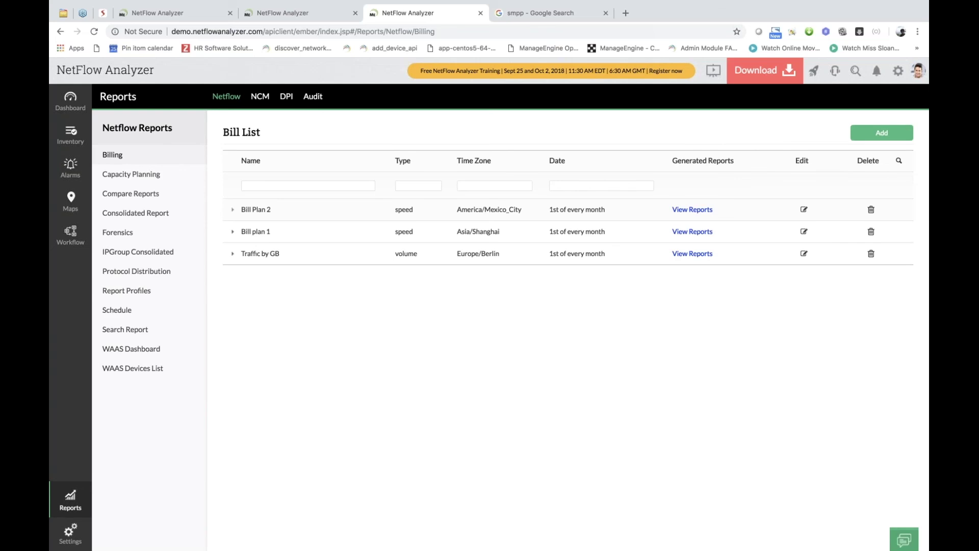
View Bill Plan 2's generated reports, expand the 07/01/18 02:09 report and show the details for the DataCenterV9-Medianet interface.
click(692, 209)
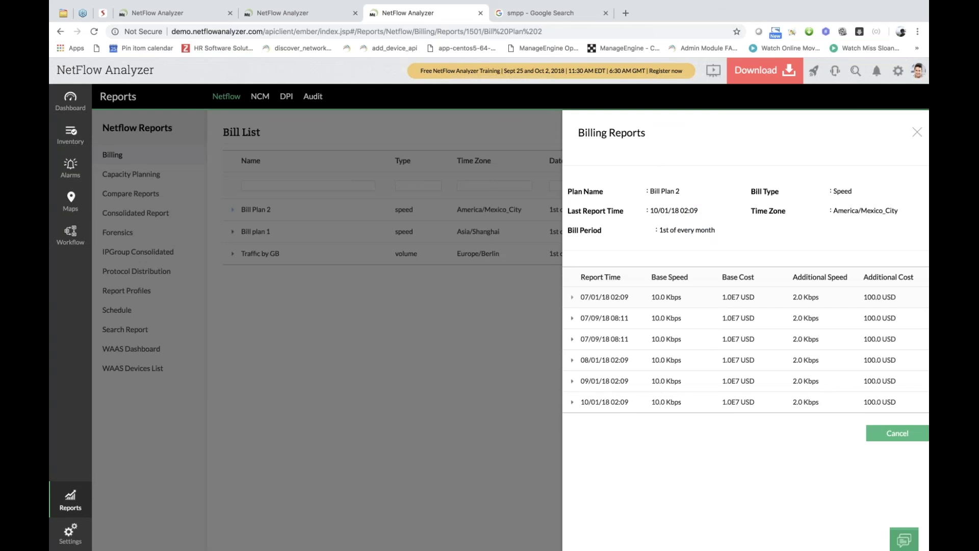
click(886, 297)
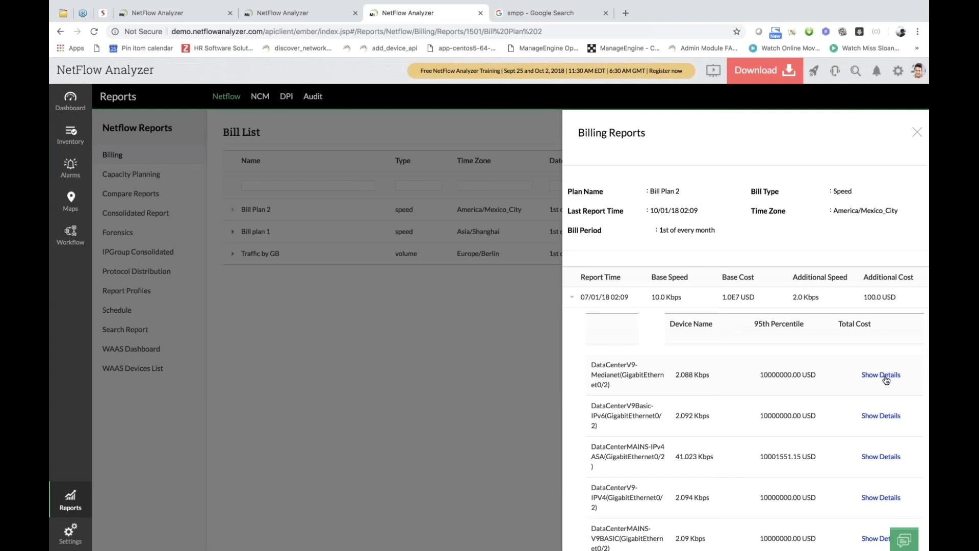
click(886, 377)
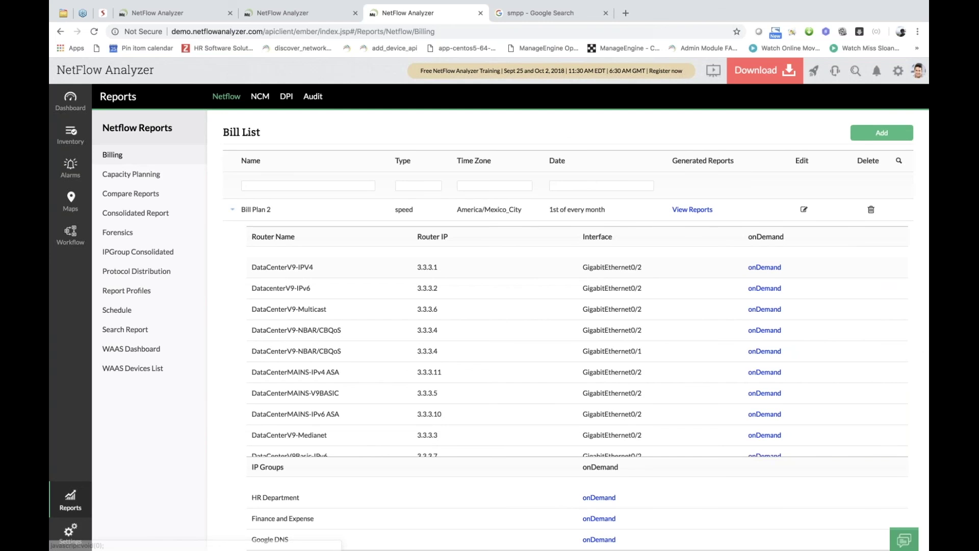
Review the on-demand bill for Bill Plan 2's DataCenterV9-IPV4 router, including its cost details and traffic graph, and close it.
click(765, 267)
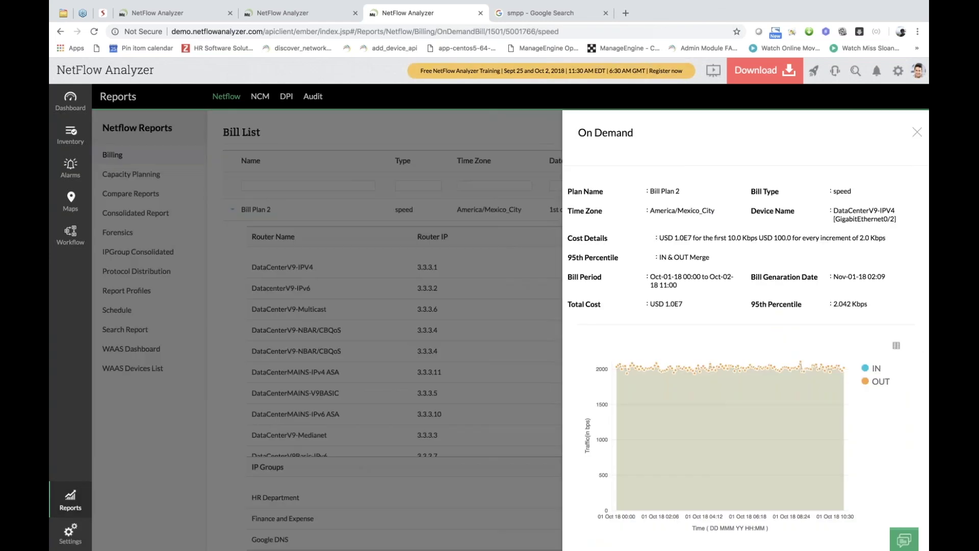
scroll(741, 347, down, 2)
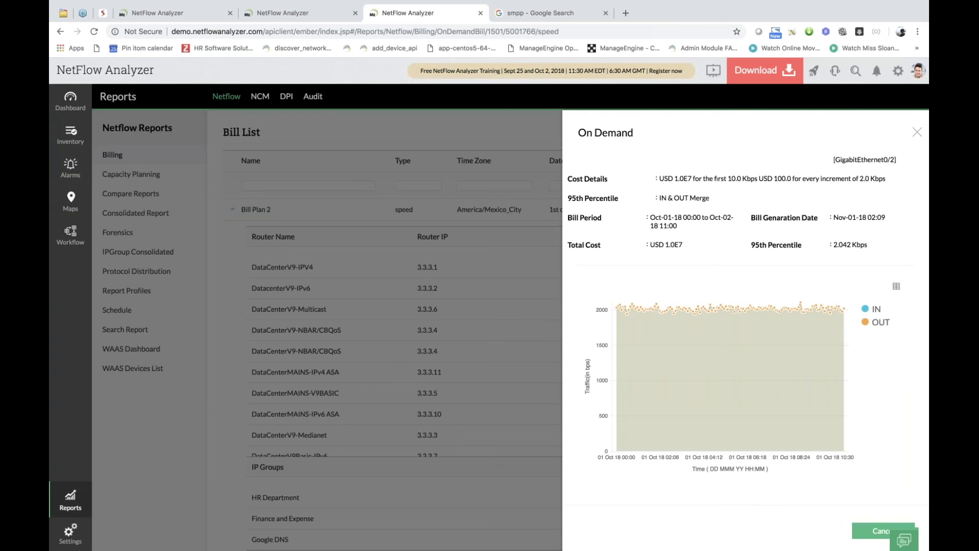
key(Escape)
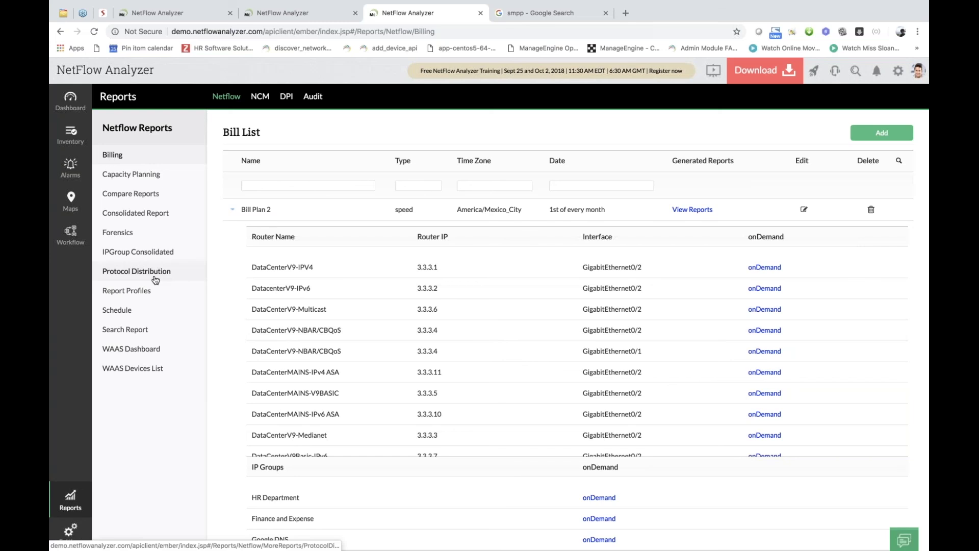
Generate the Protocol Distribution report for DataCenterV9Basic-IPv6 (GigabitEthernet0/2) over the Last Hour and look through its protocol table.
click(137, 272)
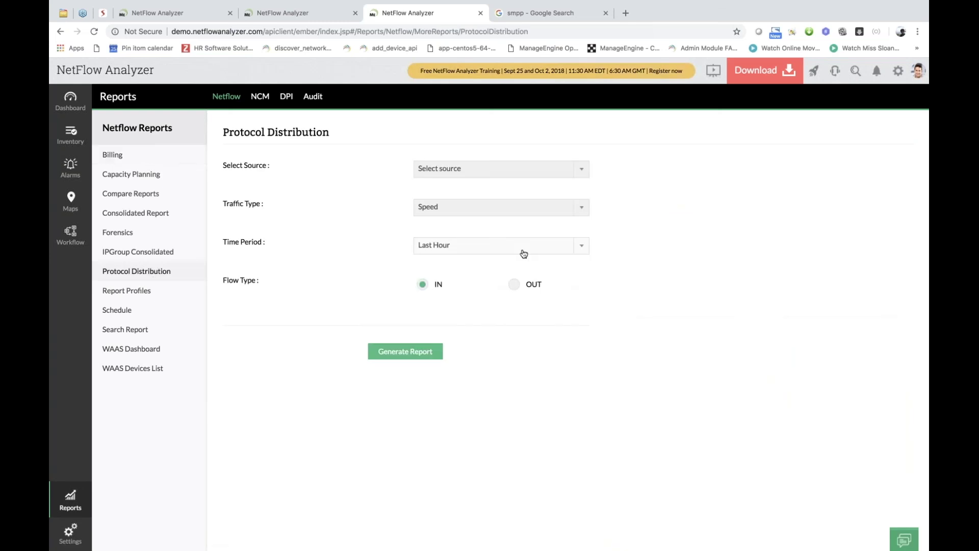
click(518, 175)
click(458, 200)
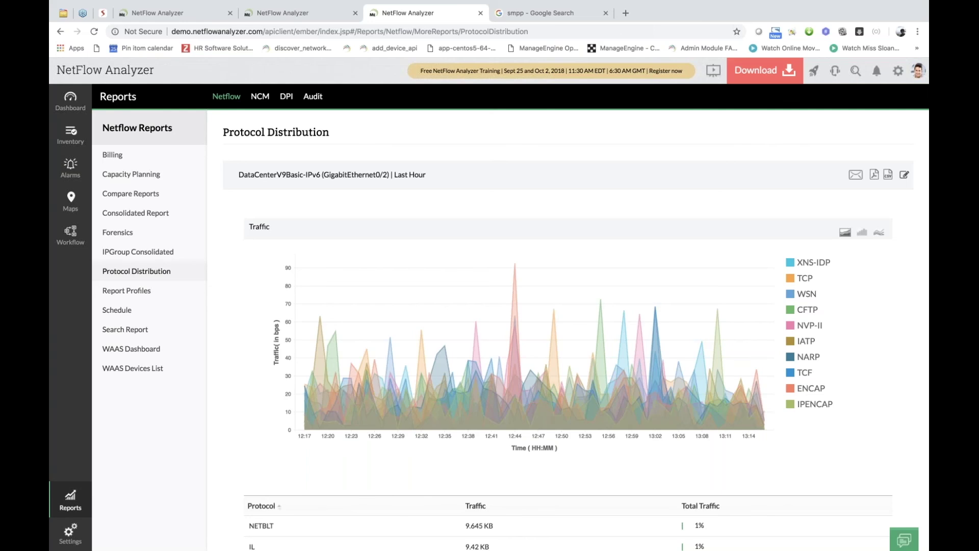
scroll(721, 457, down, 5)
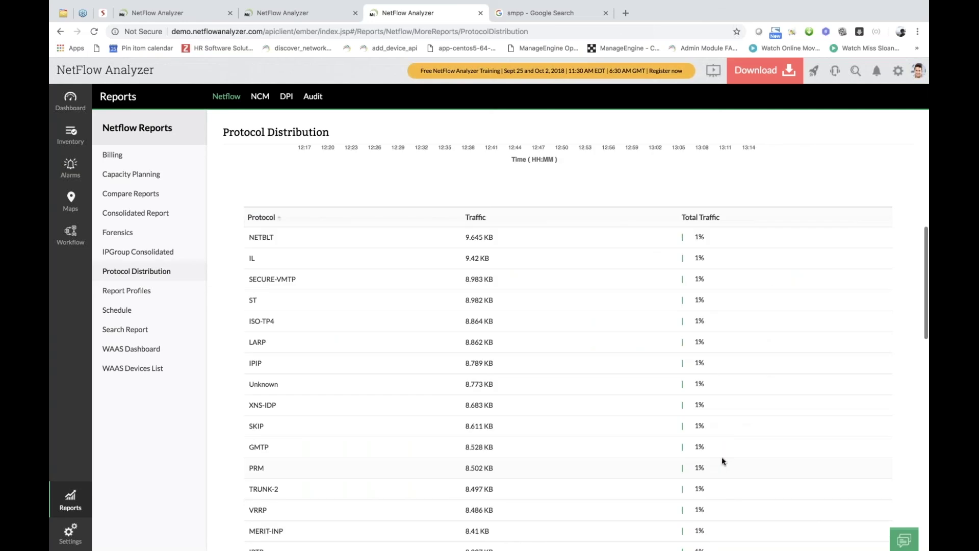
scroll(450, 299, up, 5)
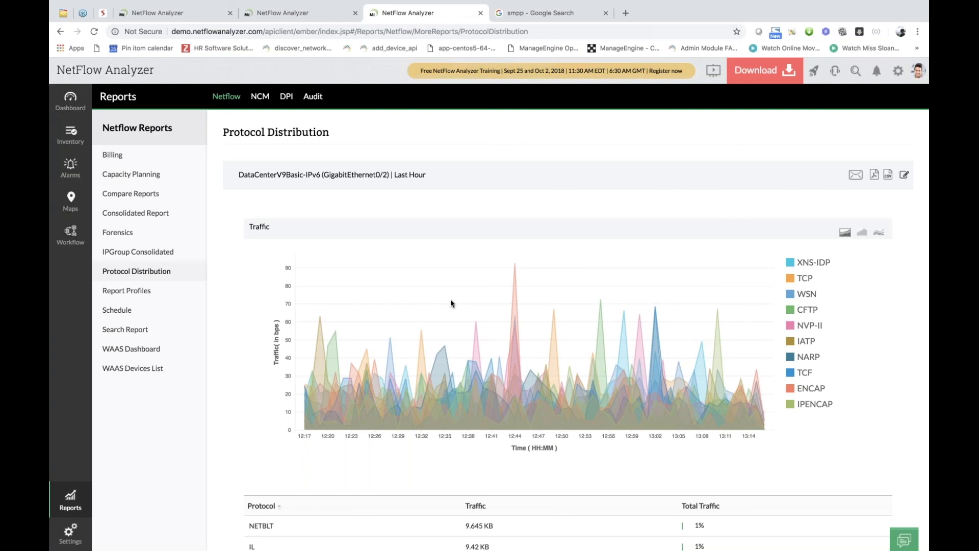
Sort the protocol table by protocol name in descending order and hide XNS-IDP, TCP, WSN, CFTP, IATP and NARP from the traffic graph.
scroll(450, 301, down, 4)
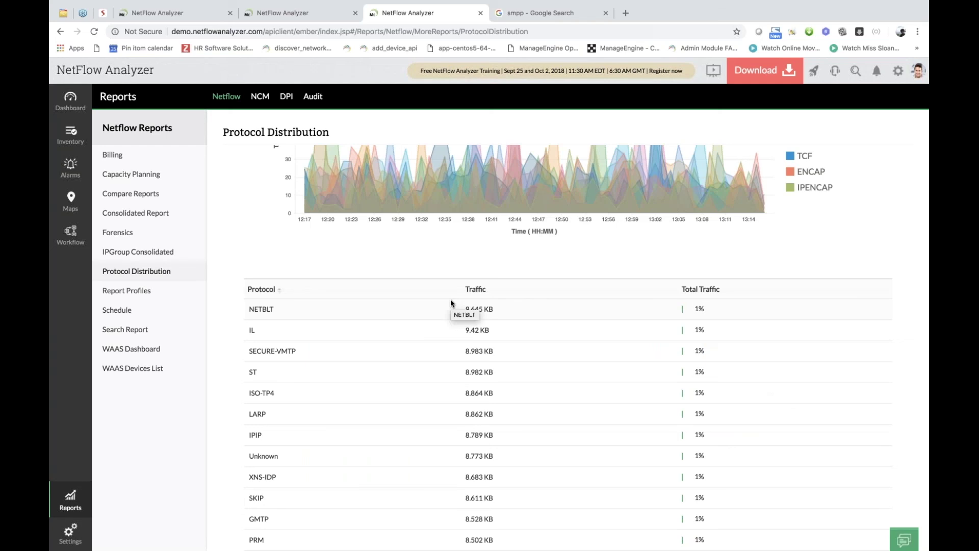
click(278, 290)
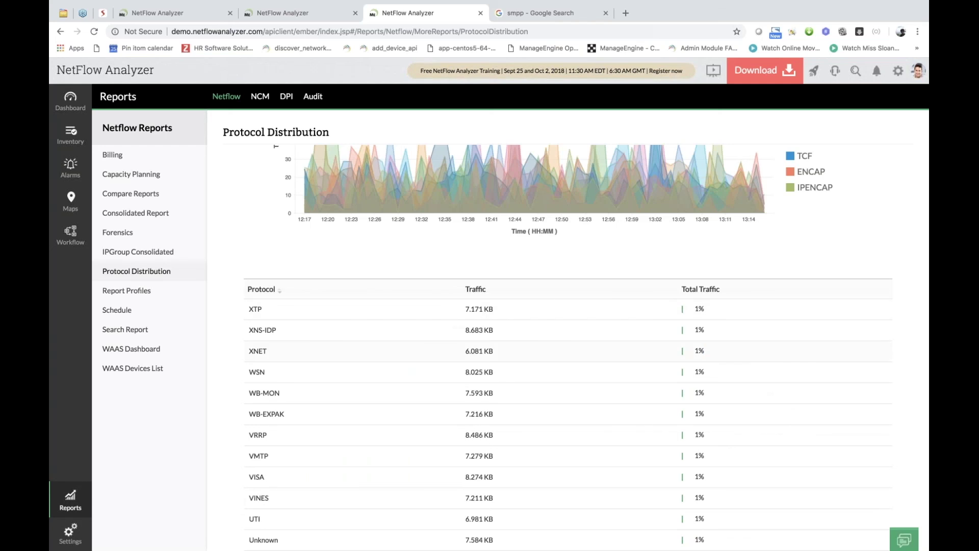
scroll(678, 306, up, 4)
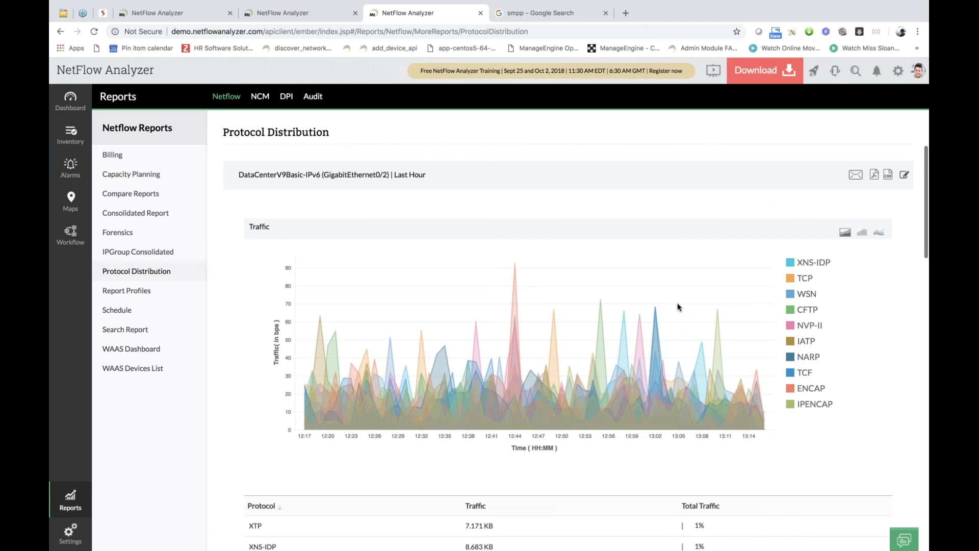
click(806, 262)
click(805, 278)
click(806, 294)
click(807, 309)
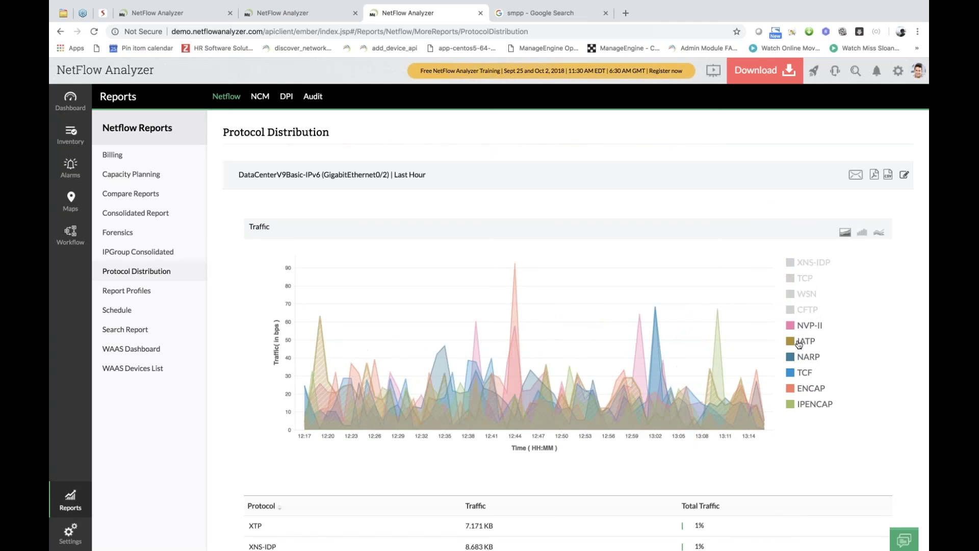
scroll(796, 352, down, 20)
scroll(791, 356, up, 6)
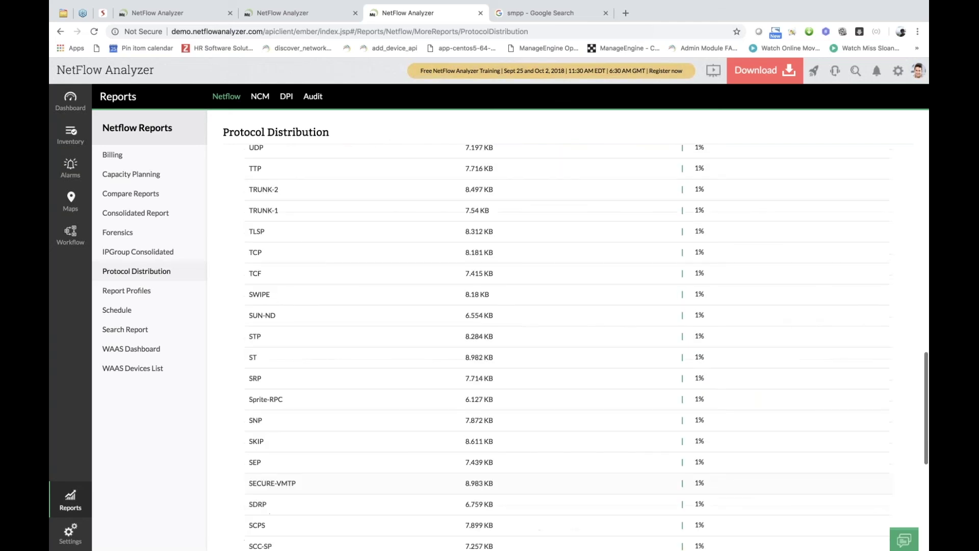
scroll(561, 332, up, 10)
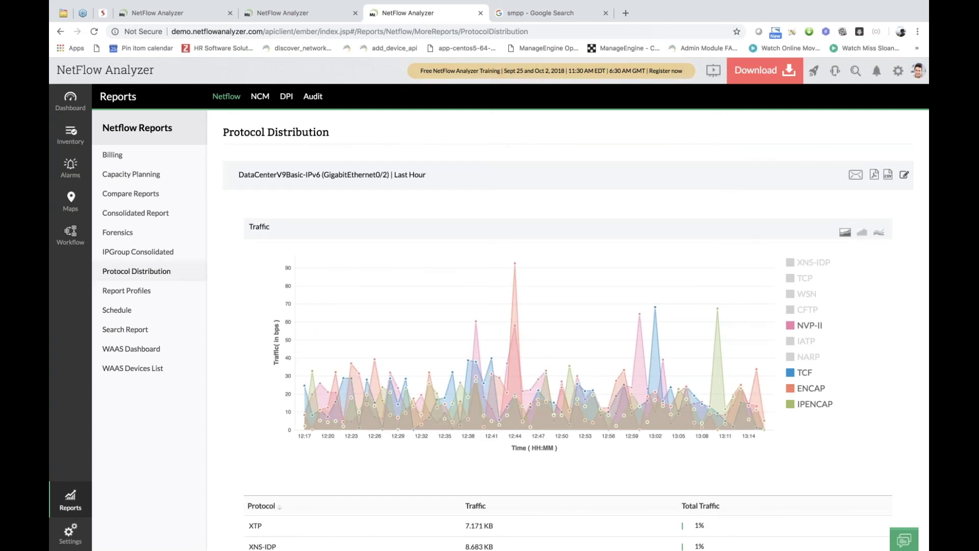
Start a new Include-type report filter under Report Profiles, add the issd application to its selection and discard the filter.
click(146, 291)
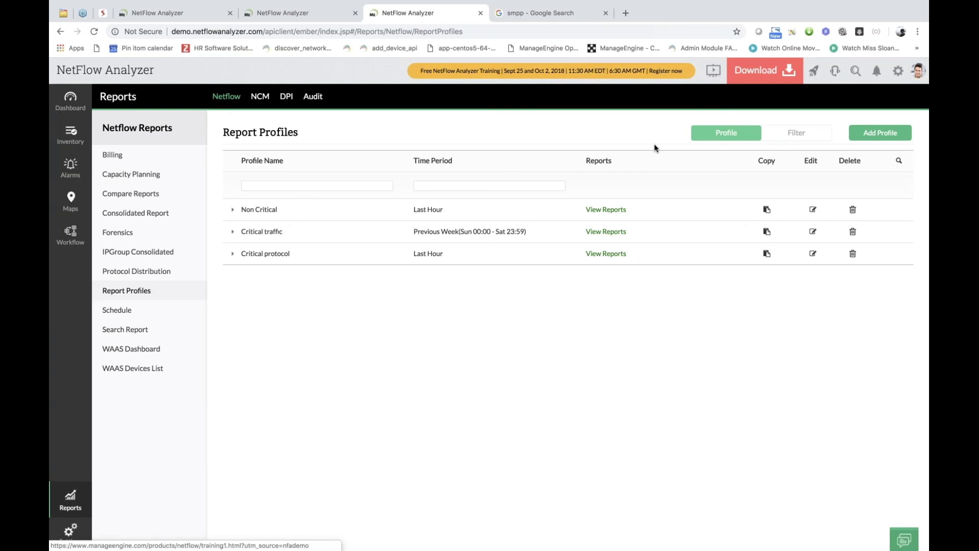
click(796, 133)
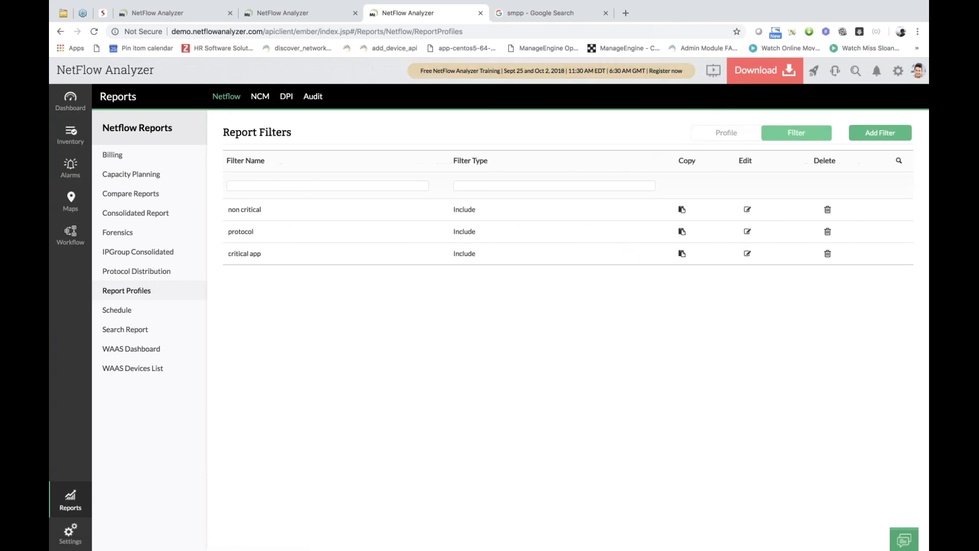
click(880, 132)
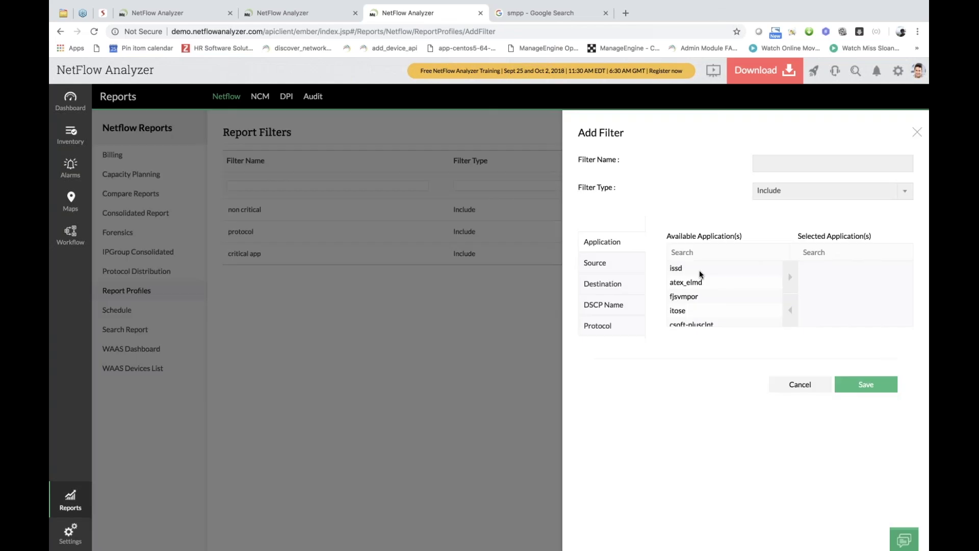
click(600, 265)
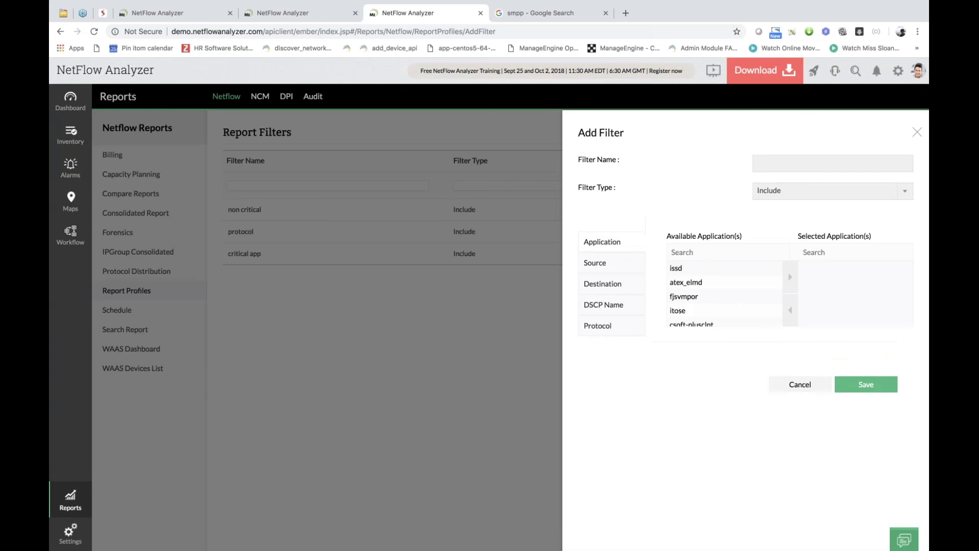
click(728, 267)
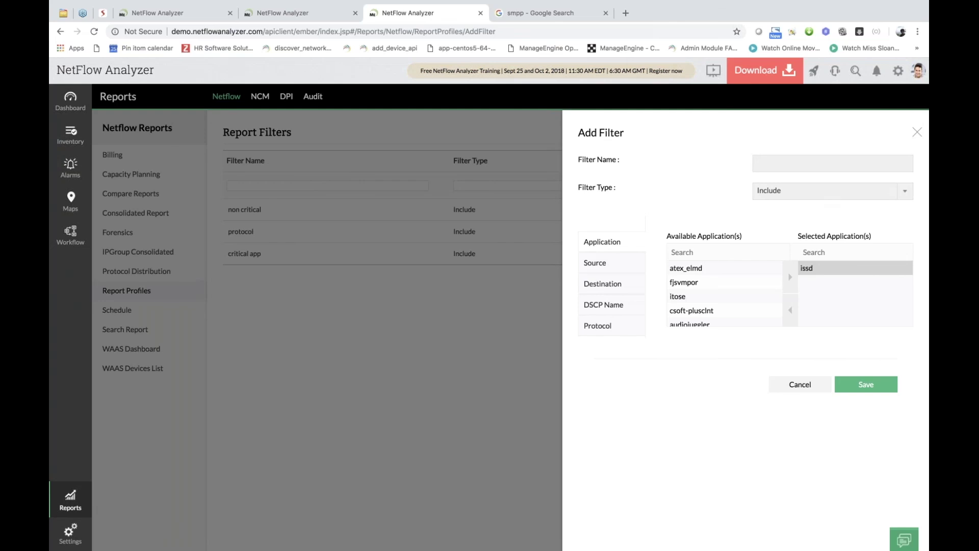
key(super+Left)
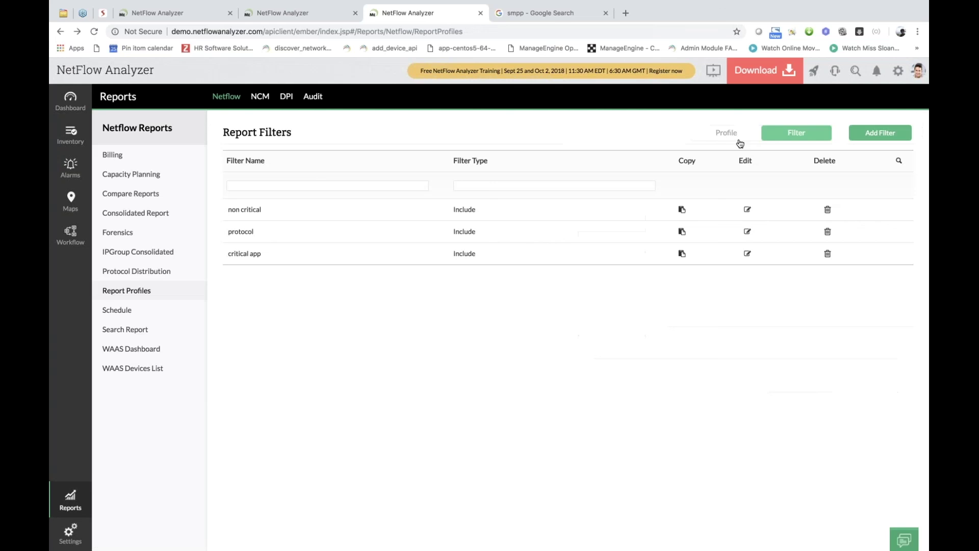
Start a new report profile with the Conversation Report and the non critical and protocol filters selected, and discard it.
click(734, 133)
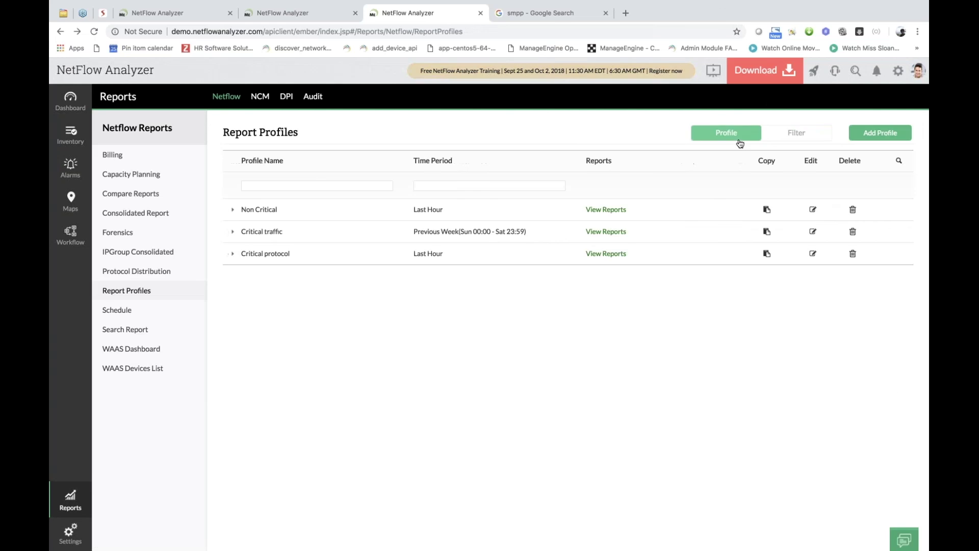
click(872, 135)
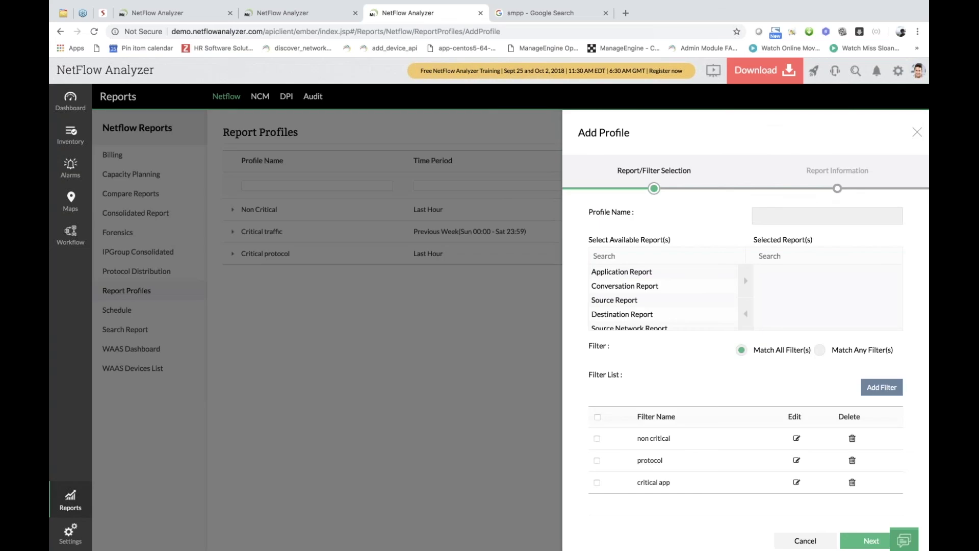
click(626, 286)
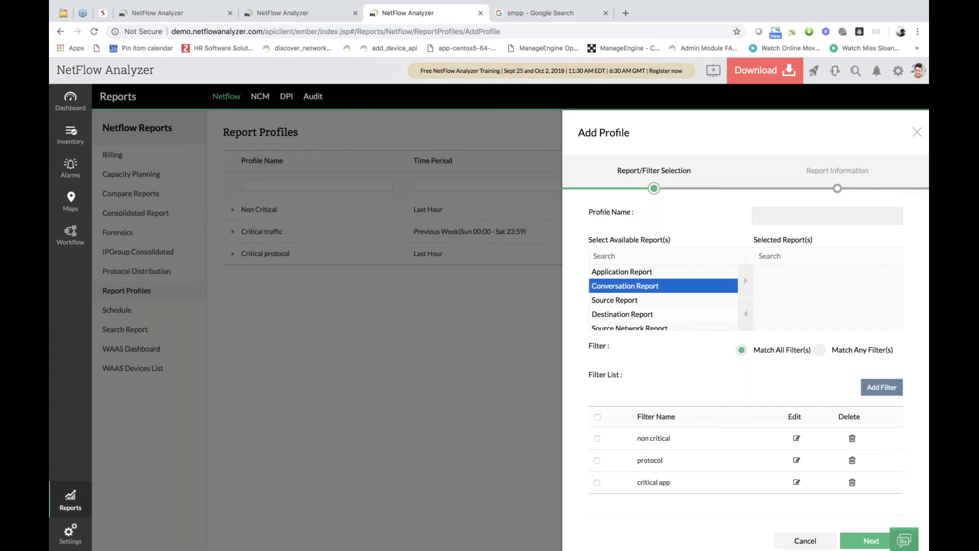
shift+click(656, 301)
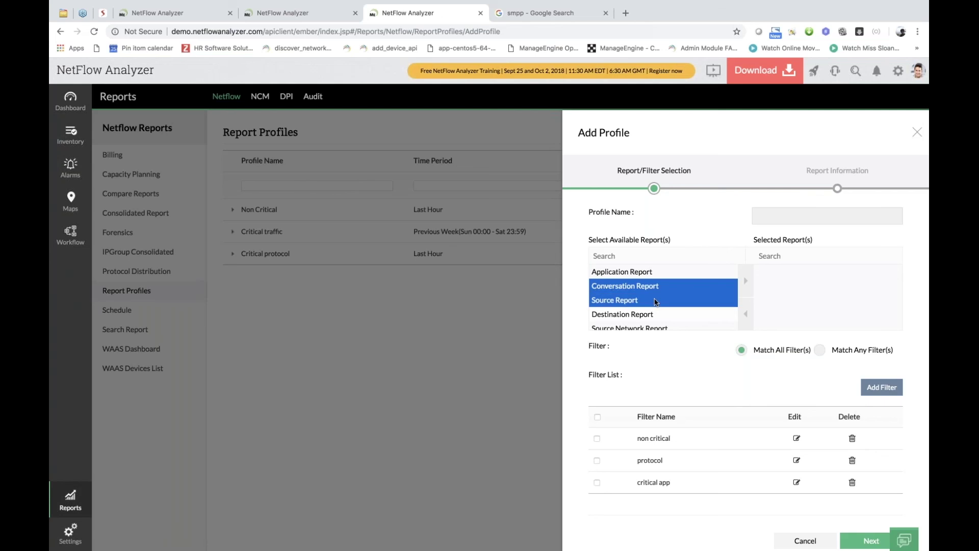
click(746, 281)
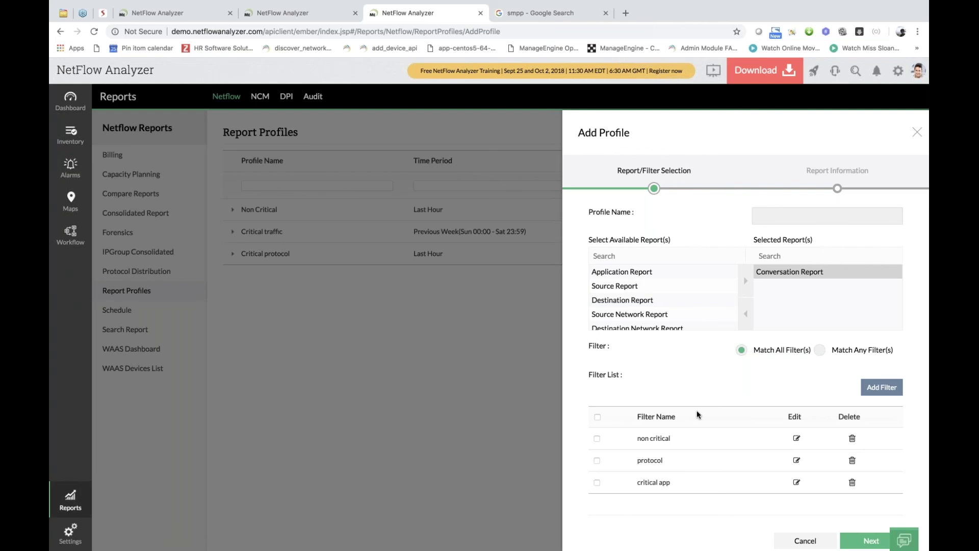
scroll(595, 431, down, 1)
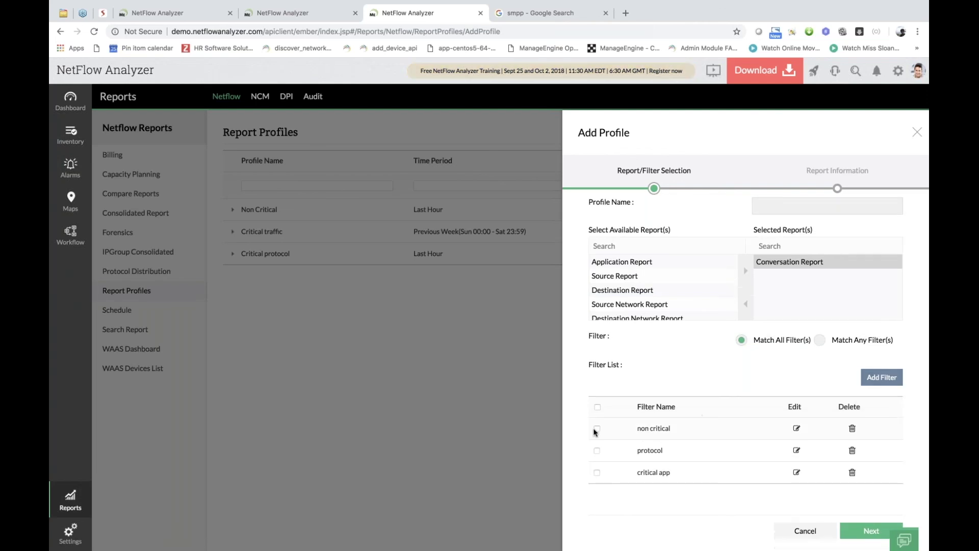
click(595, 430)
click(597, 452)
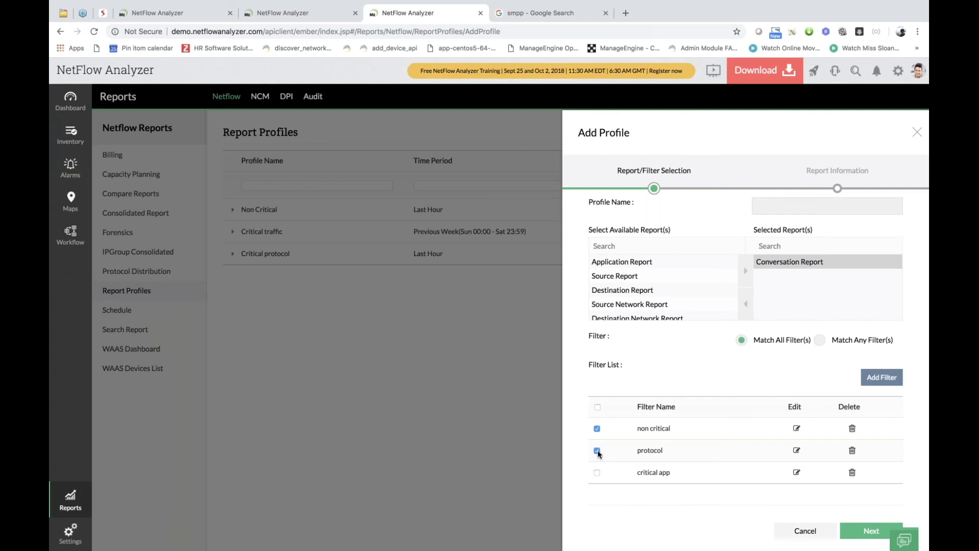
scroll(599, 453, up, 1)
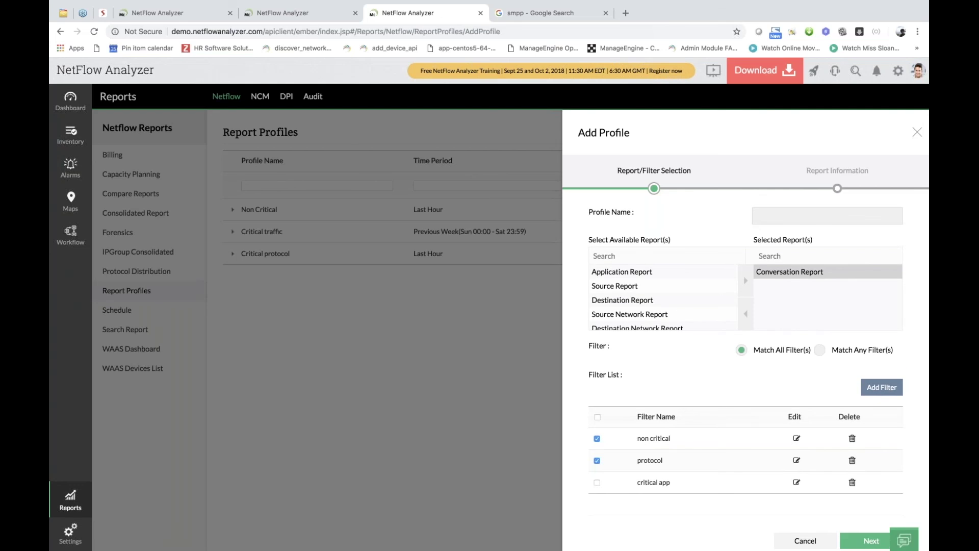
key(Escape)
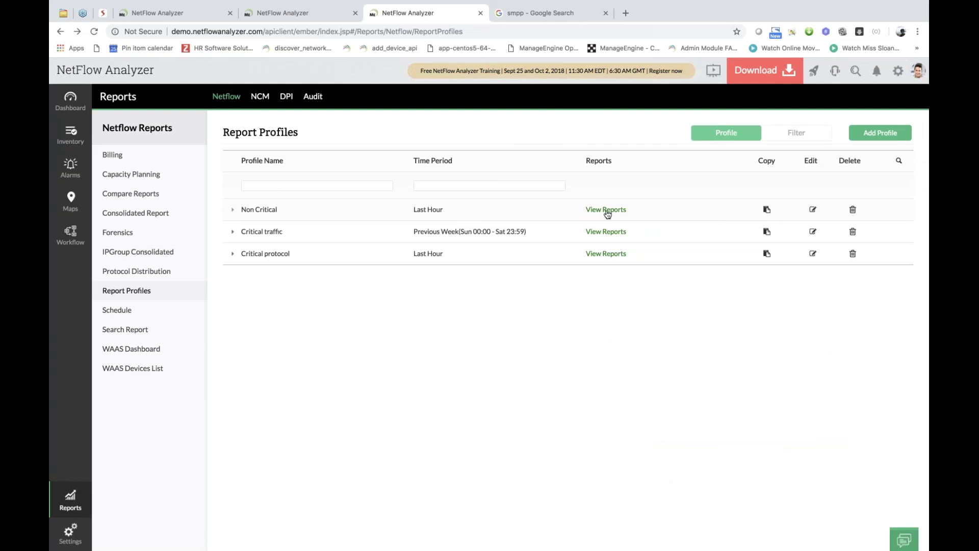
View the Non Critical profile's reports, going through its application, destination, conversation and source data.
click(607, 210)
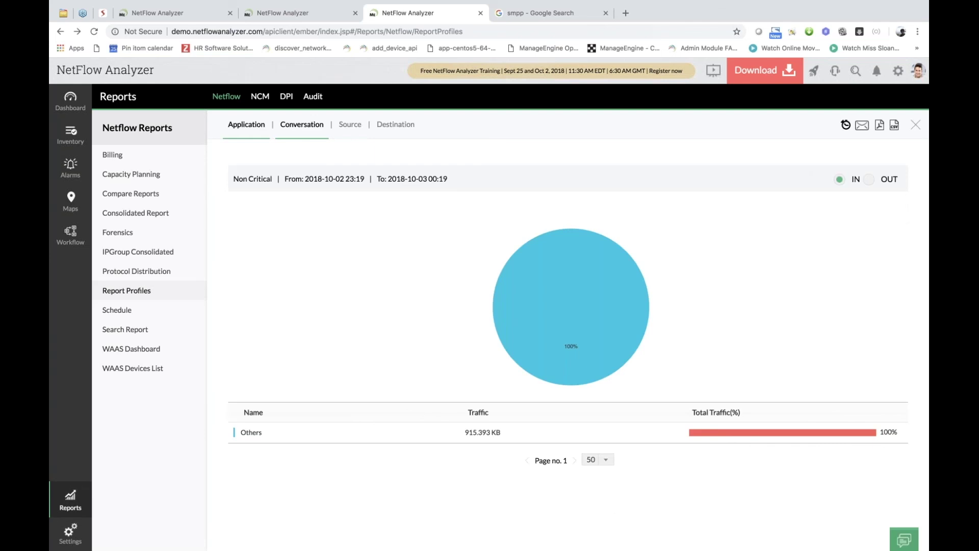
click(395, 125)
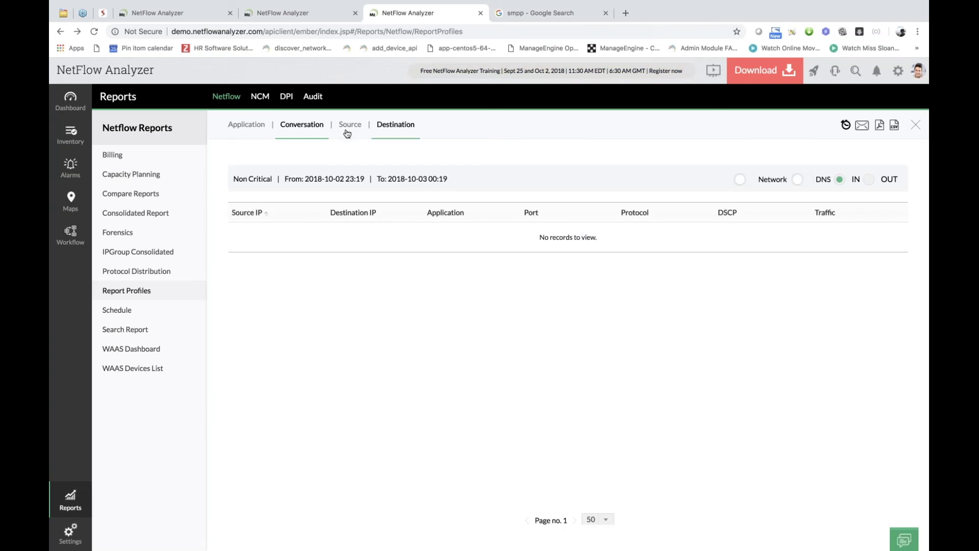
click(347, 132)
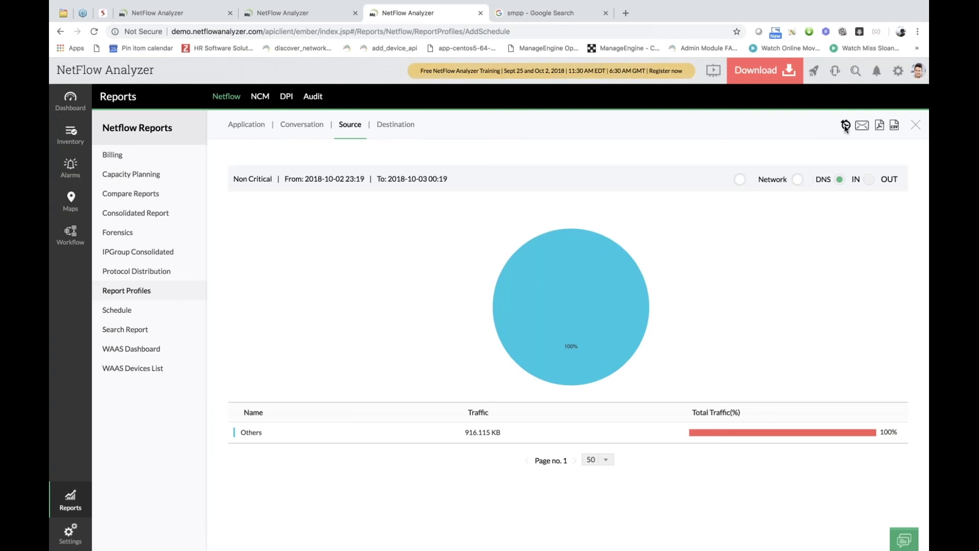
Review the scheduling options for the Non Critical profile's report, leave the report and view the existing schedule profiles.
click(845, 125)
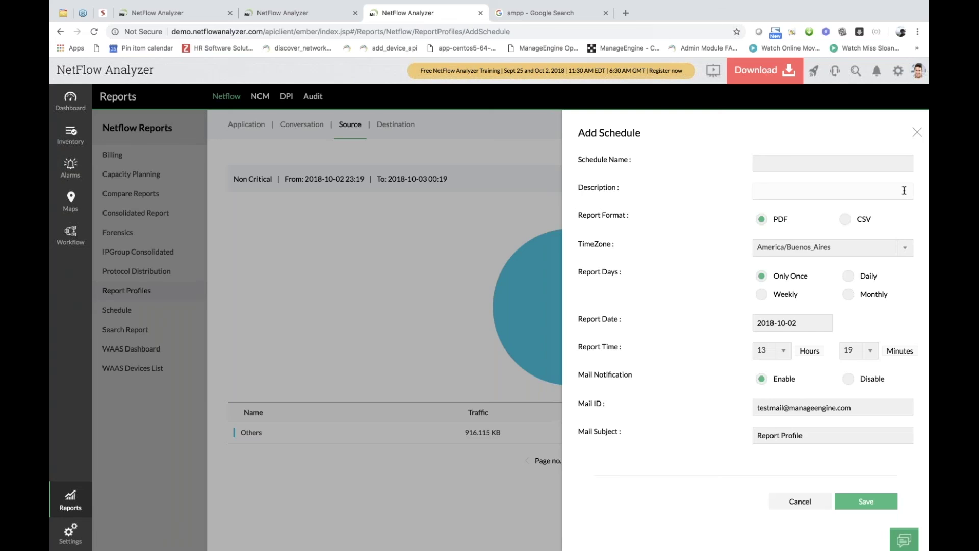
click(915, 132)
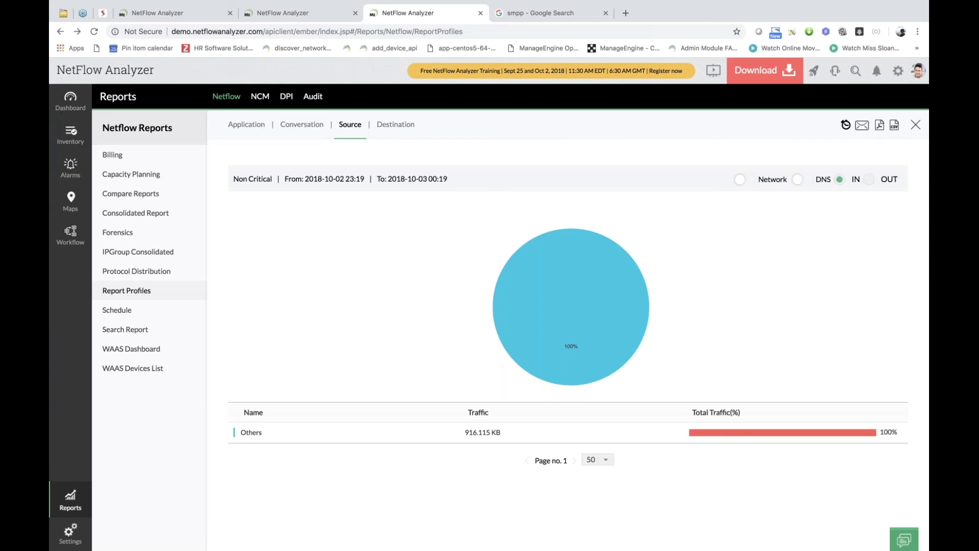
click(916, 125)
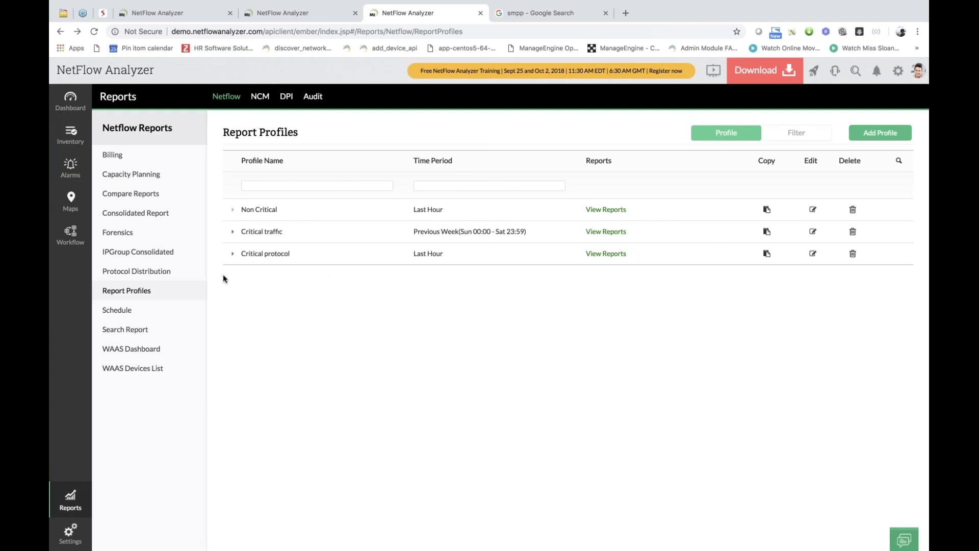
click(146, 313)
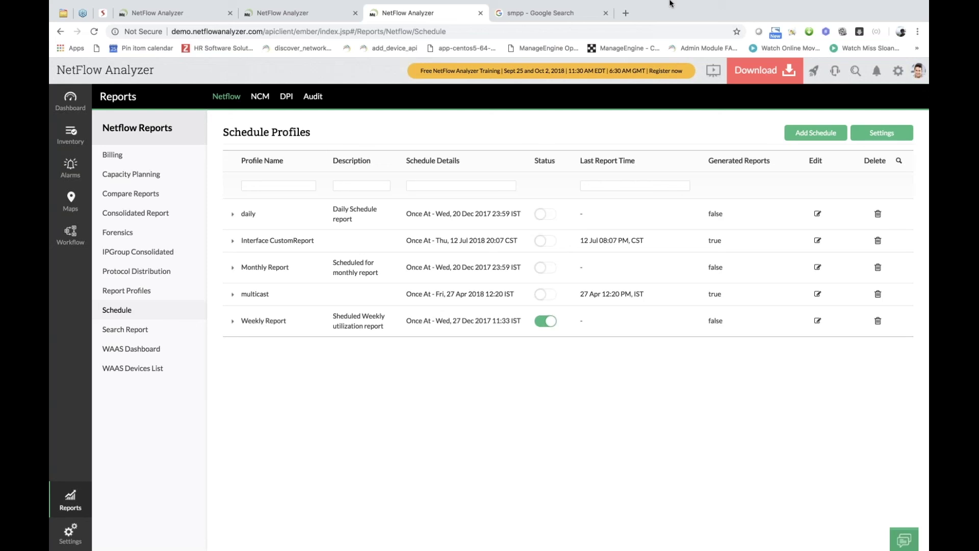
mouse_move(670, 3)
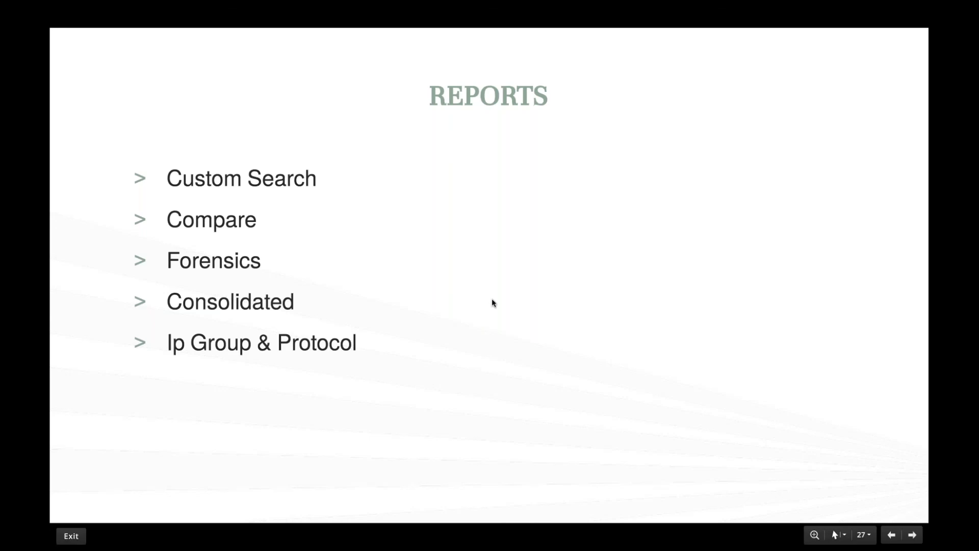
key(Right)
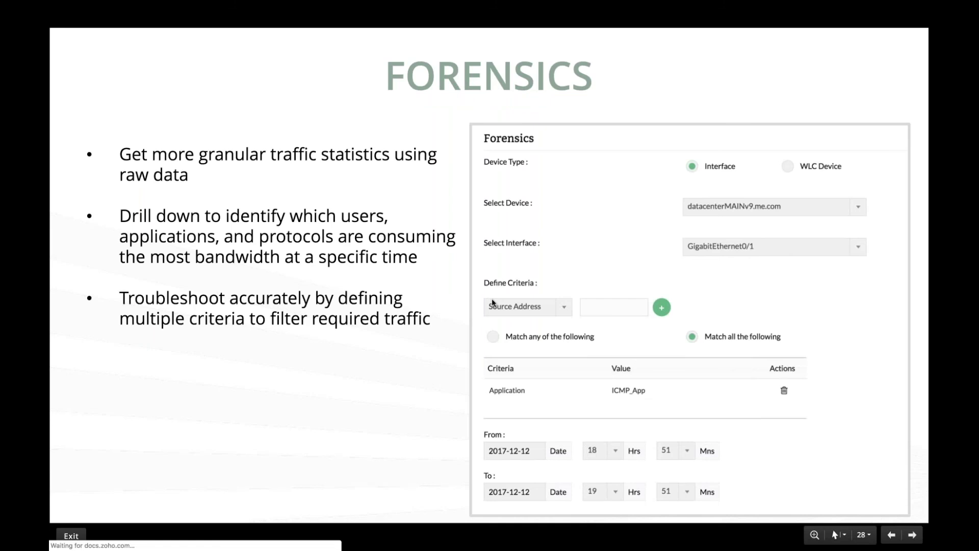
key(Right)
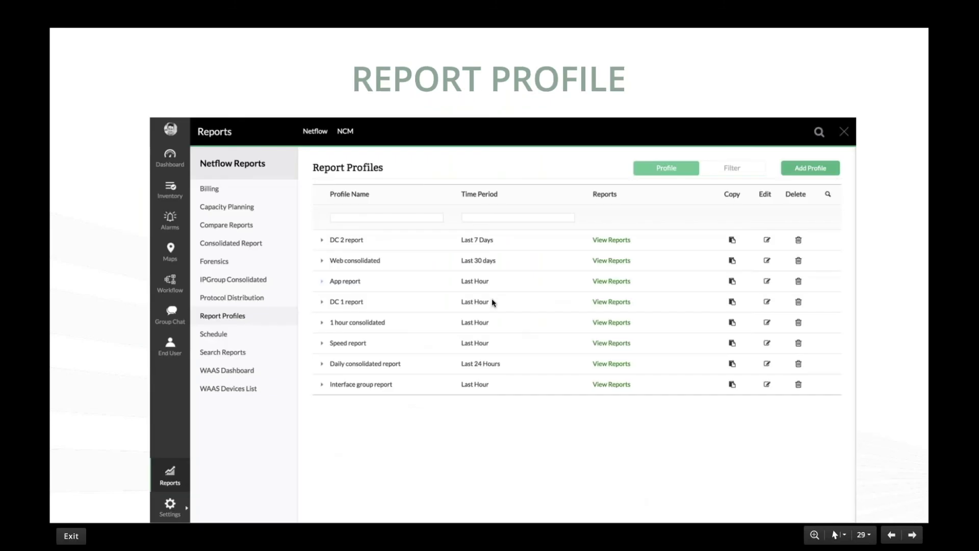
key(Right)
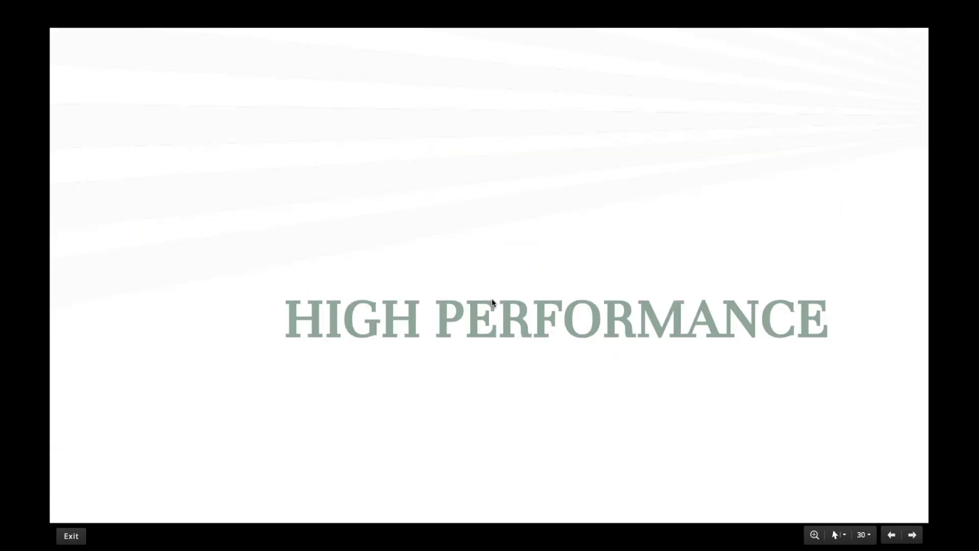